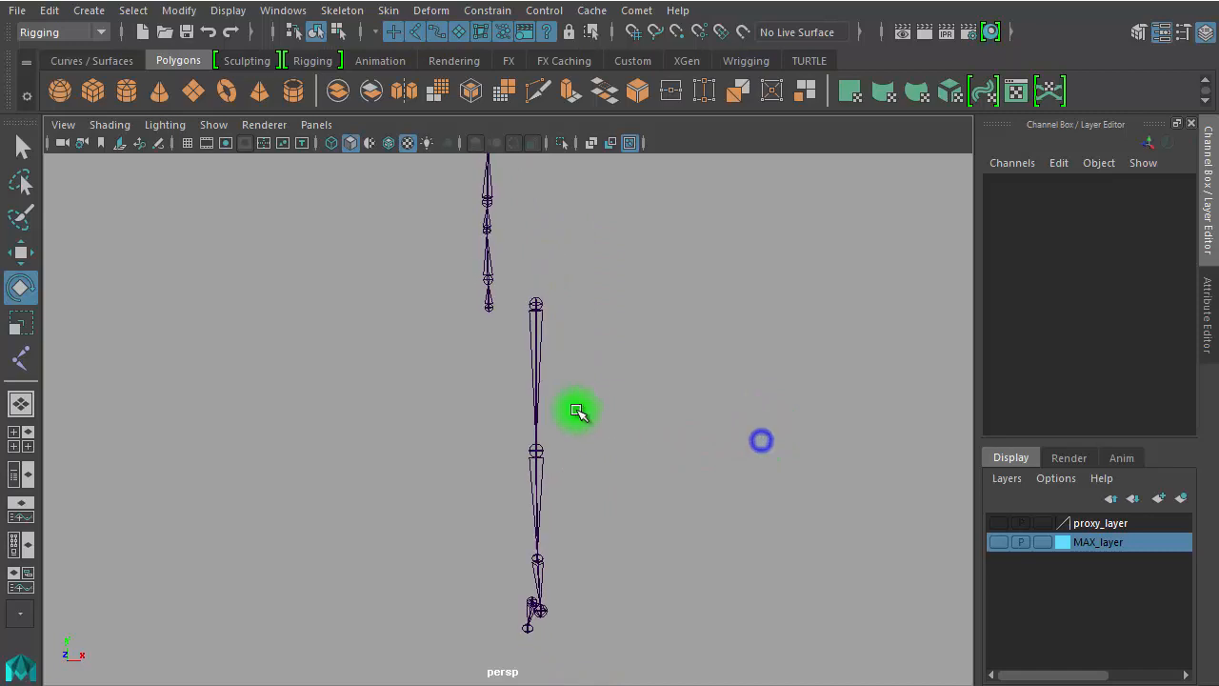
Step: Show the Outliner beside the perspective view, expand the leg chain under joint1 and select all of its joints
click(501, 368)
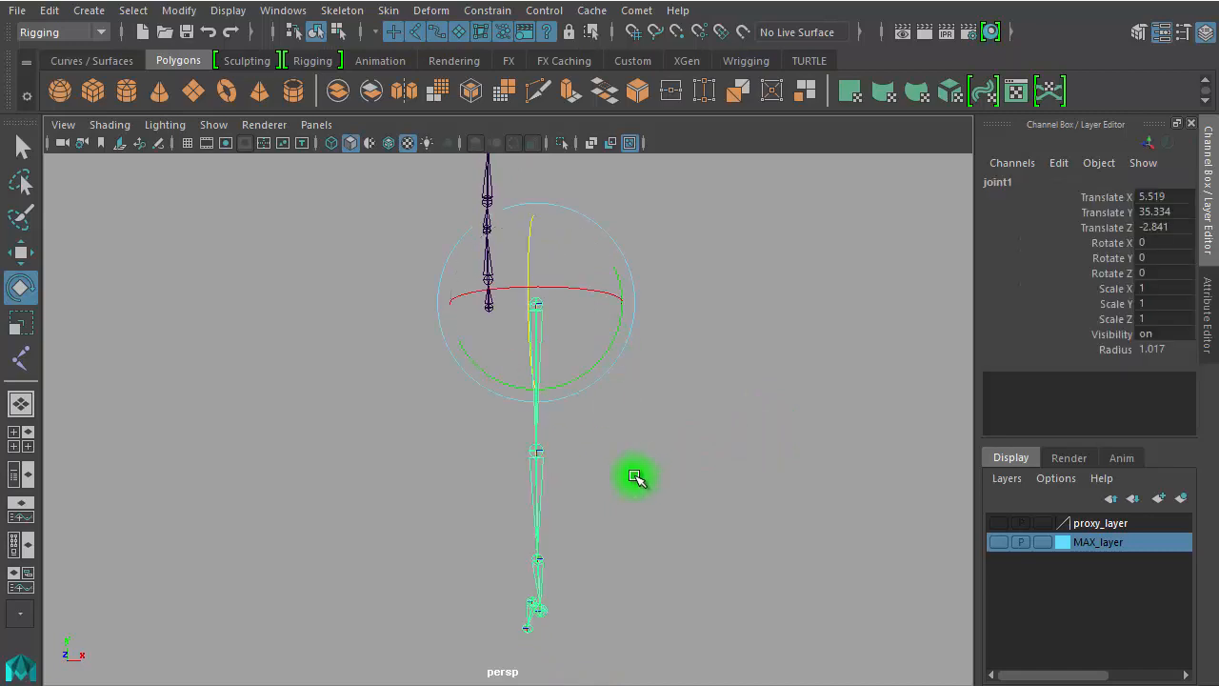
alt+drag(650, 422, 557, 446)
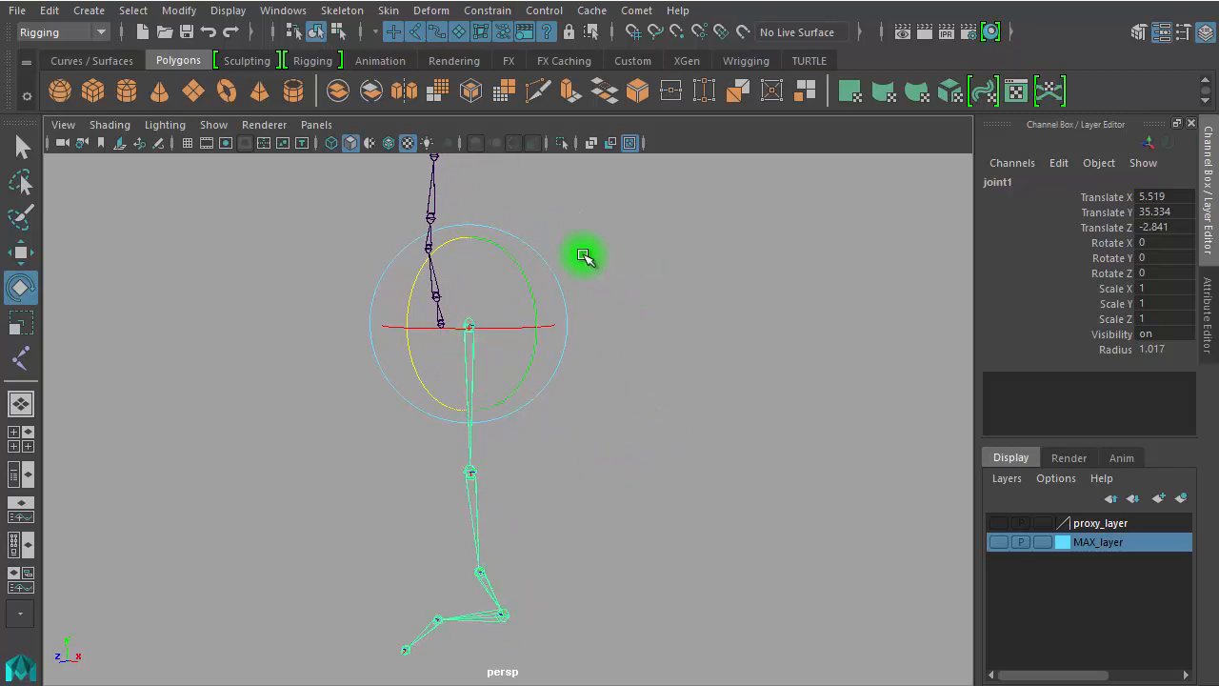
click(26, 473)
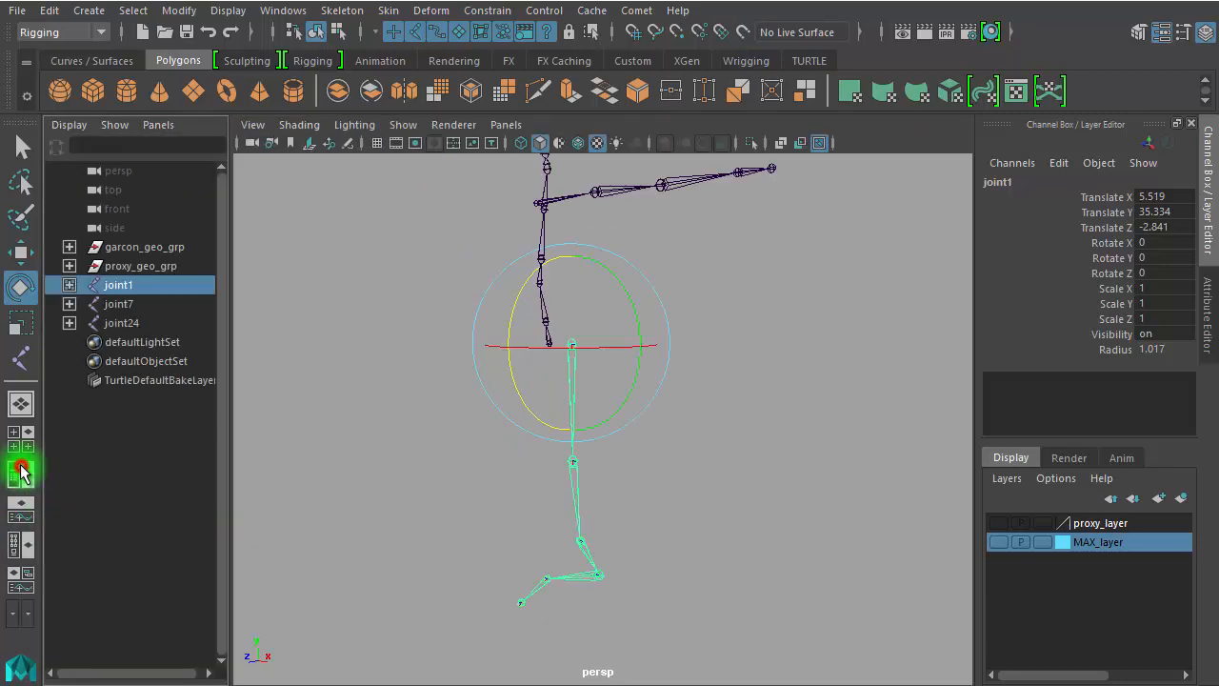
click(68, 285)
click(68, 286)
shift+click(69, 287)
shift+click(195, 381)
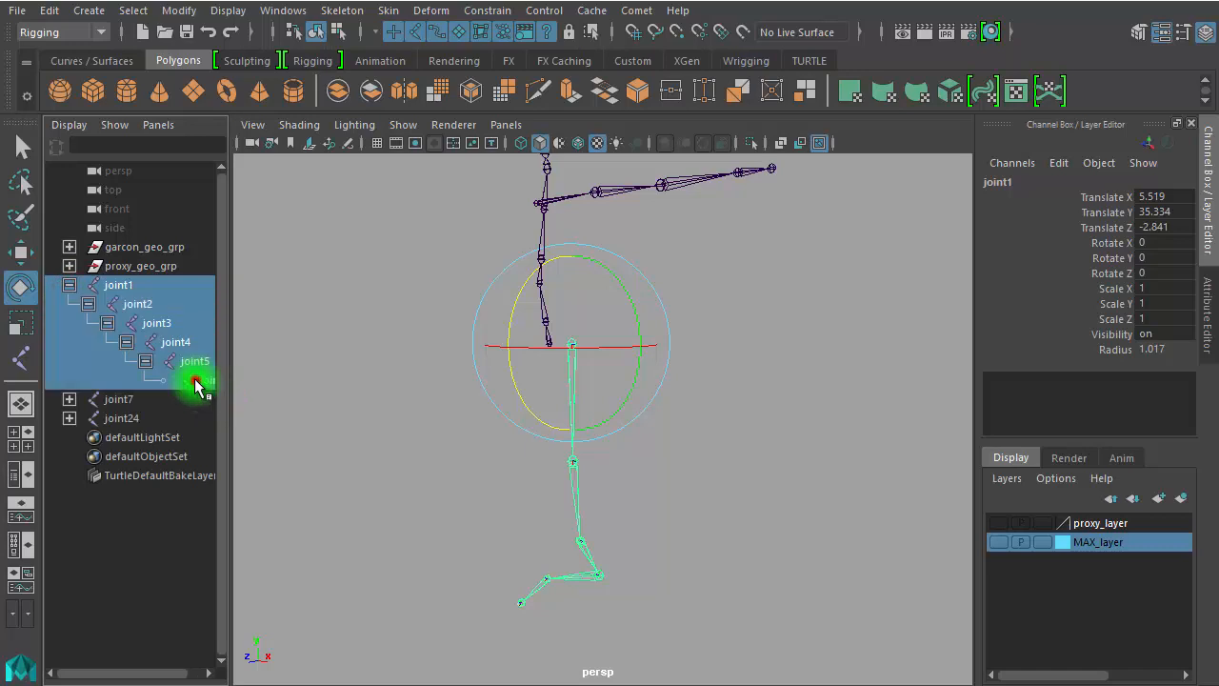
Step: Select the leg chain's full hierarchy from joint1 and display the local rotation axes on all its joints
click(680, 347)
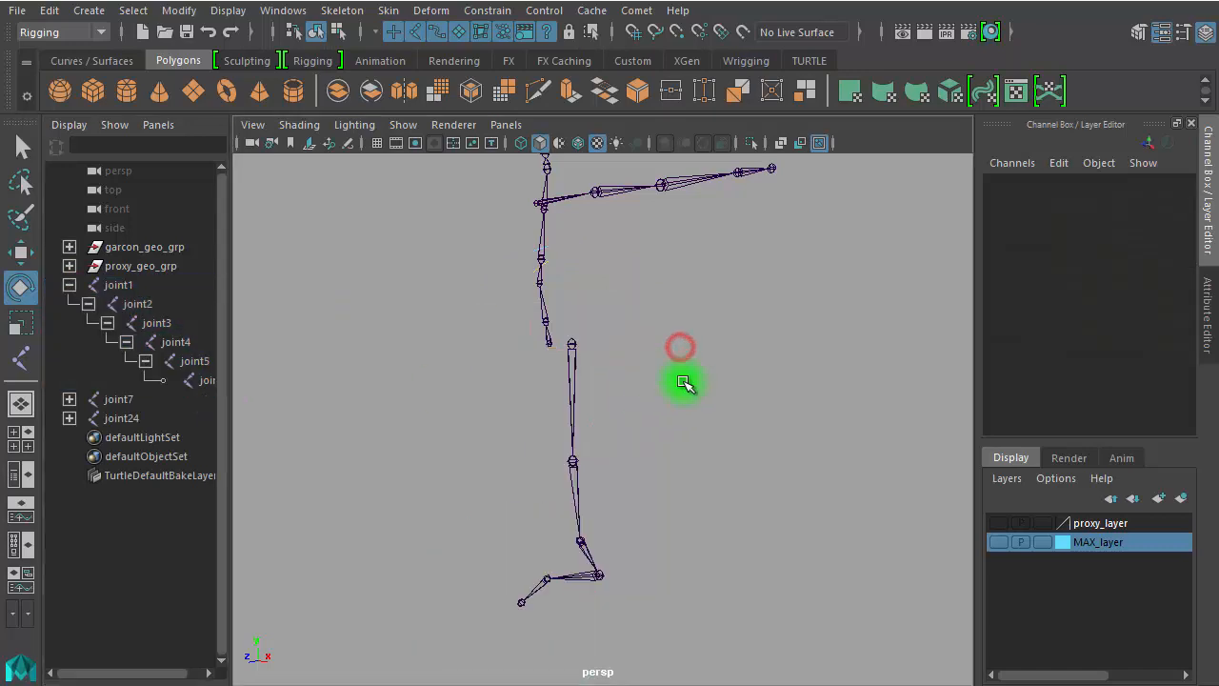
click(547, 354)
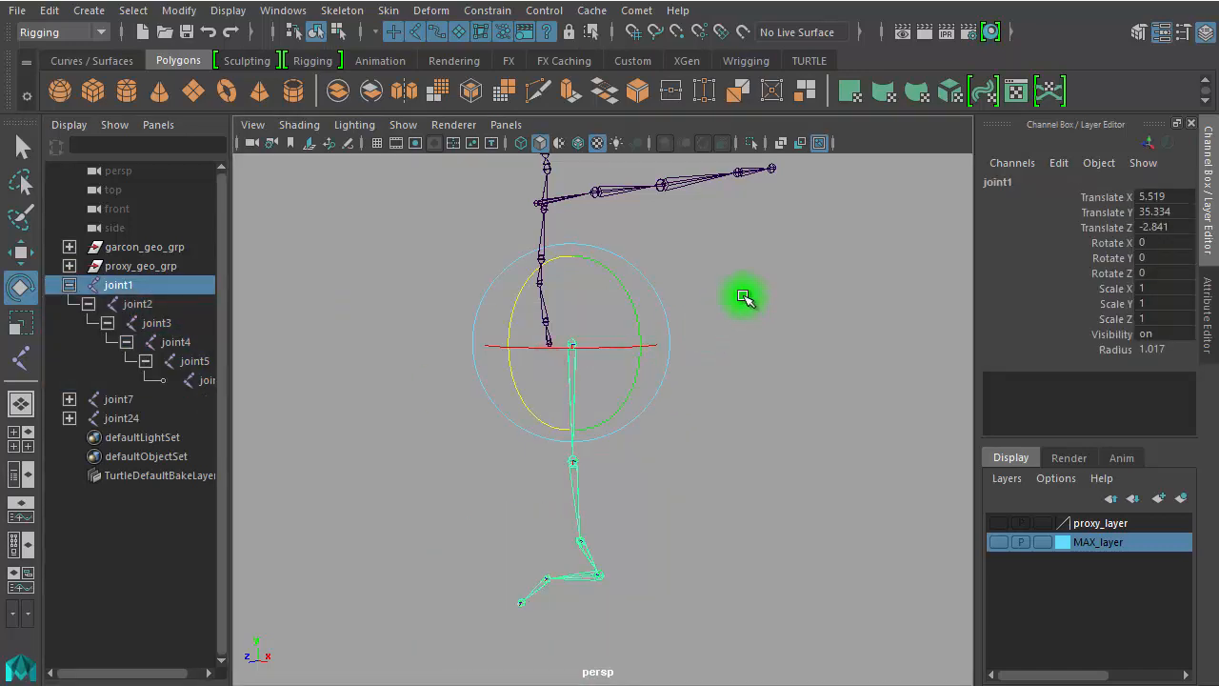
right_click(702, 267)
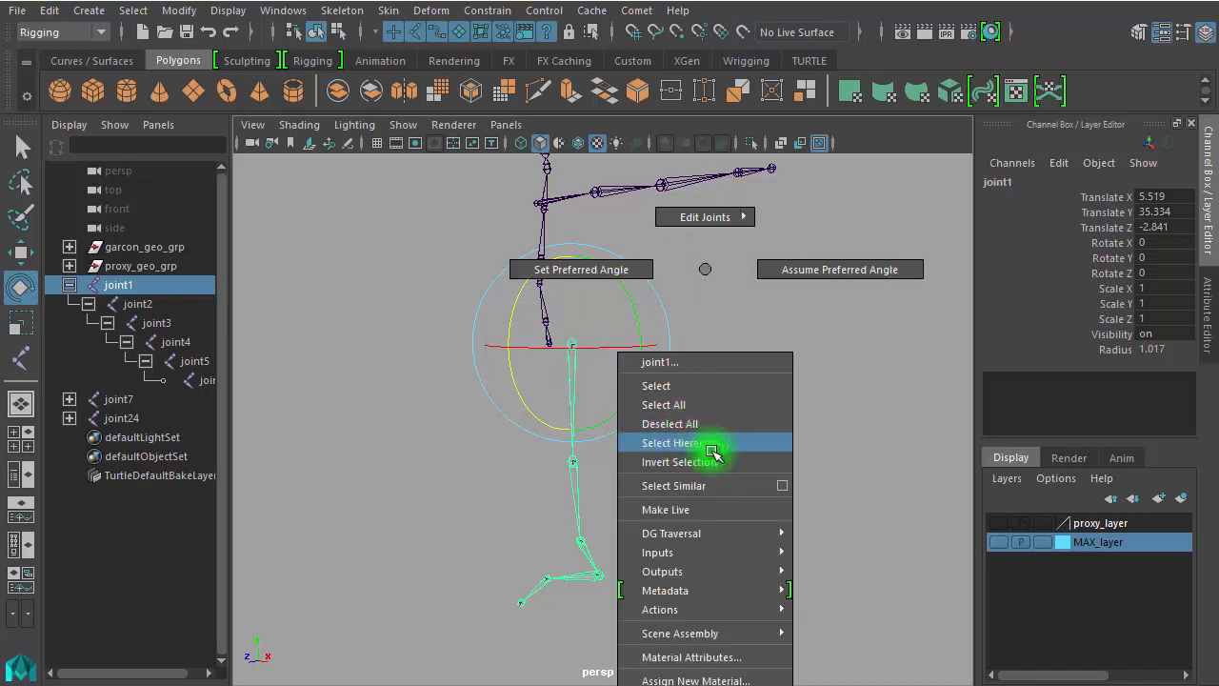
click(765, 452)
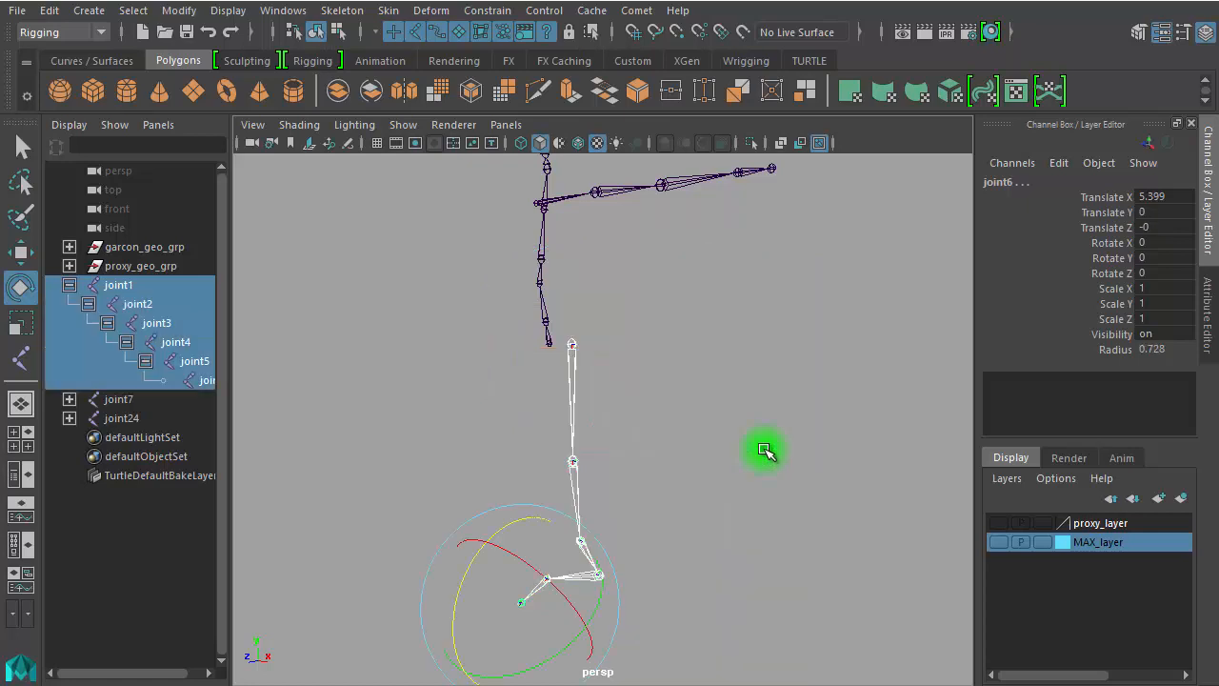
click(230, 14)
mouse_move(258, 250)
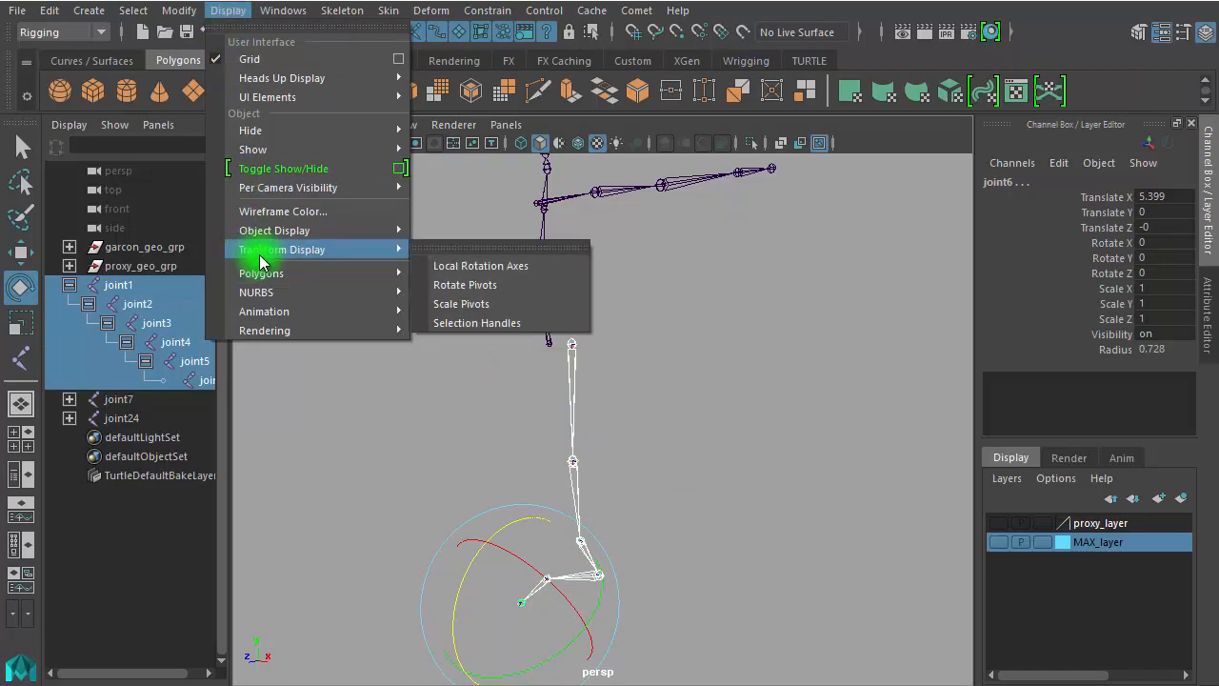
click(520, 272)
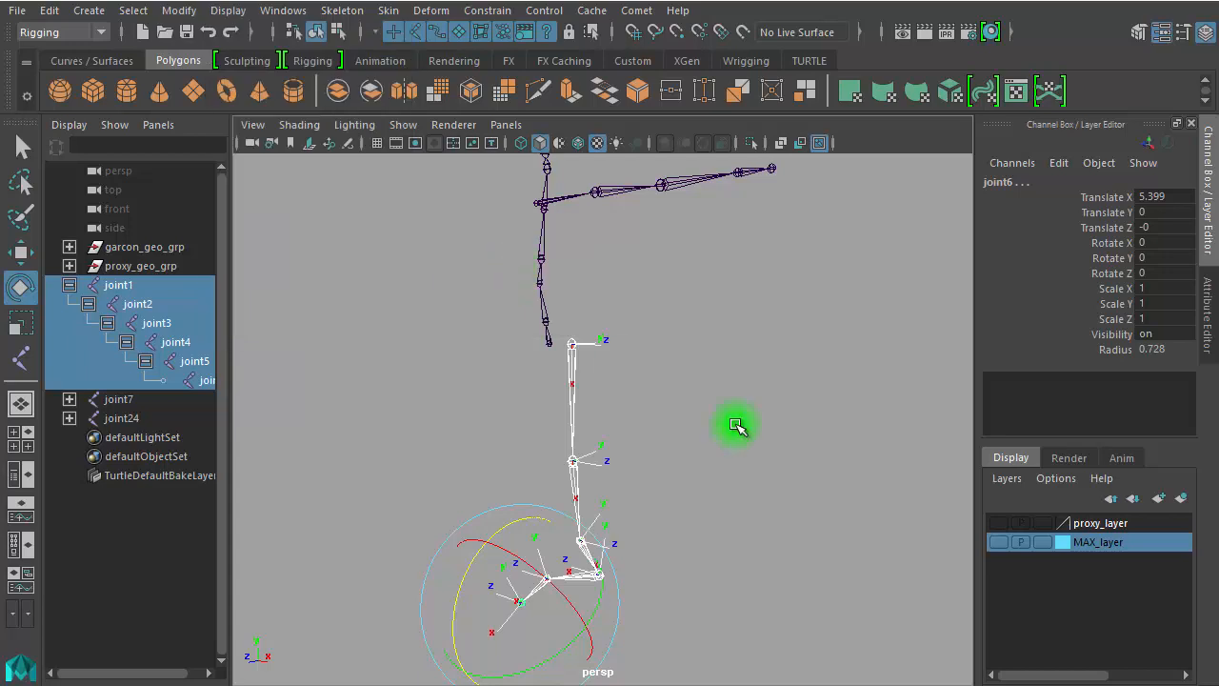
click(770, 423)
Step: Select the spine chain's full hierarchy from joint7 and toggle on its local axes visibility through the Orient Joint options
alt+drag(702, 348, 539, 446)
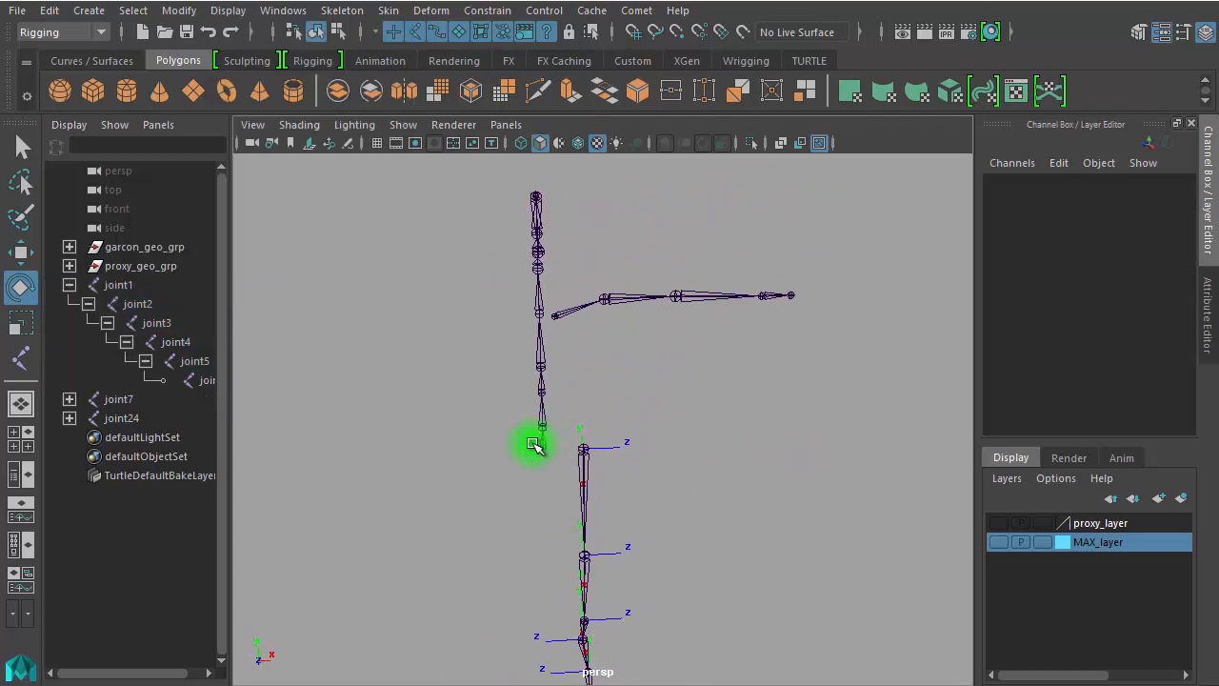
click(550, 443)
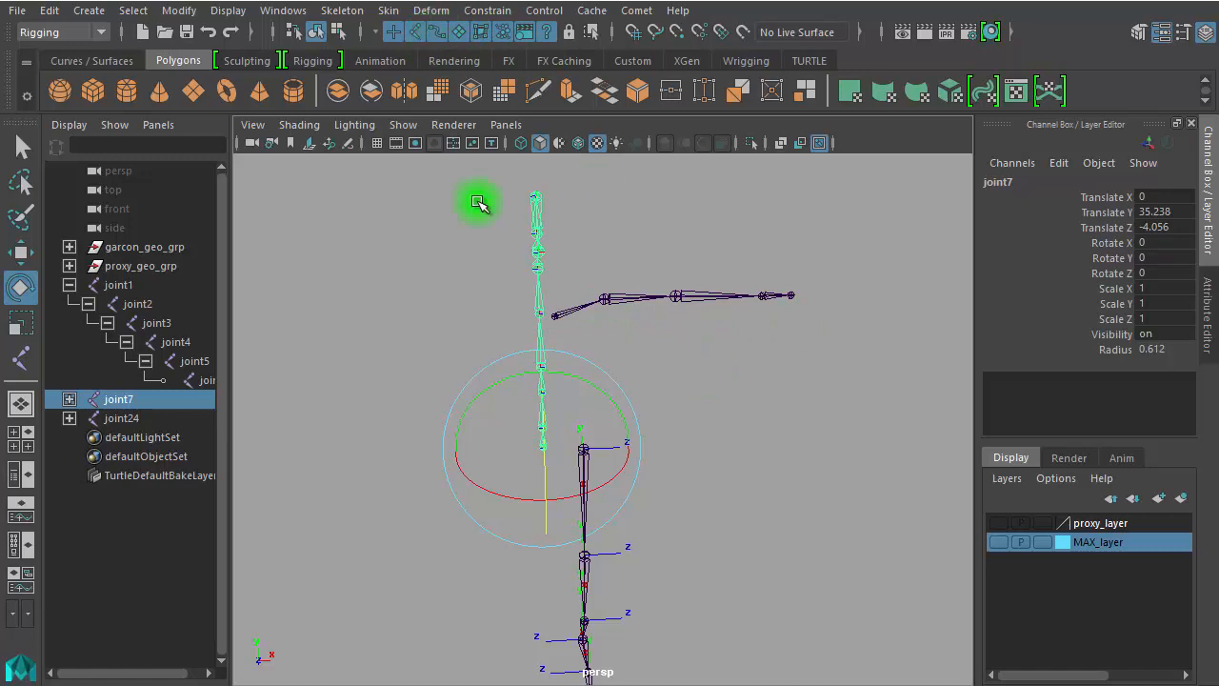
right_drag(722, 373, 702, 545)
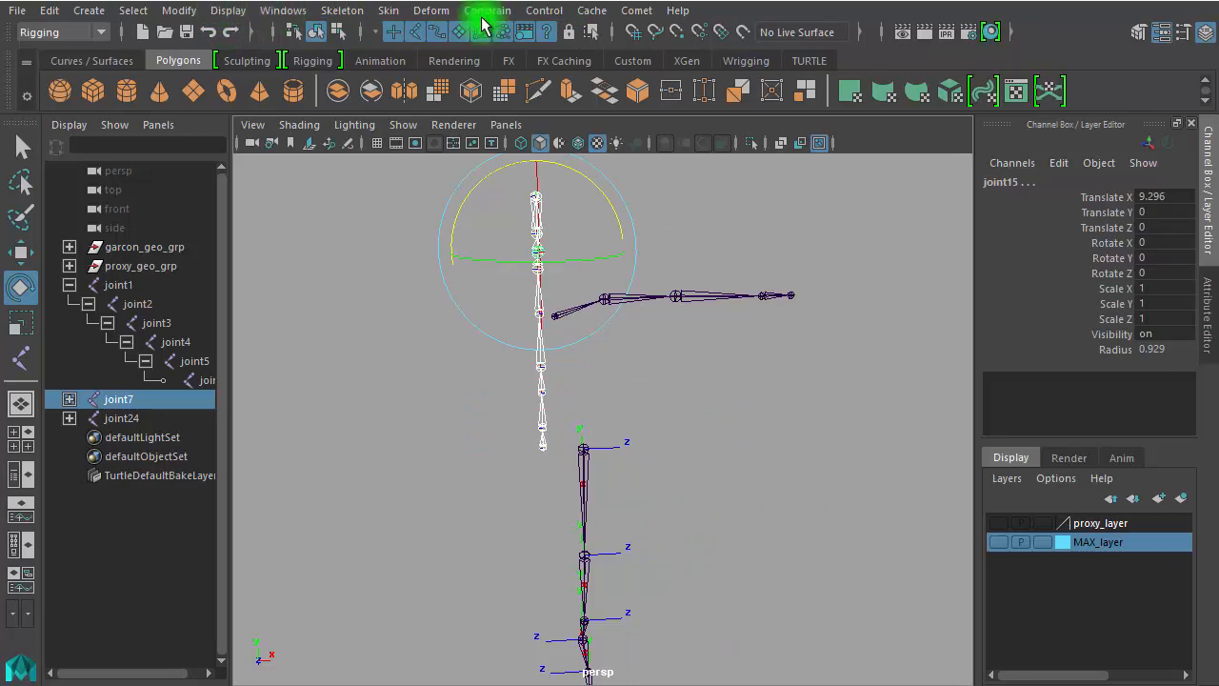
click(367, 14)
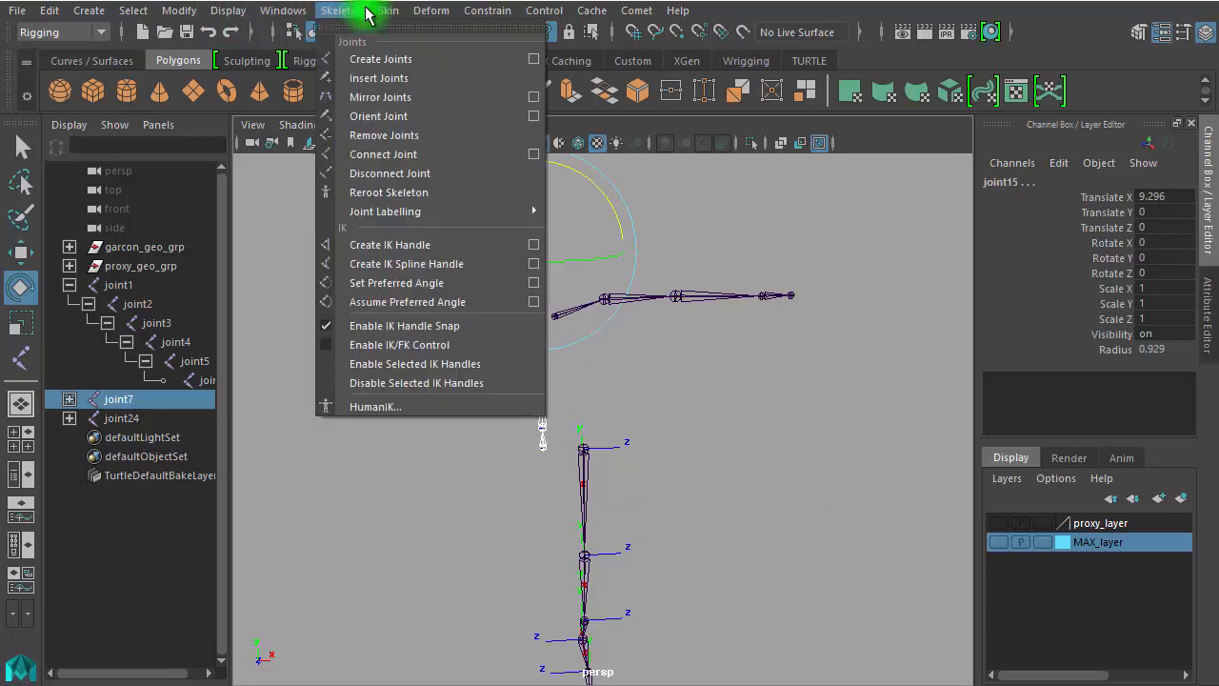
mouse_move(371, 220)
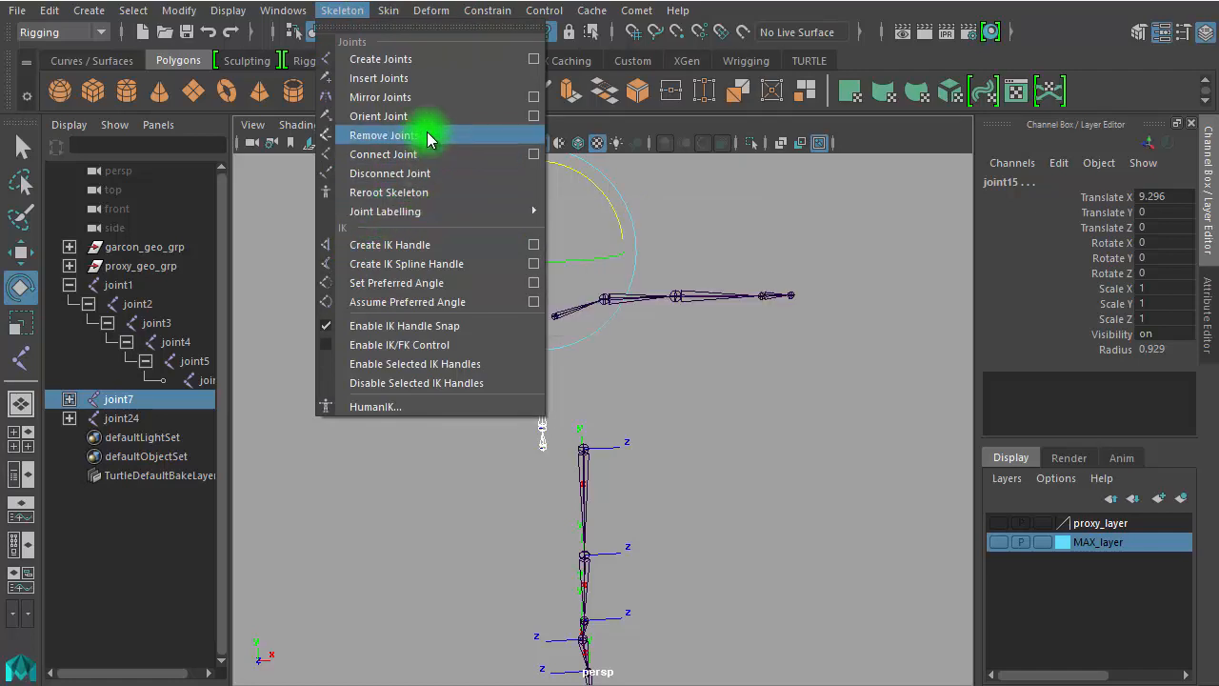
click(534, 117)
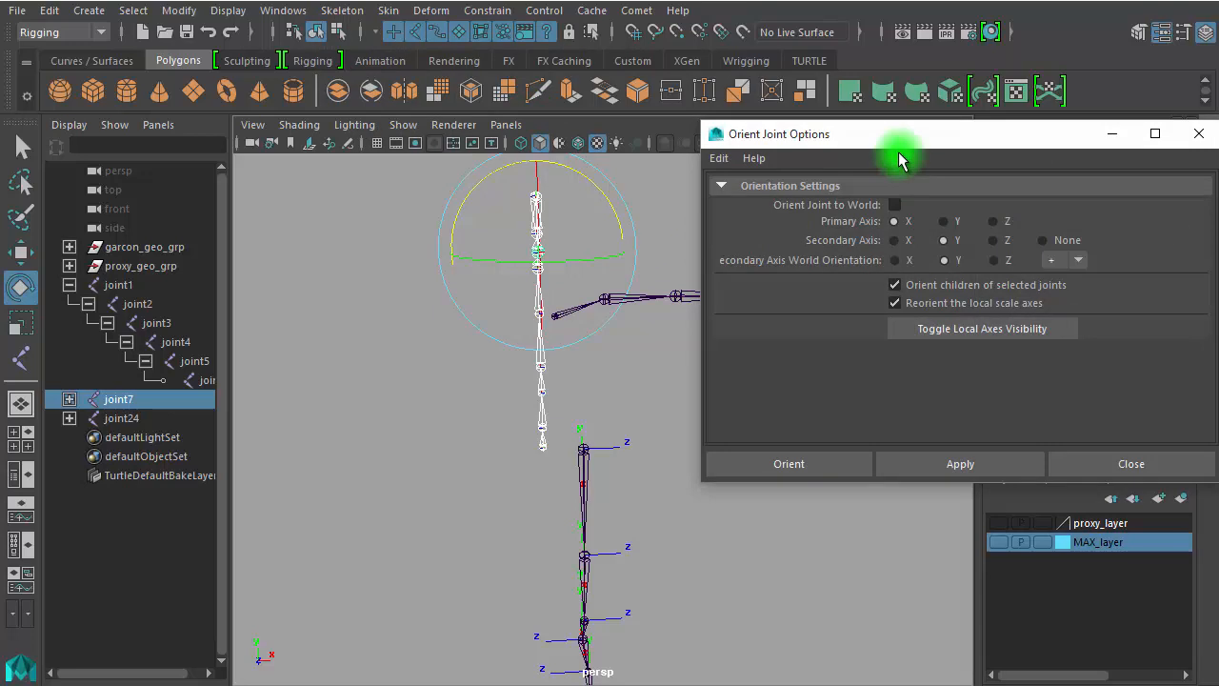
drag(903, 143, 794, 65)
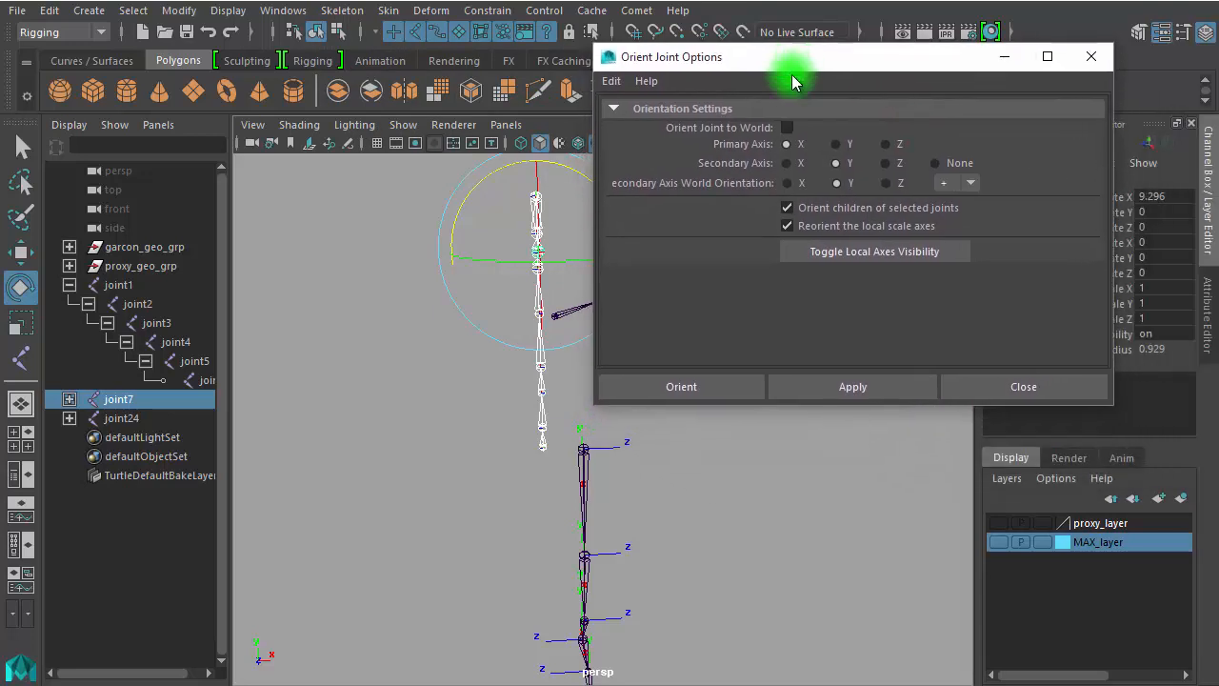
click(848, 255)
drag(766, 57, 115, 70)
click(721, 385)
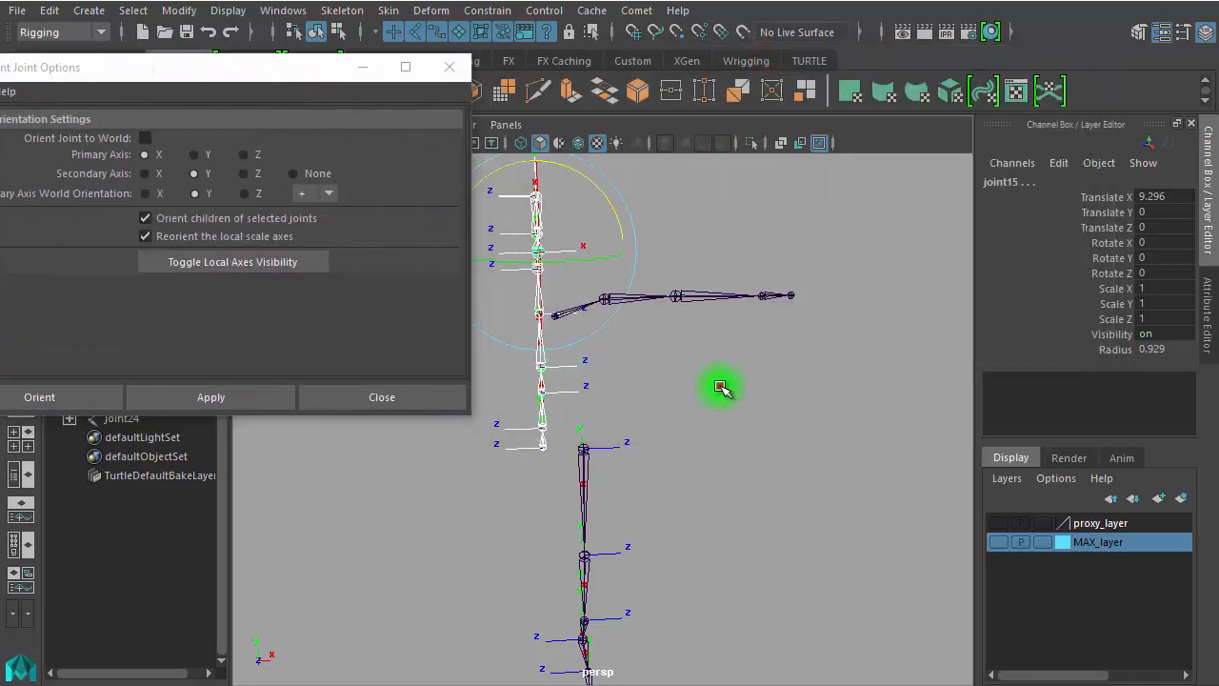
Step: Select the arm chain's full hierarchy from joint24 and toggle on its local axes visibility
click(562, 319)
right_click(790, 386)
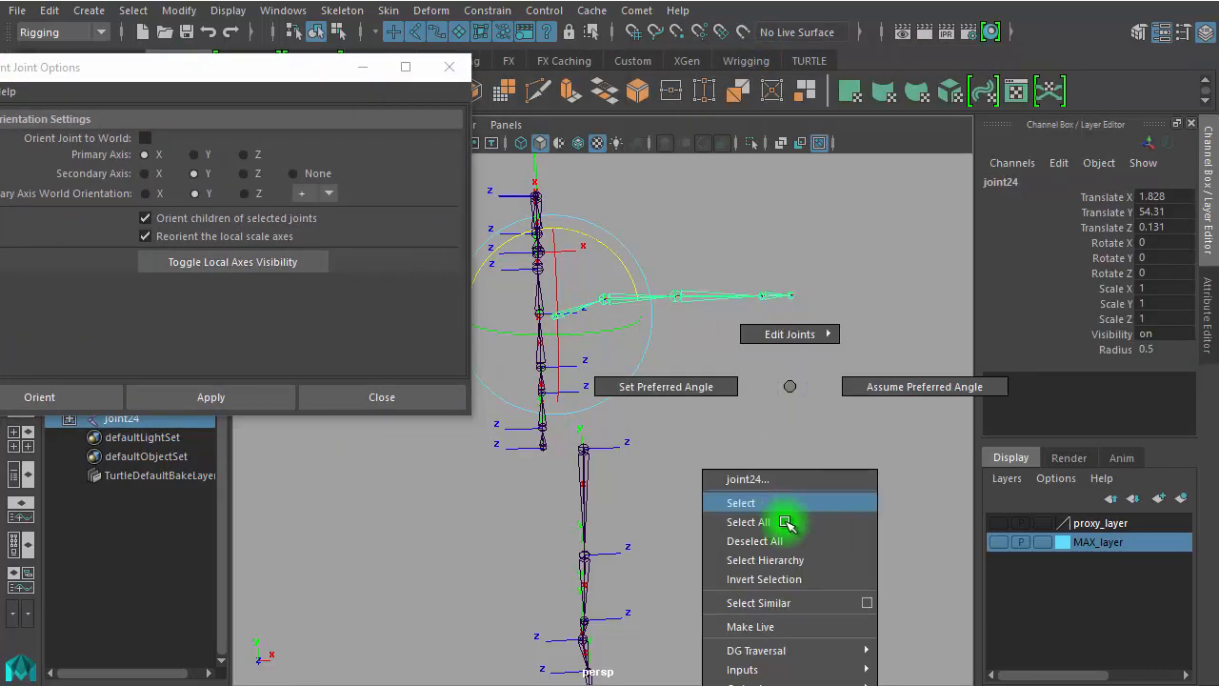
click(780, 560)
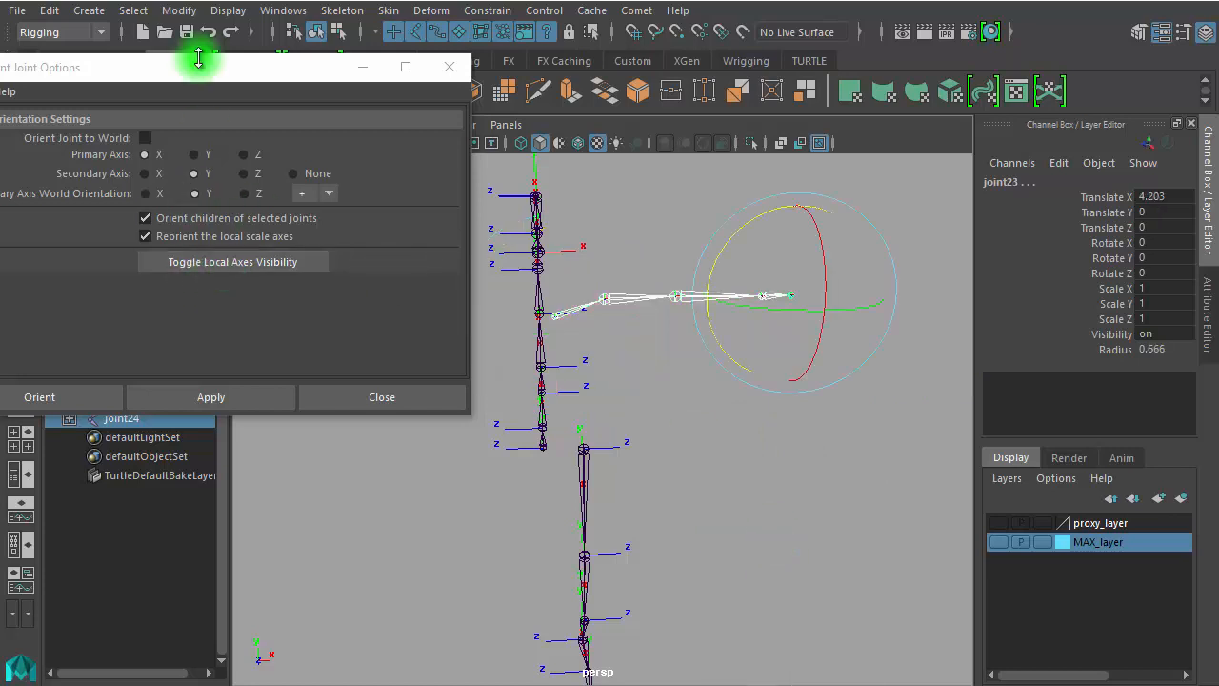
drag(198, 69, 308, 84)
click(300, 277)
drag(341, 82, 1129, 132)
click(705, 450)
Step: Examine the direction of the local rotation axes along the leg and spine joints from several angles
alt+middle_drag(782, 505, 700, 249)
alt+drag(654, 359, 596, 352)
alt+middle_drag(615, 306, 620, 425)
alt+drag(600, 419, 669, 420)
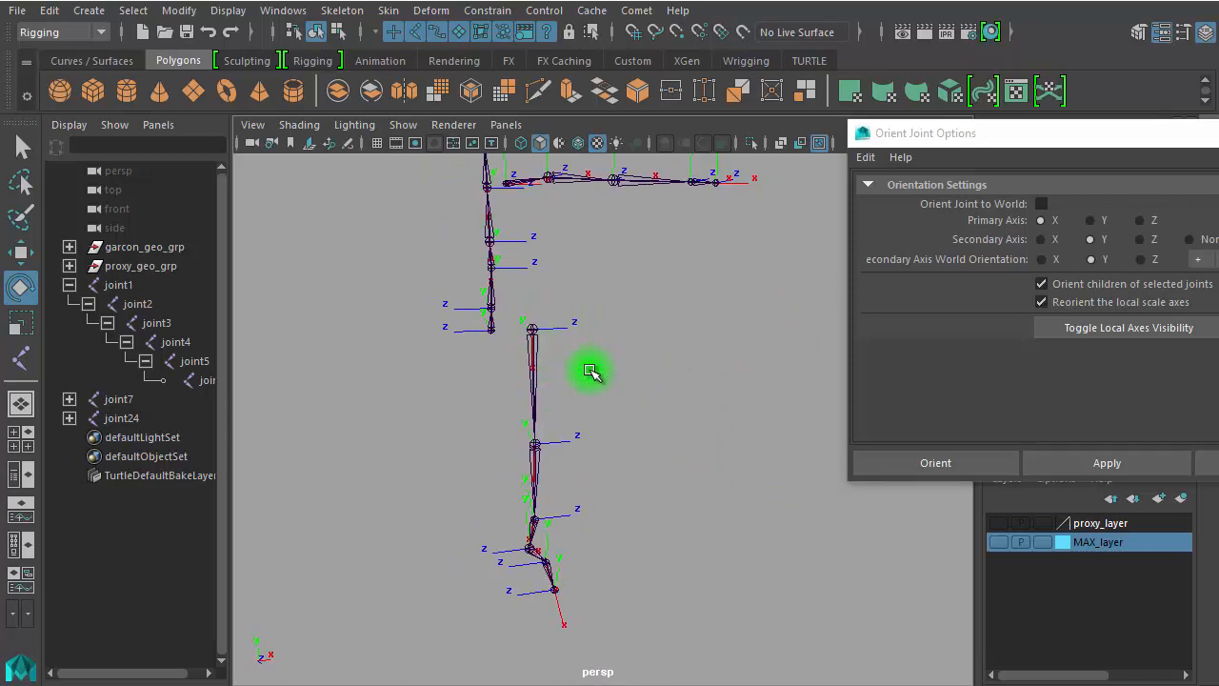
alt+drag(557, 374, 570, 370)
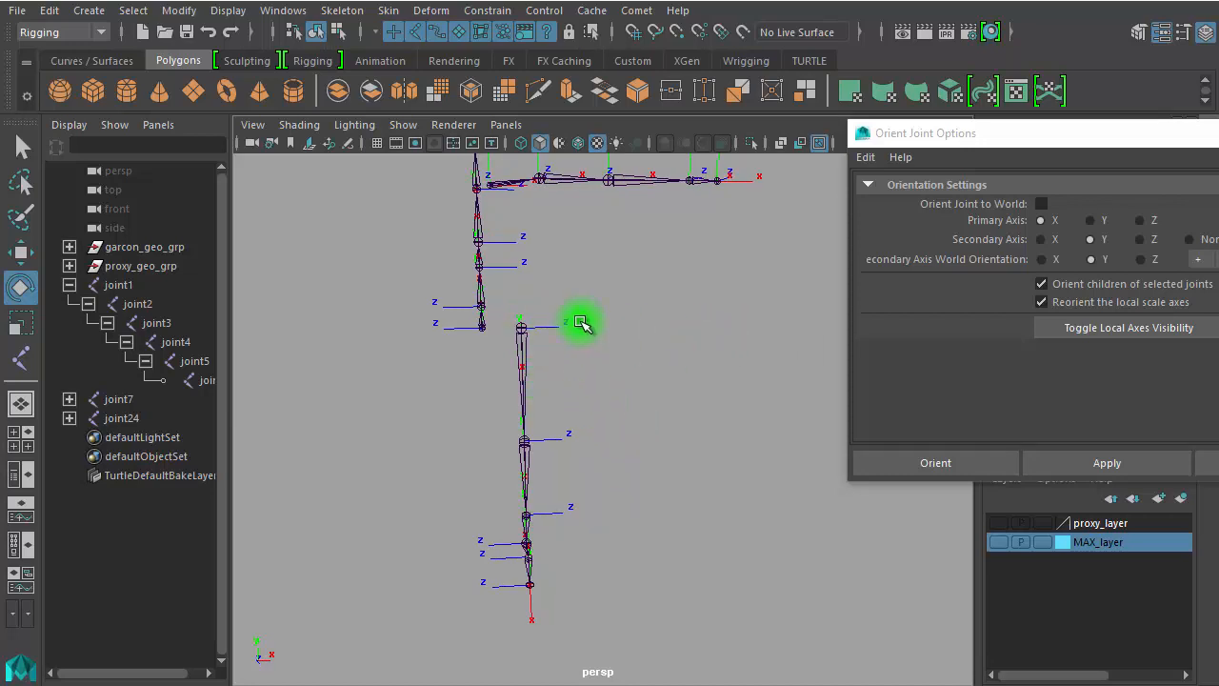
alt+drag(538, 611, 602, 523)
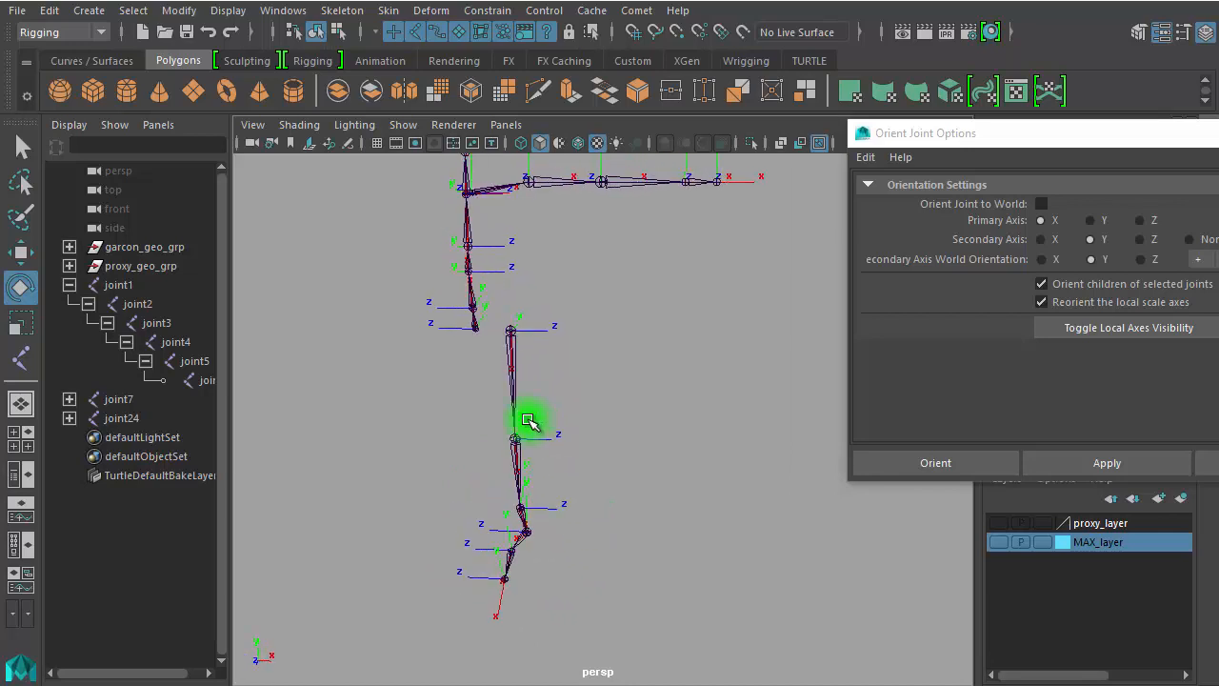
alt+drag(602, 411, 534, 407)
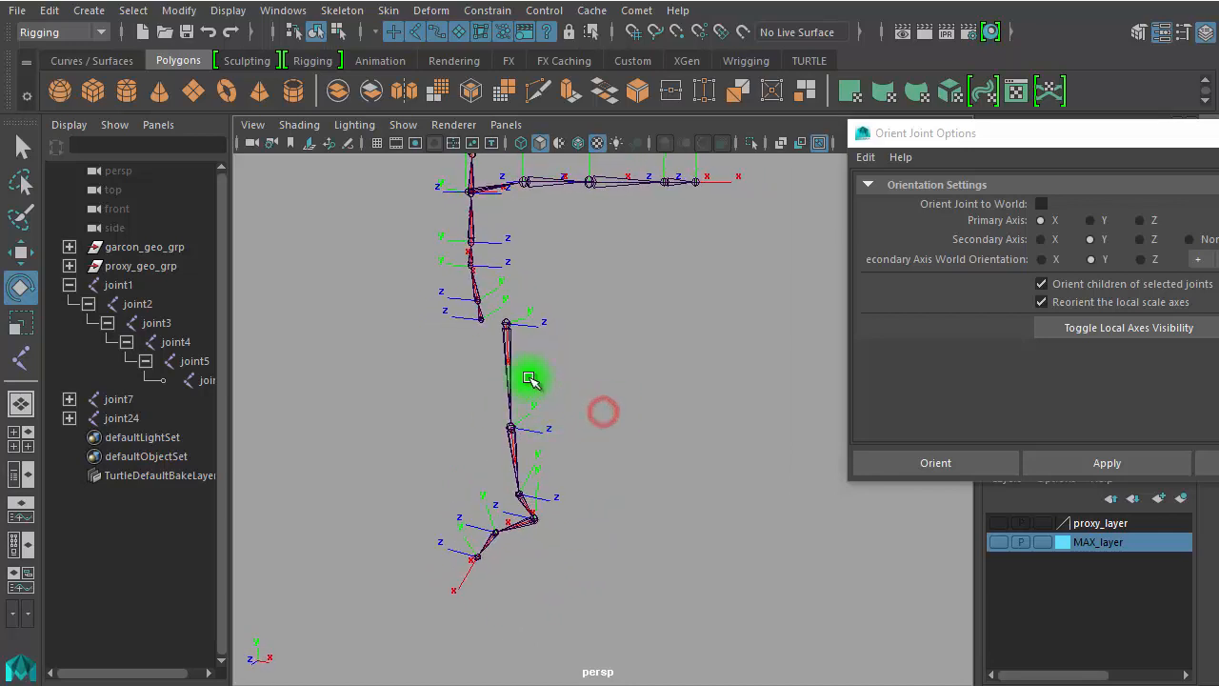
Step: Select the leg's root joint and close the Orient Joint options
drag(476, 368, 629, 371)
drag(948, 136, 608, 145)
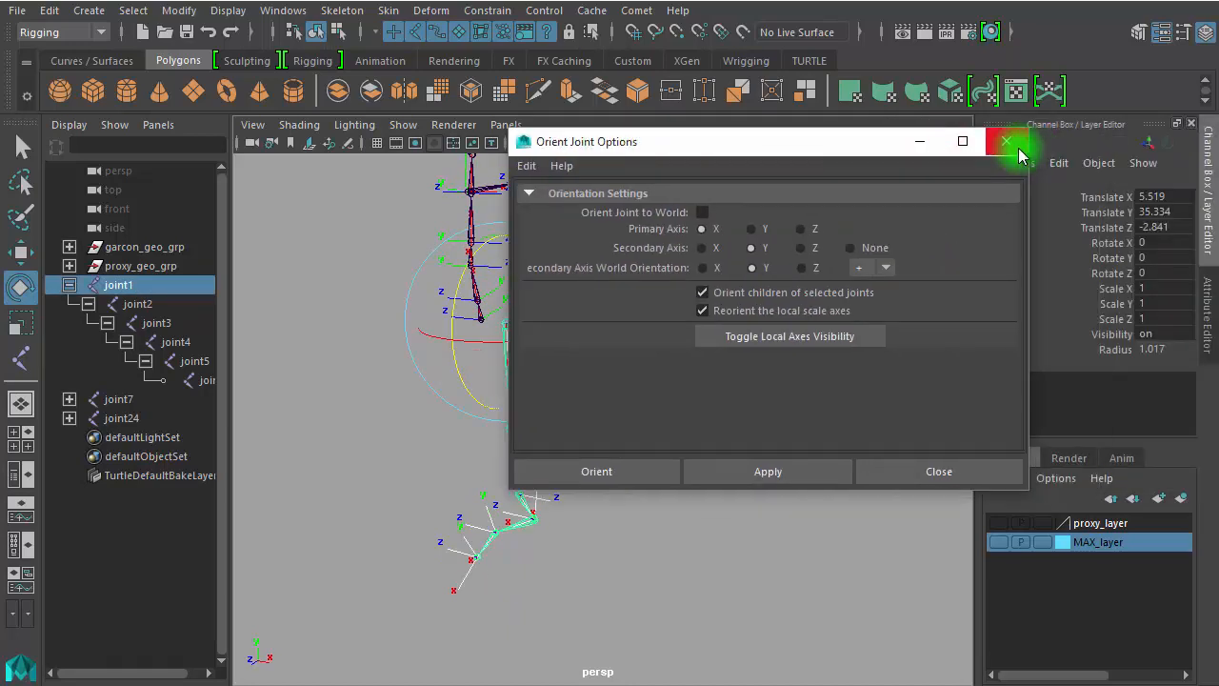
click(1012, 146)
Step: Try rotating the leg's root joint about Z to about 54°, 35° and -76°, undoing each rotation
alt+drag(657, 409, 501, 340)
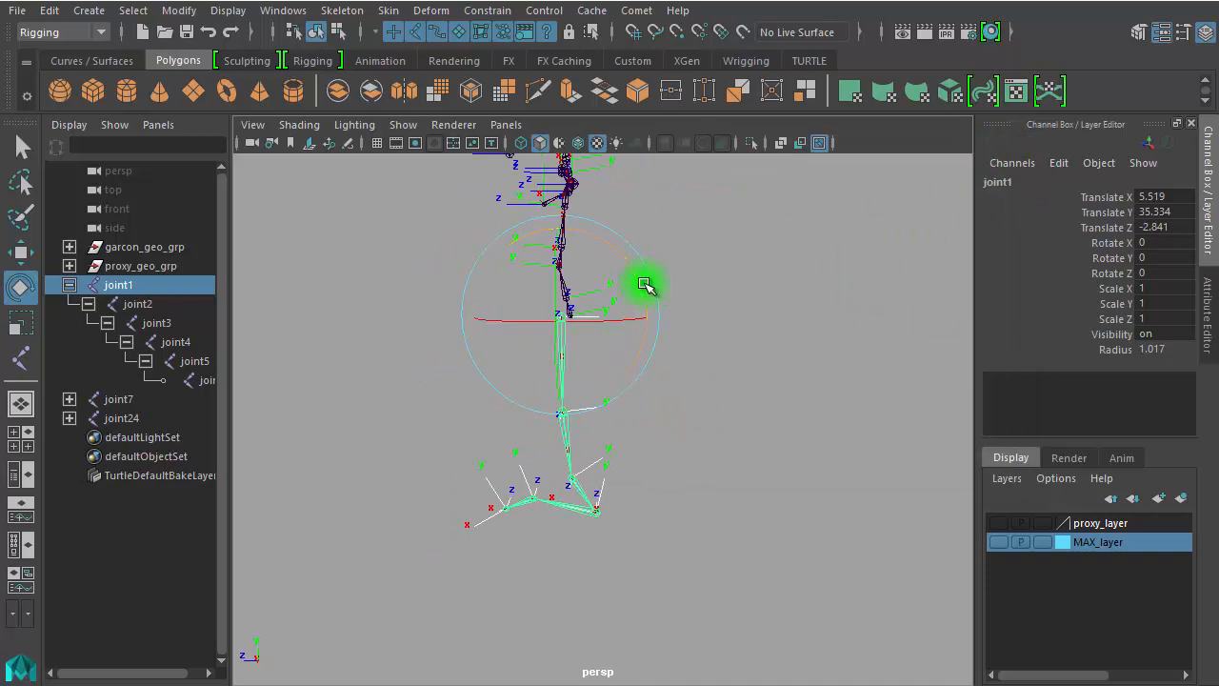
drag(644, 284, 580, 225)
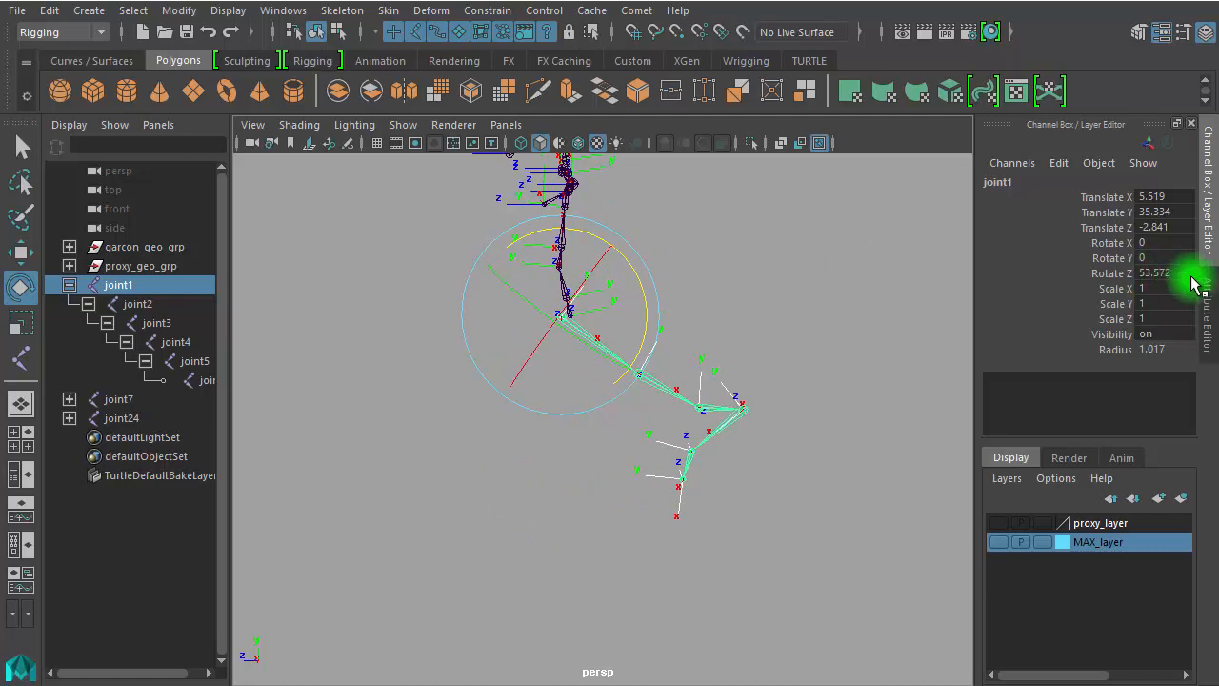
key(ctrl+z)
alt+drag(640, 379, 628, 180)
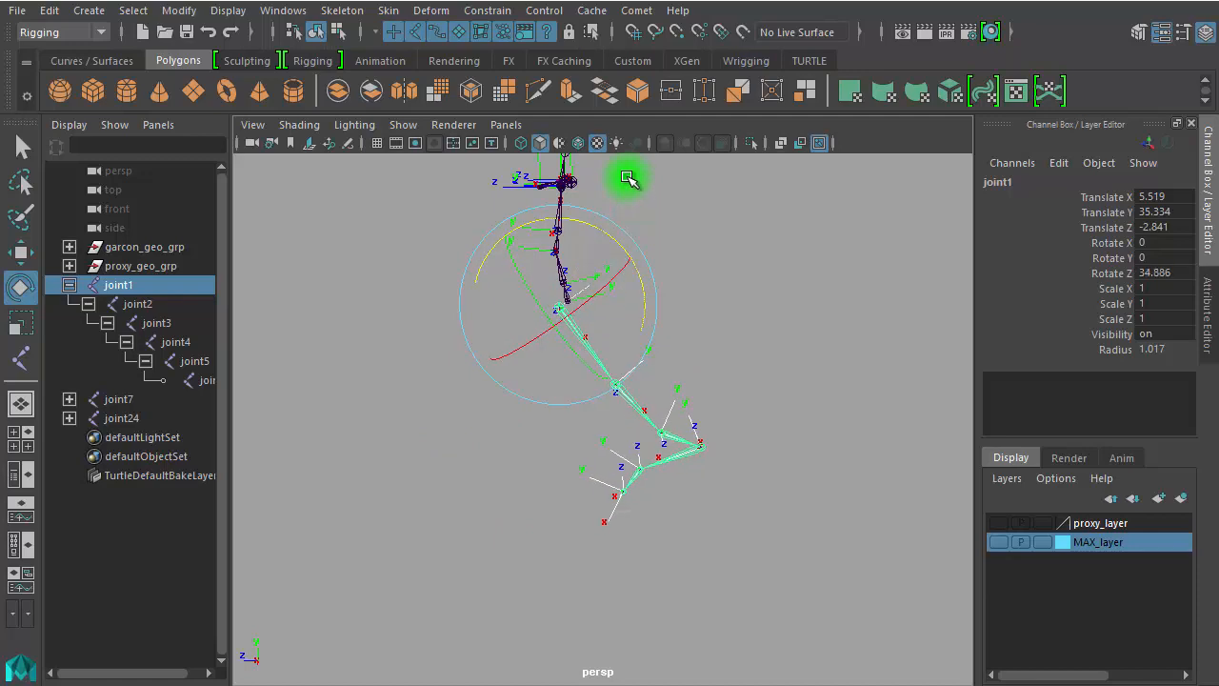
key(ctrl+z)
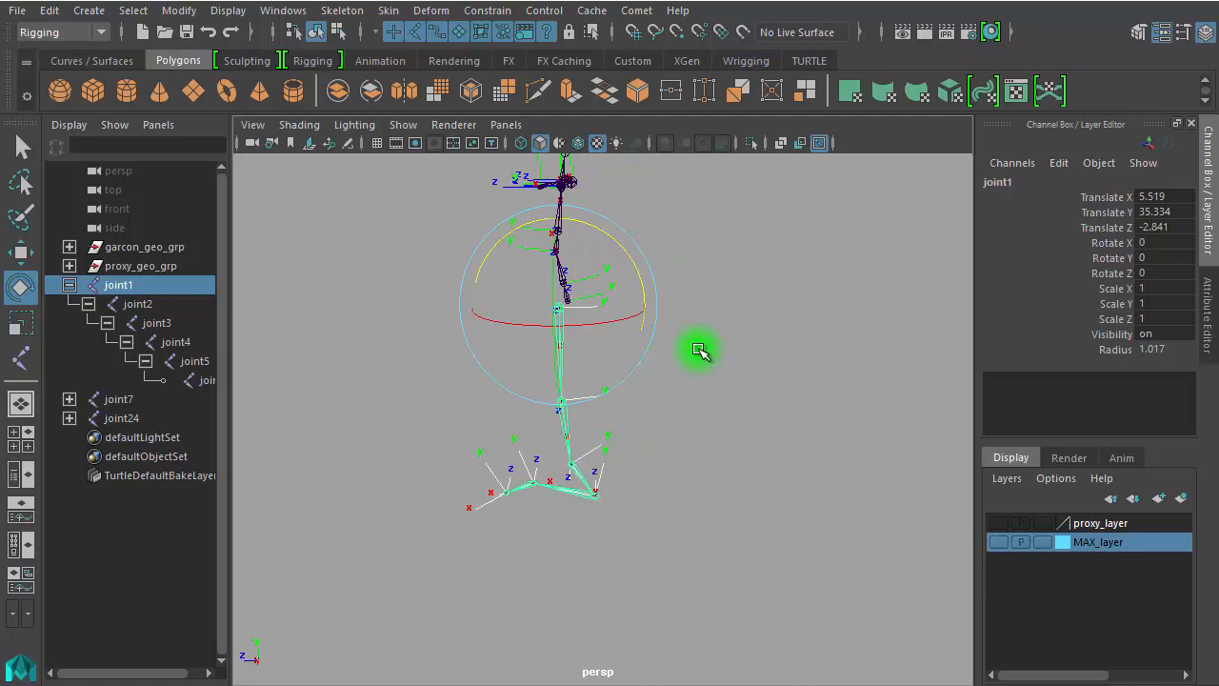
drag(620, 248, 644, 360)
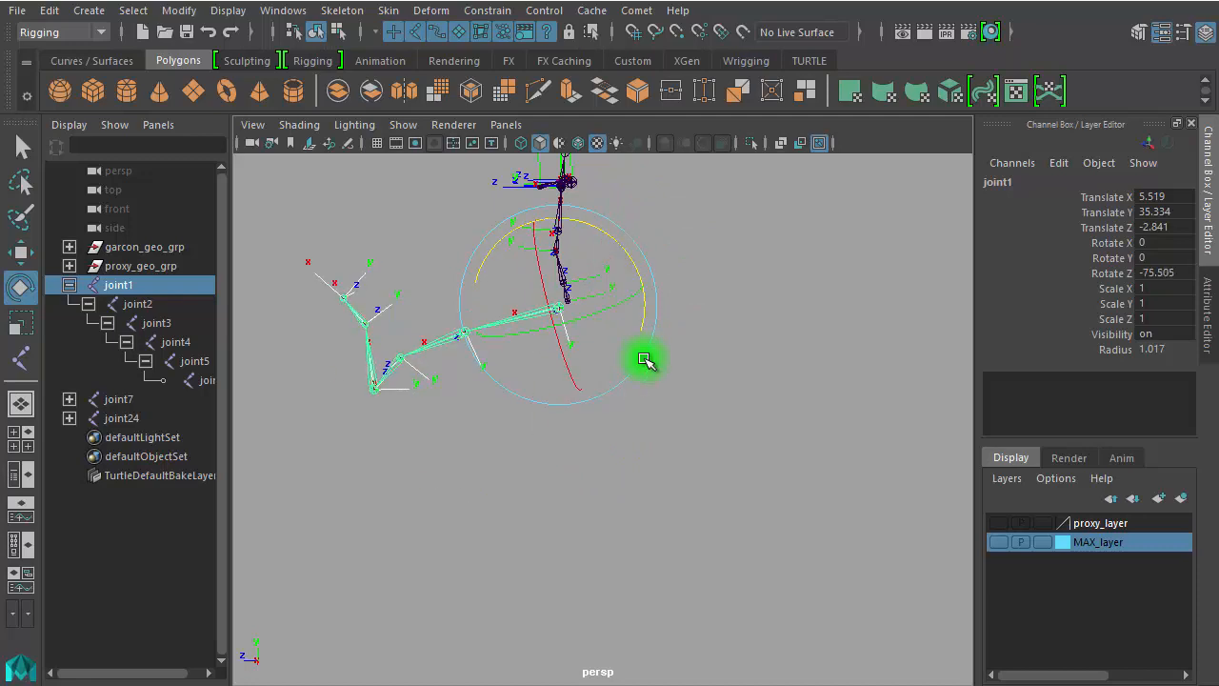
key(ctrl+z)
click(768, 447)
Step: Try rotating the foot joint joint4 about Z to about -64°, and undo the rotation
alt+drag(618, 405, 637, 363)
alt+drag(563, 354, 641, 283)
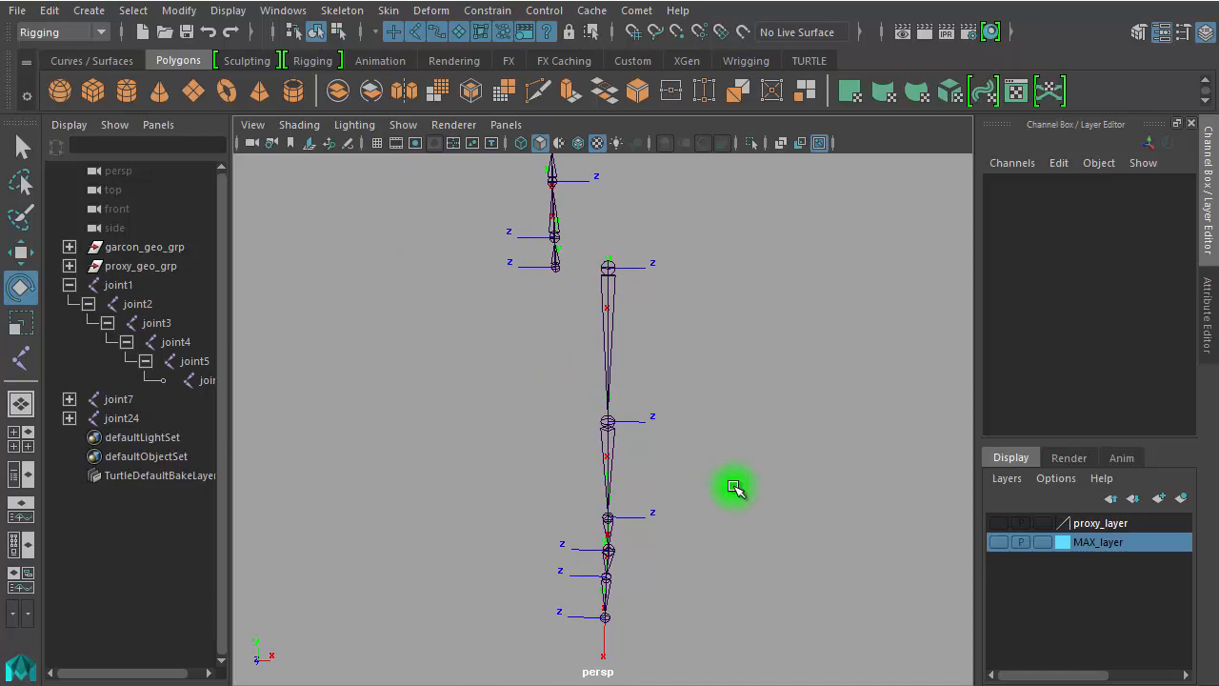
alt+drag(639, 577, 535, 422)
click(518, 445)
alt+drag(544, 509, 484, 503)
alt+drag(596, 551, 519, 481)
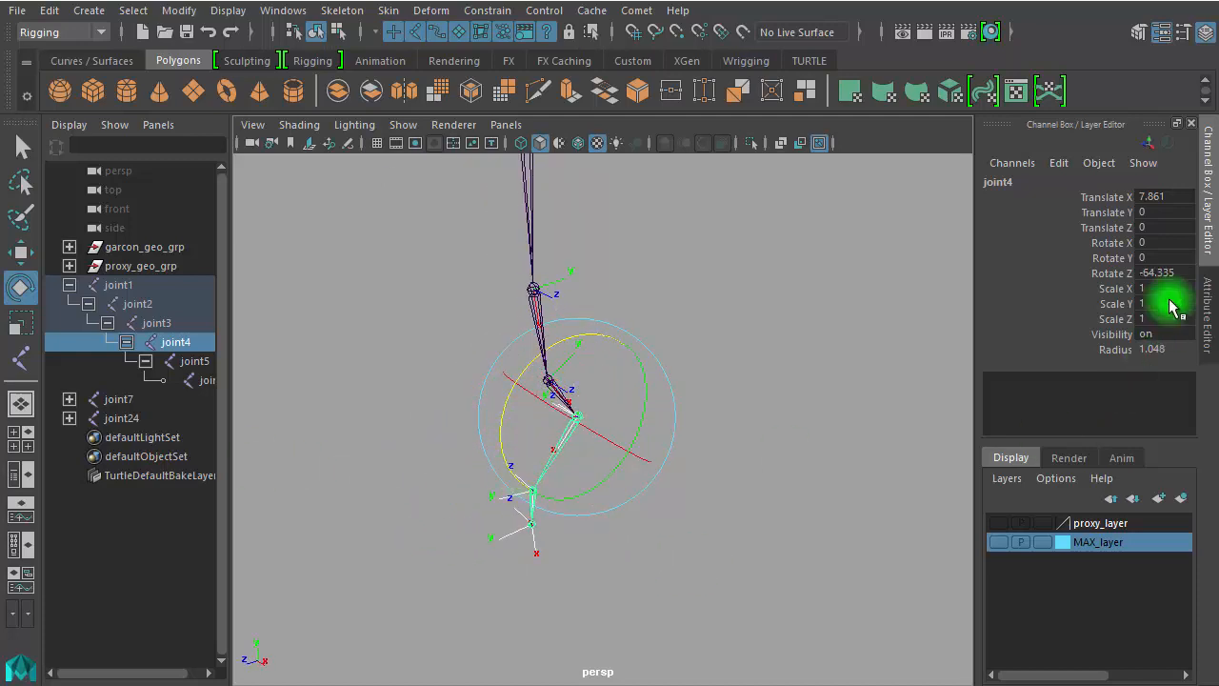
key(ctrl+z)
click(825, 525)
Step: Select the leg's root joint joint1 and reset the Orient Joint options to their default settings
alt+drag(823, 523, 572, 487)
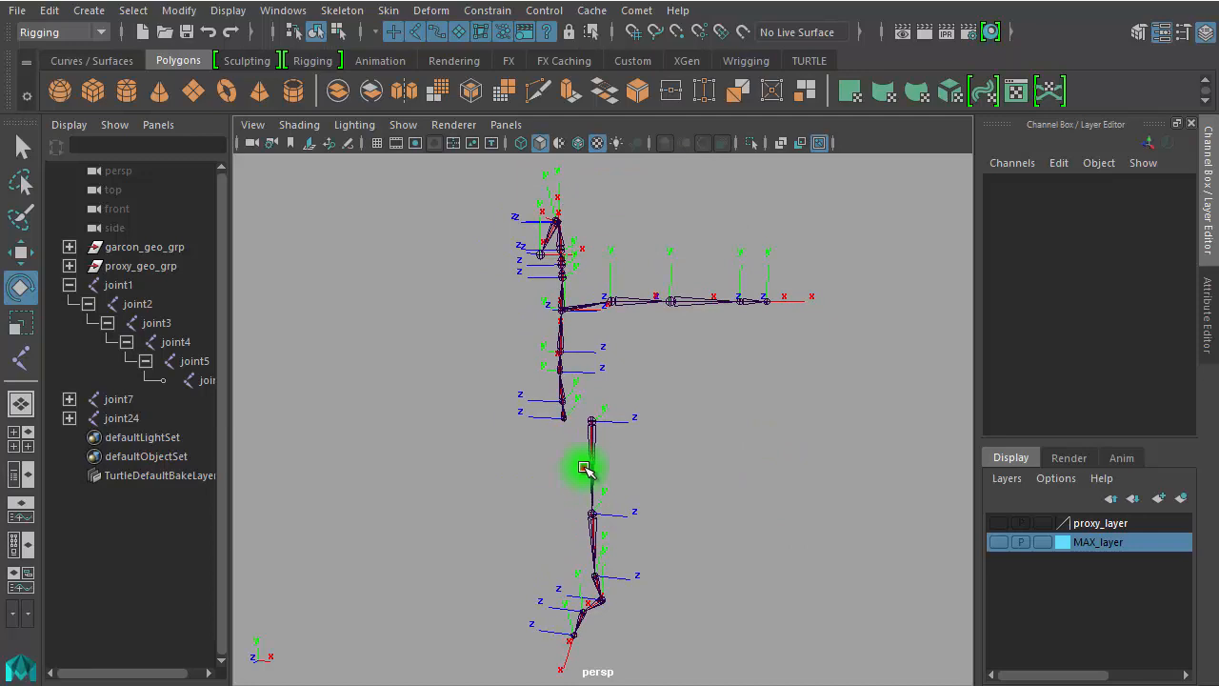
click(584, 470)
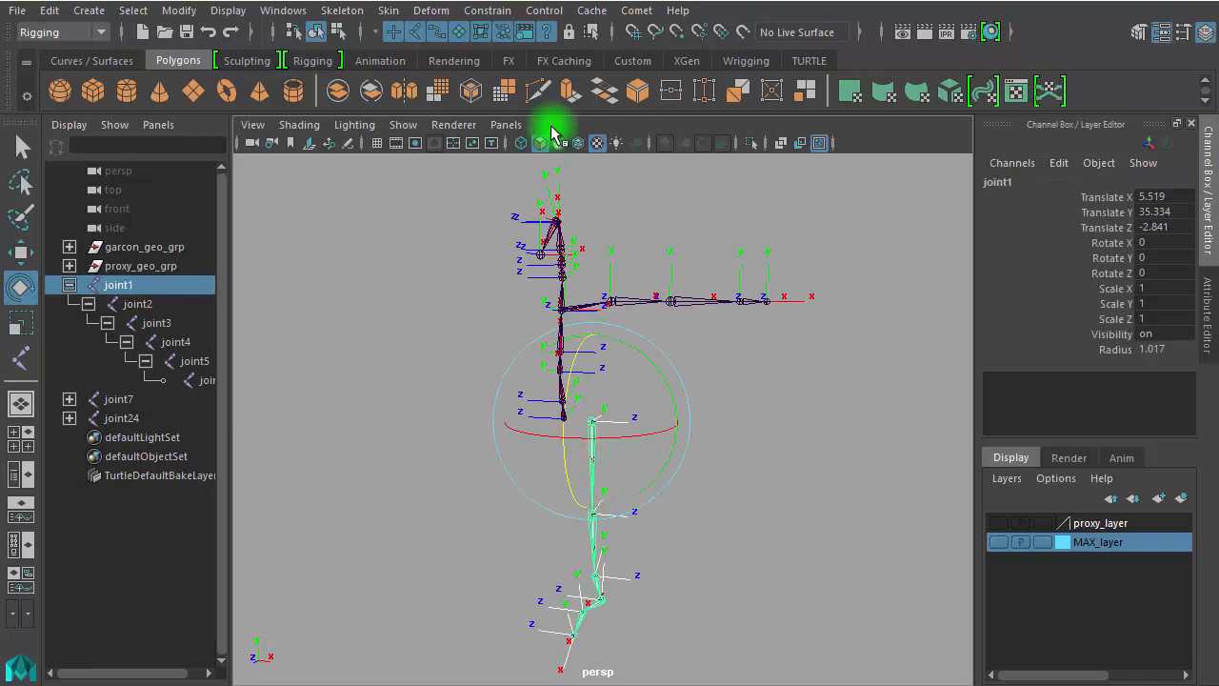
click(360, 13)
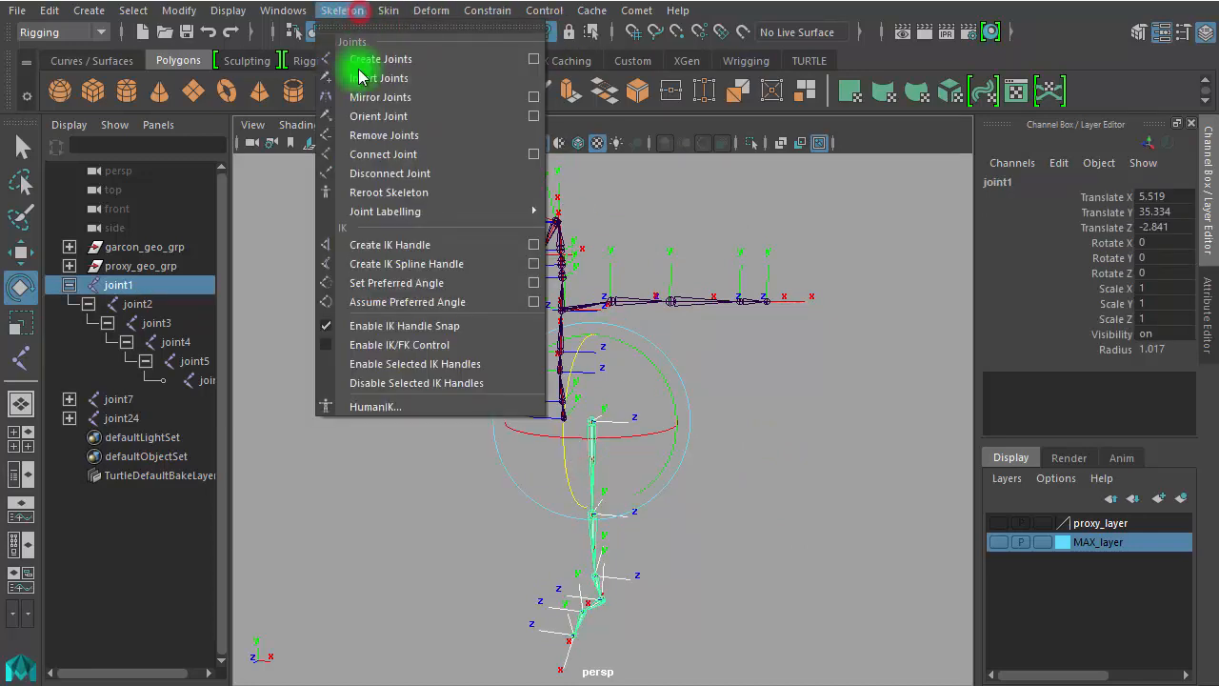
click(532, 115)
click(526, 166)
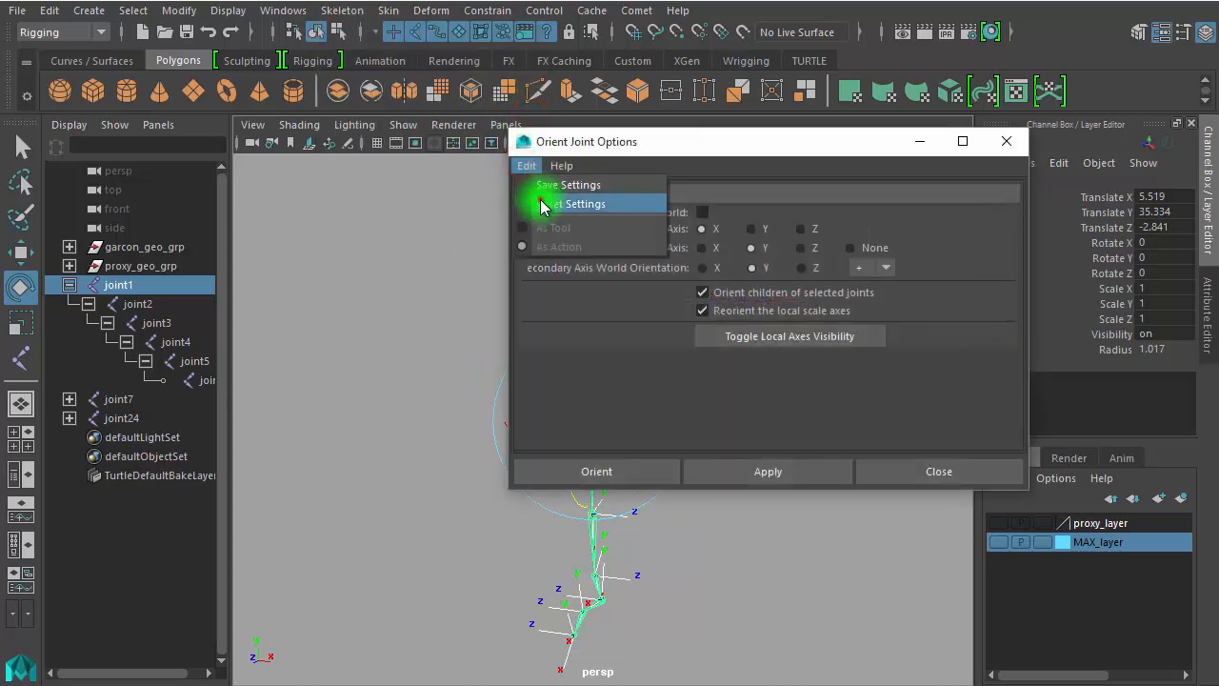
click(562, 204)
drag(750, 141, 857, 70)
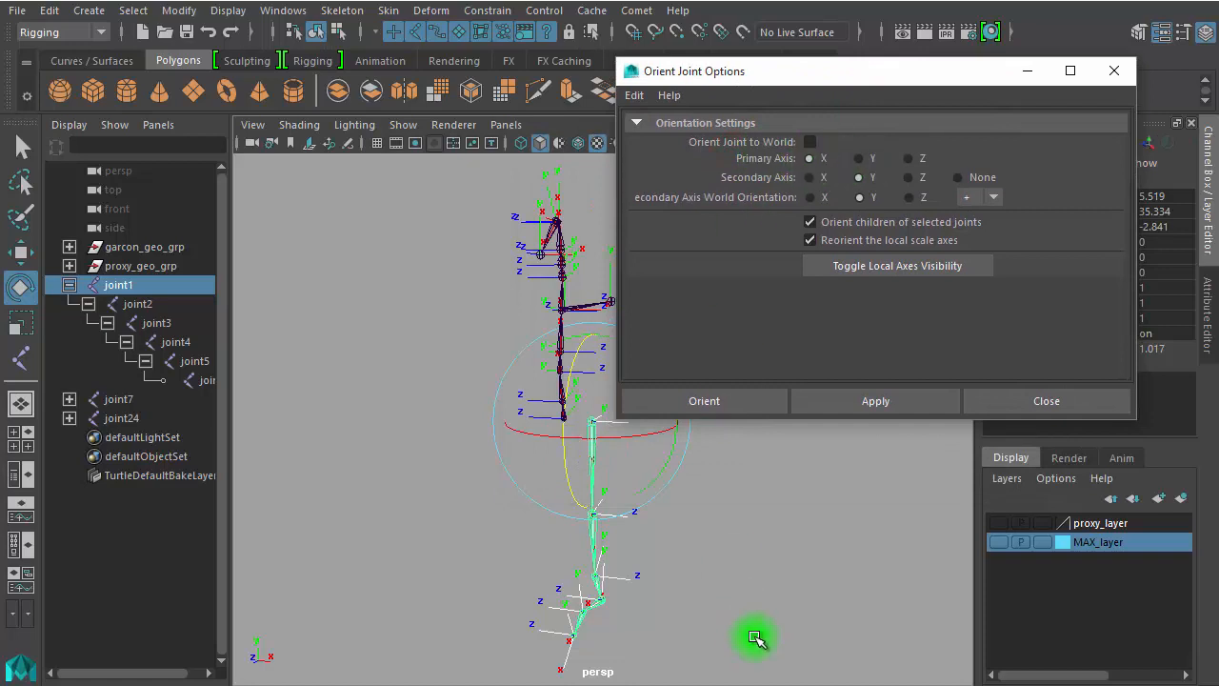
Step: Try rotating the leg's root joint about its X axis, and undo the rotation
alt+right_drag(686, 626, 1181, 620)
alt+middle_drag(784, 544, 684, 463)
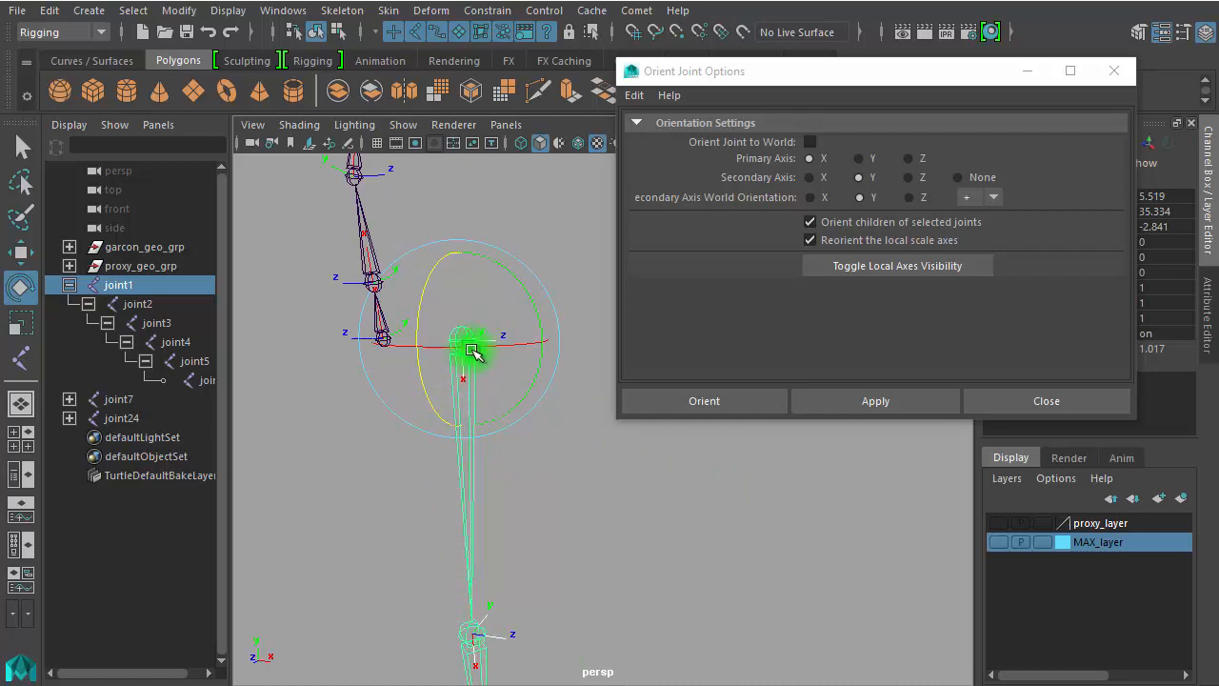
mouse_move(477, 348)
mouse_down()
mouse_move(384, 343)
mouse_move(581, 348)
mouse_move(457, 352)
mouse_up()
key(ctrl+z)
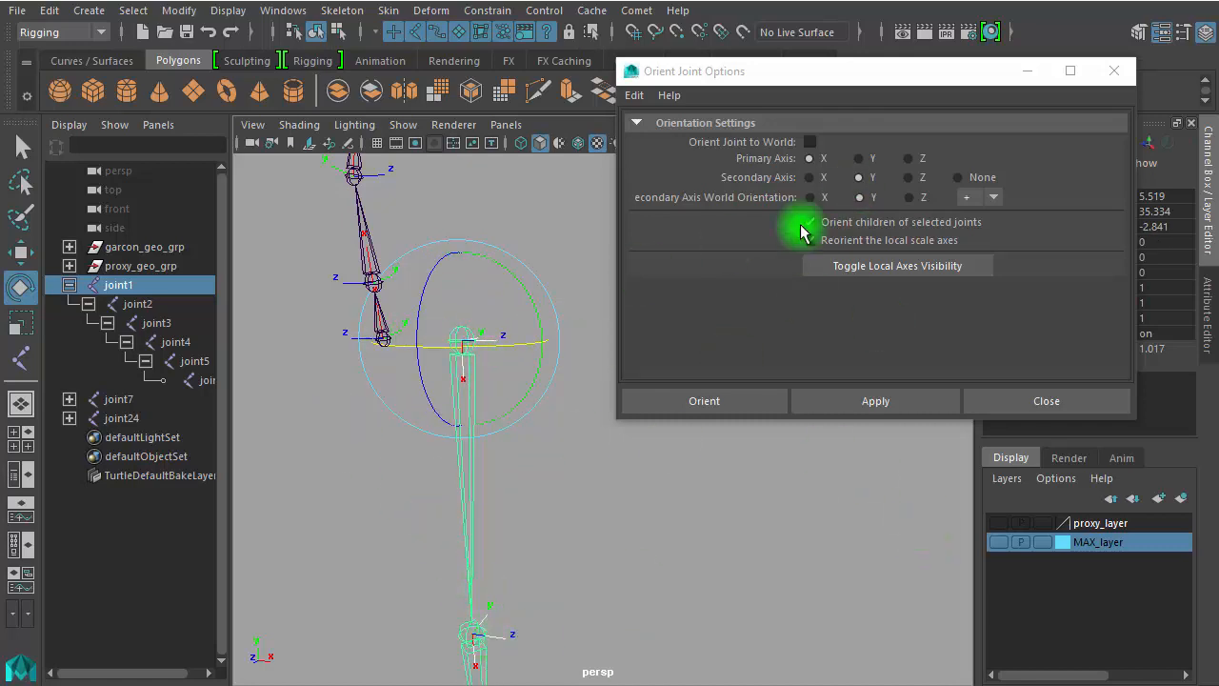
Step: Orient the leg chain from joint1 with primary axis X, secondary axis Z and secondary axis world orientation negative X
click(908, 177)
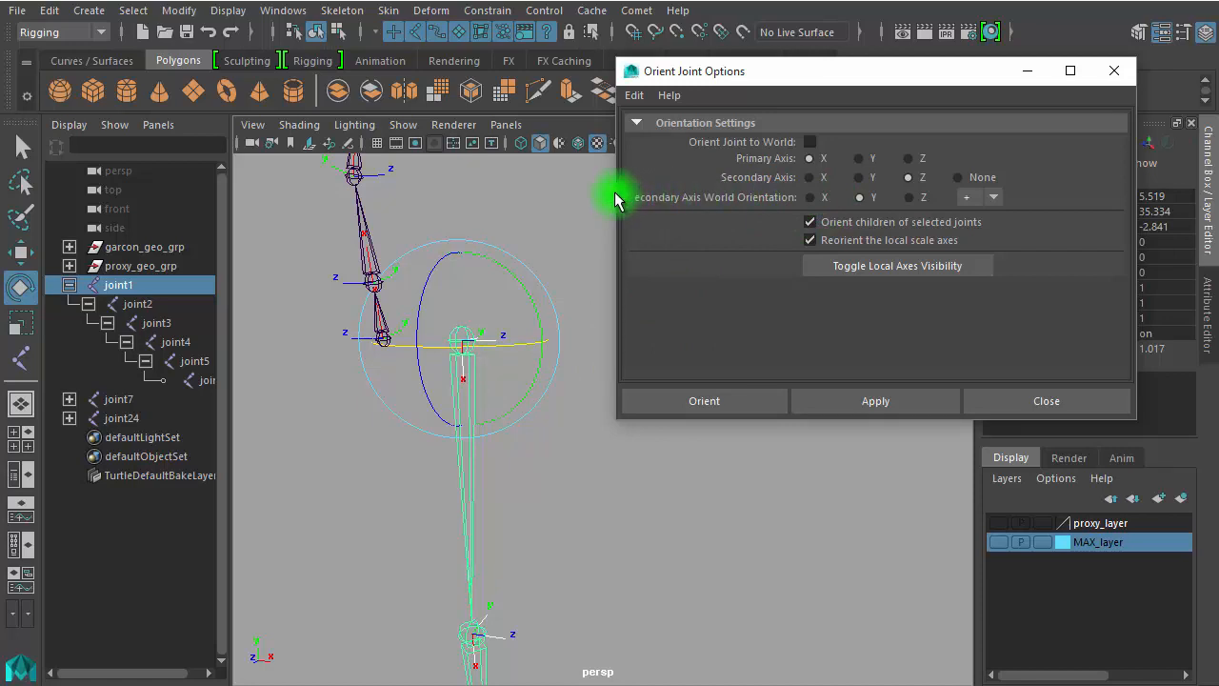
mouse_move(614, 194)
mouse_down()
mouse_move(512, 191)
mouse_move(607, 192)
mouse_up()
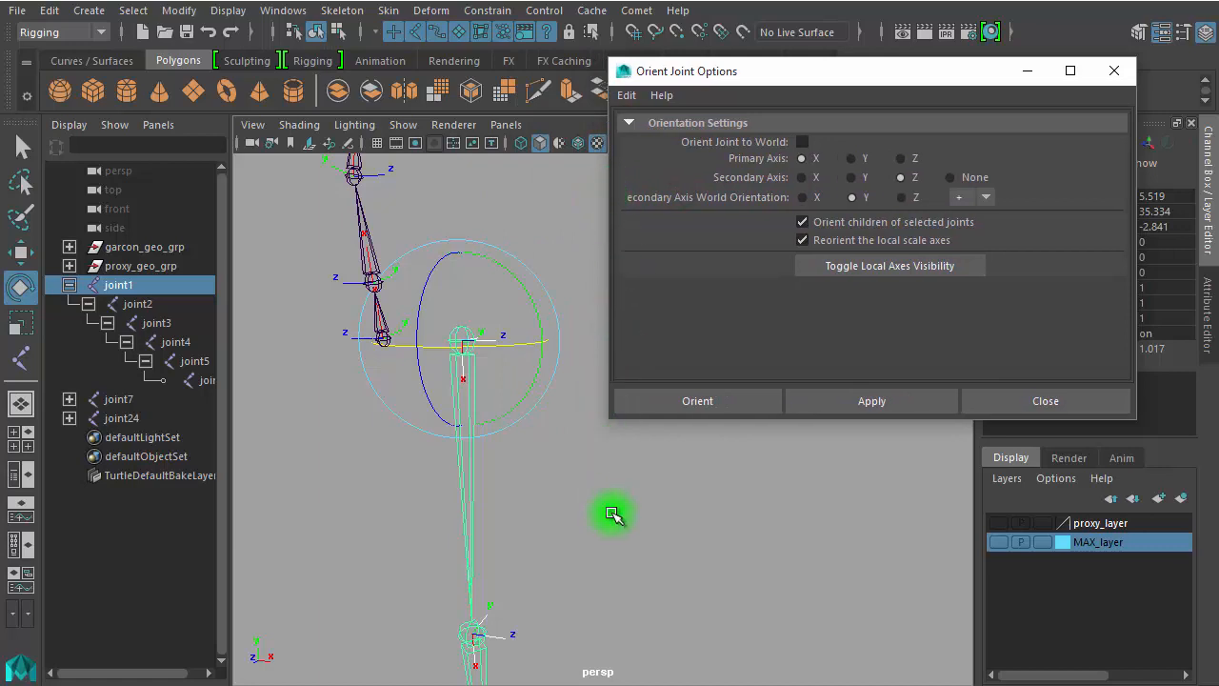
alt+drag(549, 523, 544, 455)
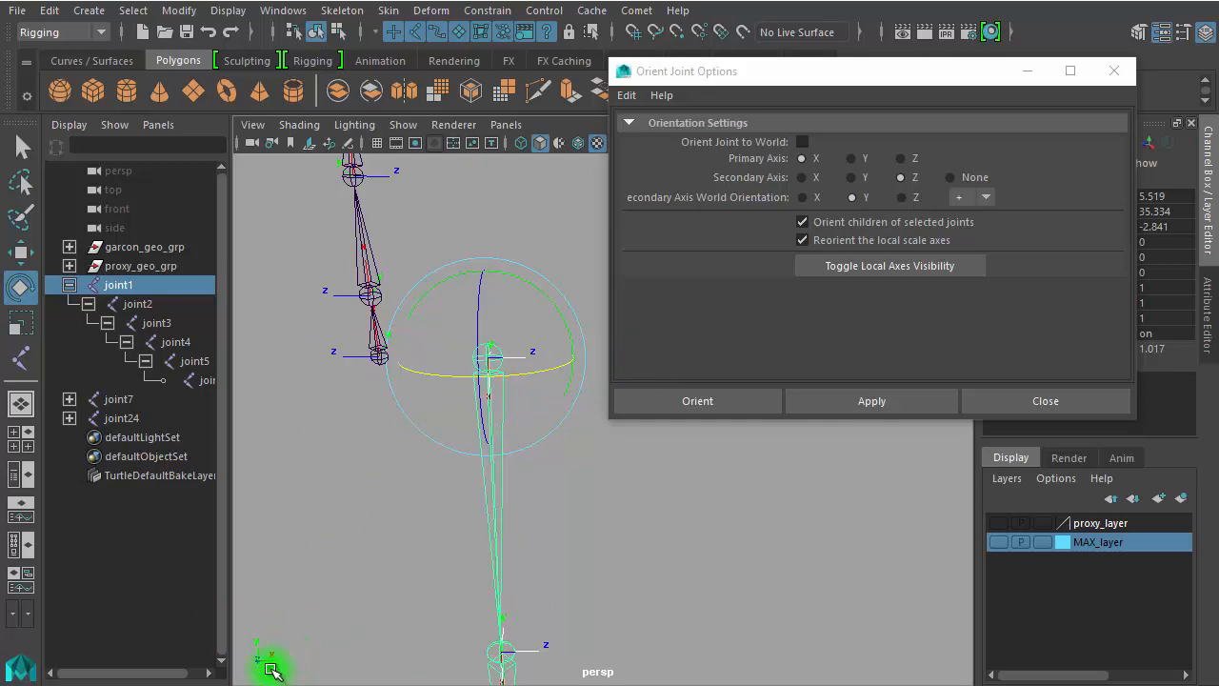
click(804, 200)
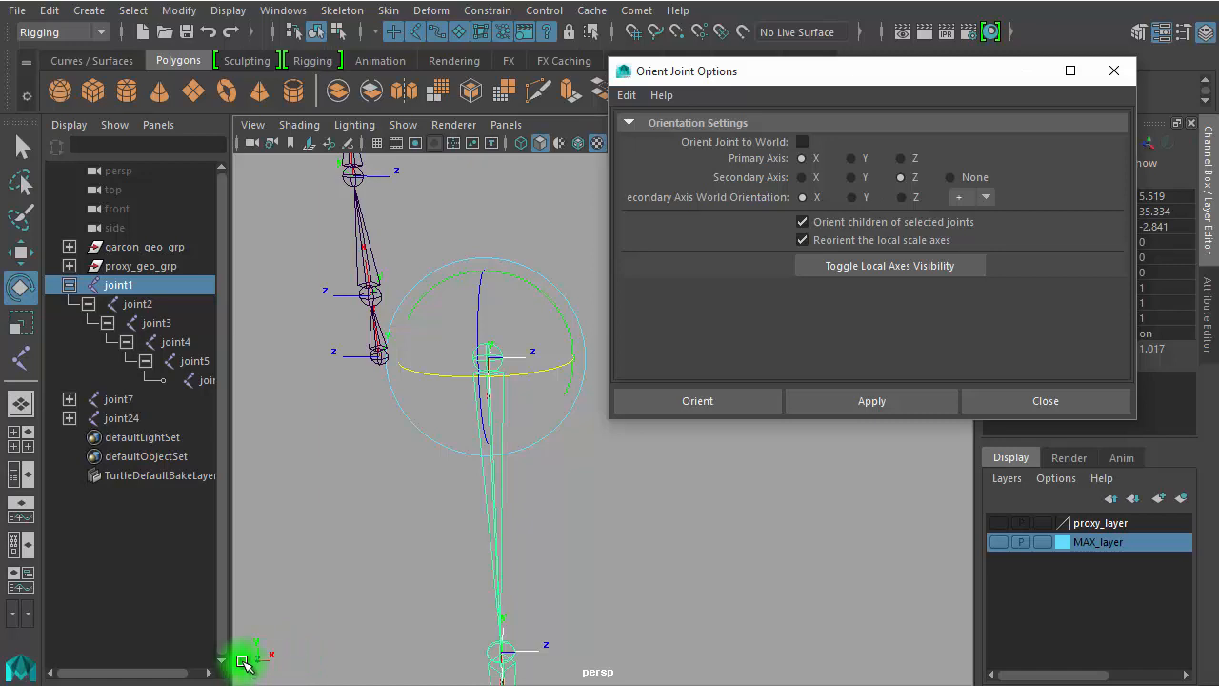
click(987, 197)
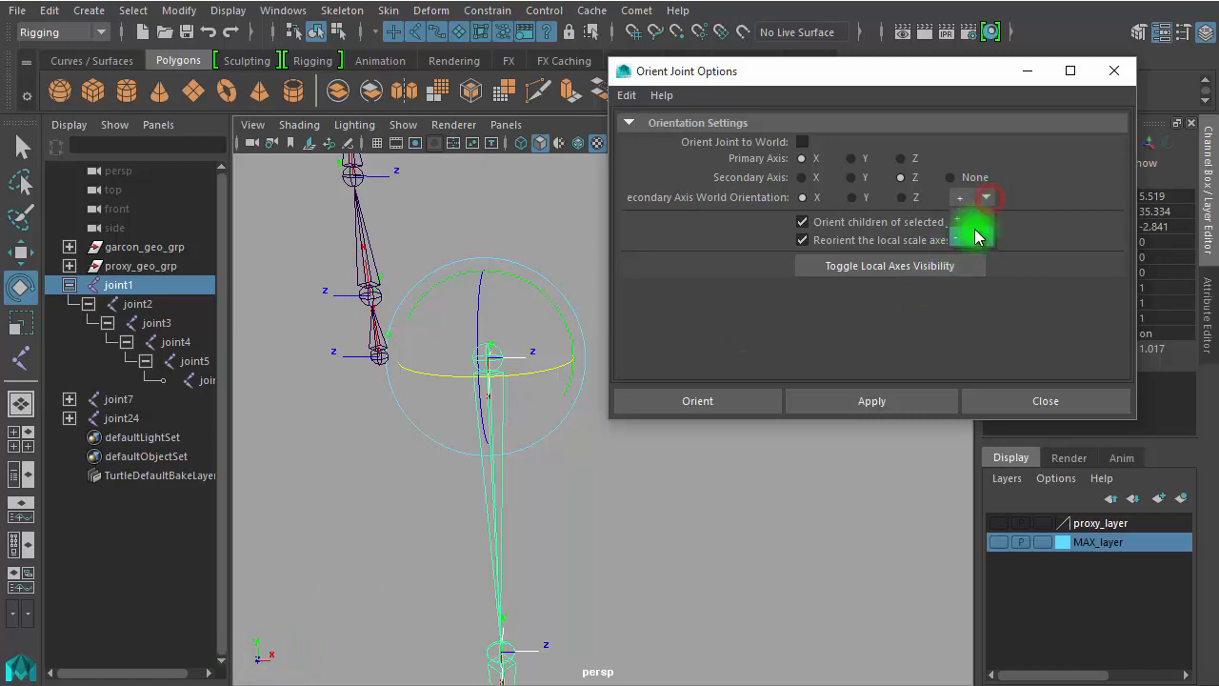
click(980, 237)
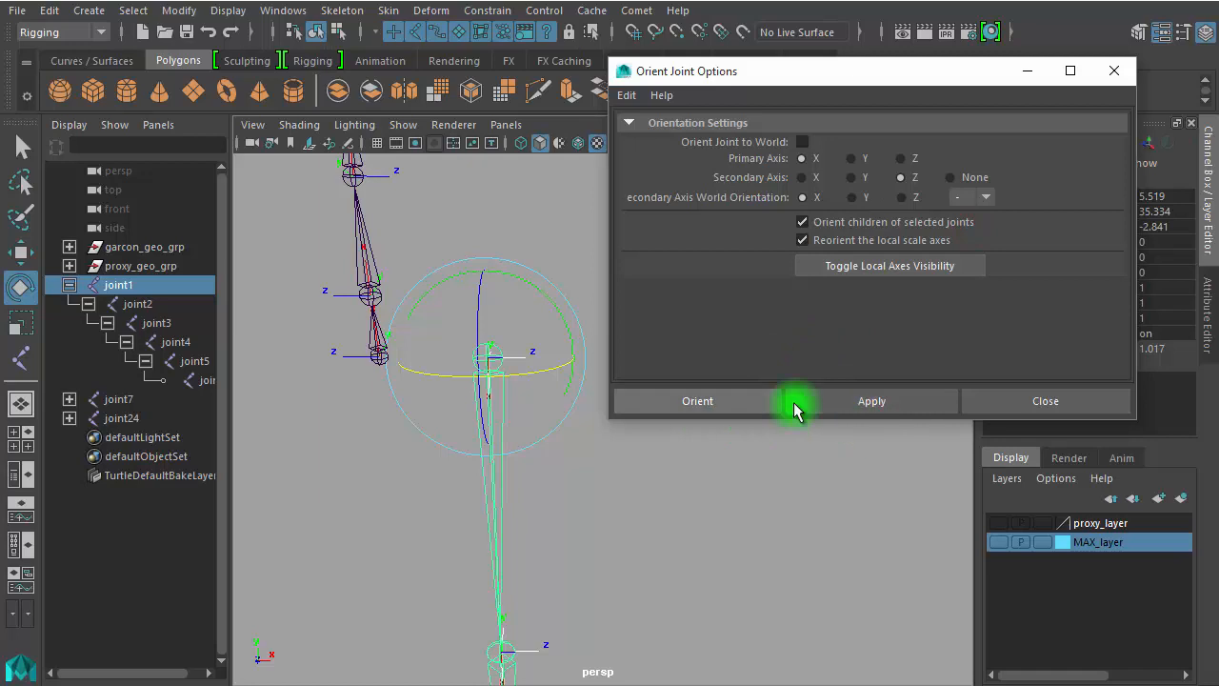
click(855, 402)
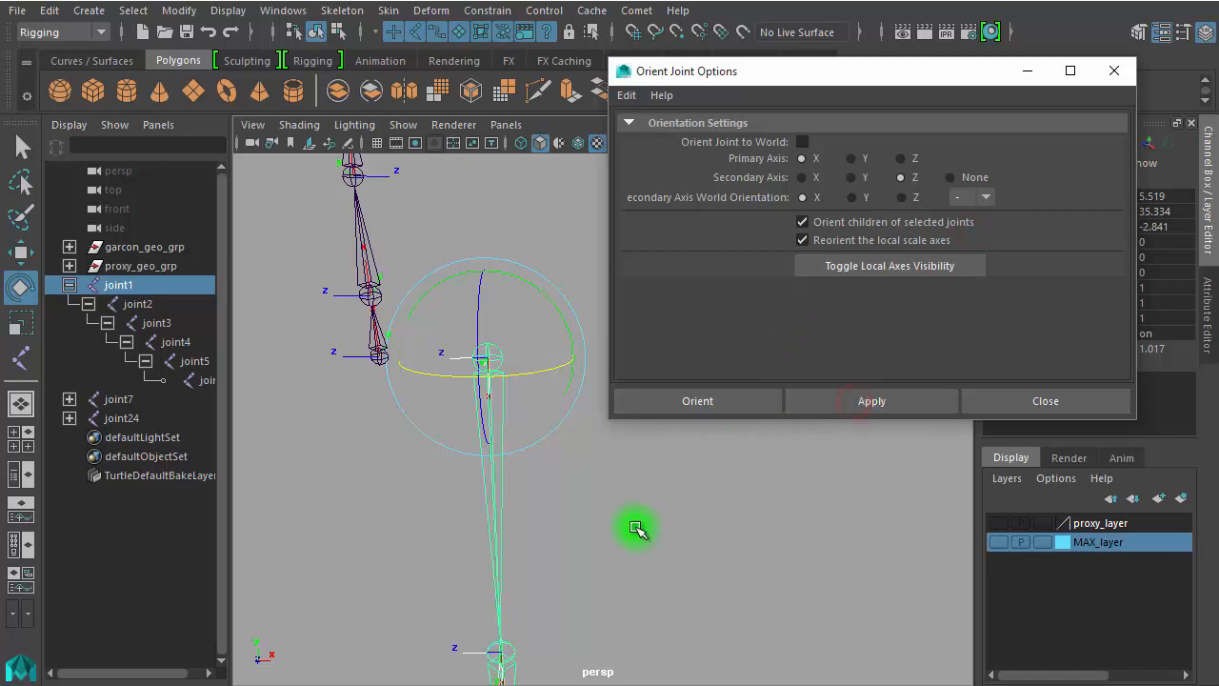
Step: Examine the direction of the reoriented local rotation axes from the hip down to the foot and toe joints
click(656, 573)
alt+right_drag(673, 569, 340, 508)
alt+middle_drag(429, 526, 385, 456)
alt+drag(498, 574, 361, 564)
alt+right_drag(387, 563, 703, 564)
alt+middle_drag(668, 514, 689, 395)
alt+right_drag(395, 465, 586, 476)
alt+drag(463, 528, 471, 522)
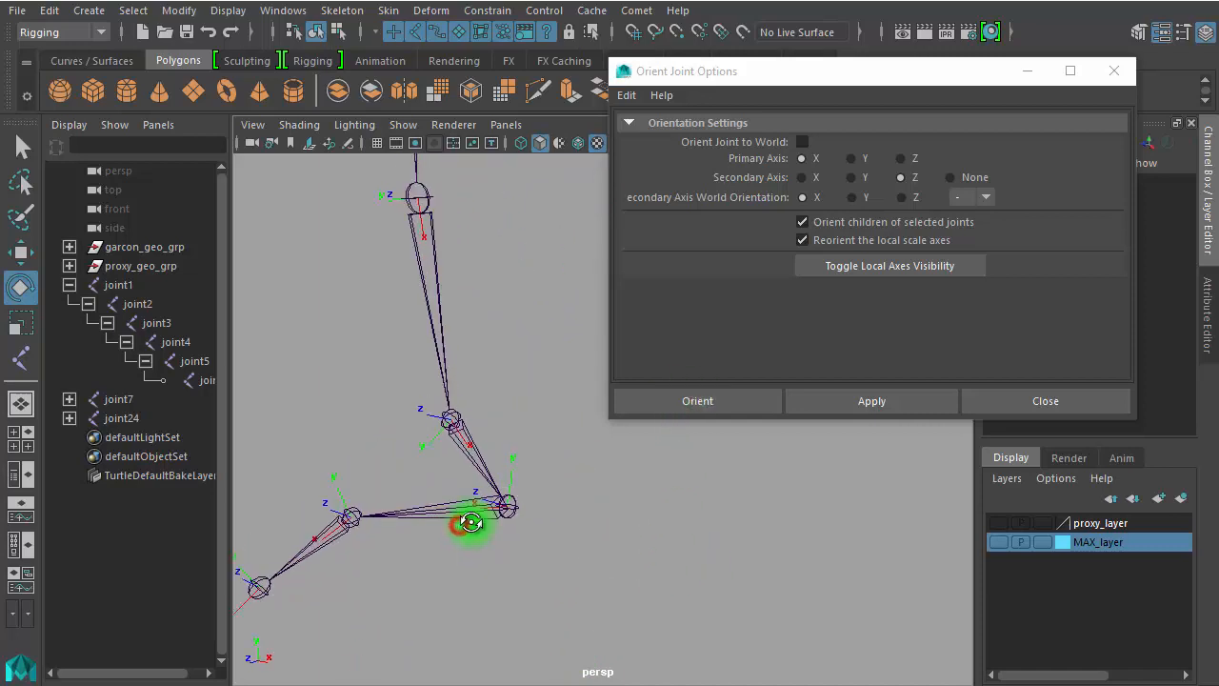
click(265, 600)
click(552, 638)
alt+drag(473, 591, 626, 588)
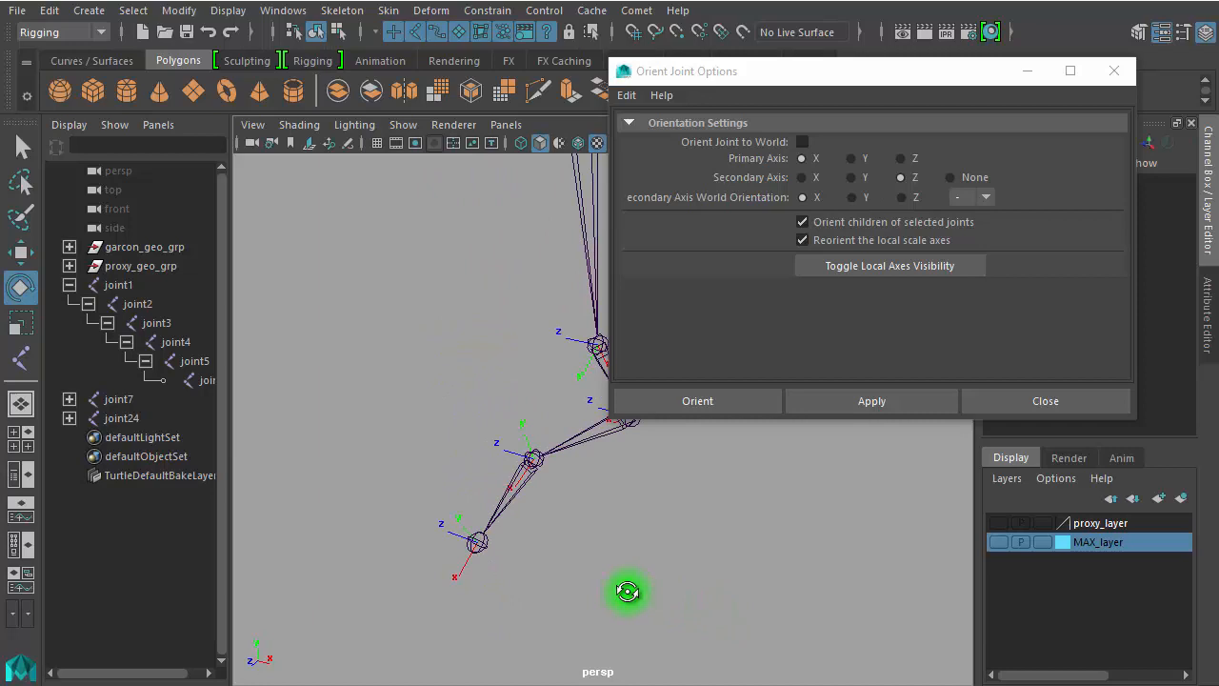
Step: Show the attributes of the leg's end joint joint6 and set its Joint Orient Z to 0
click(477, 561)
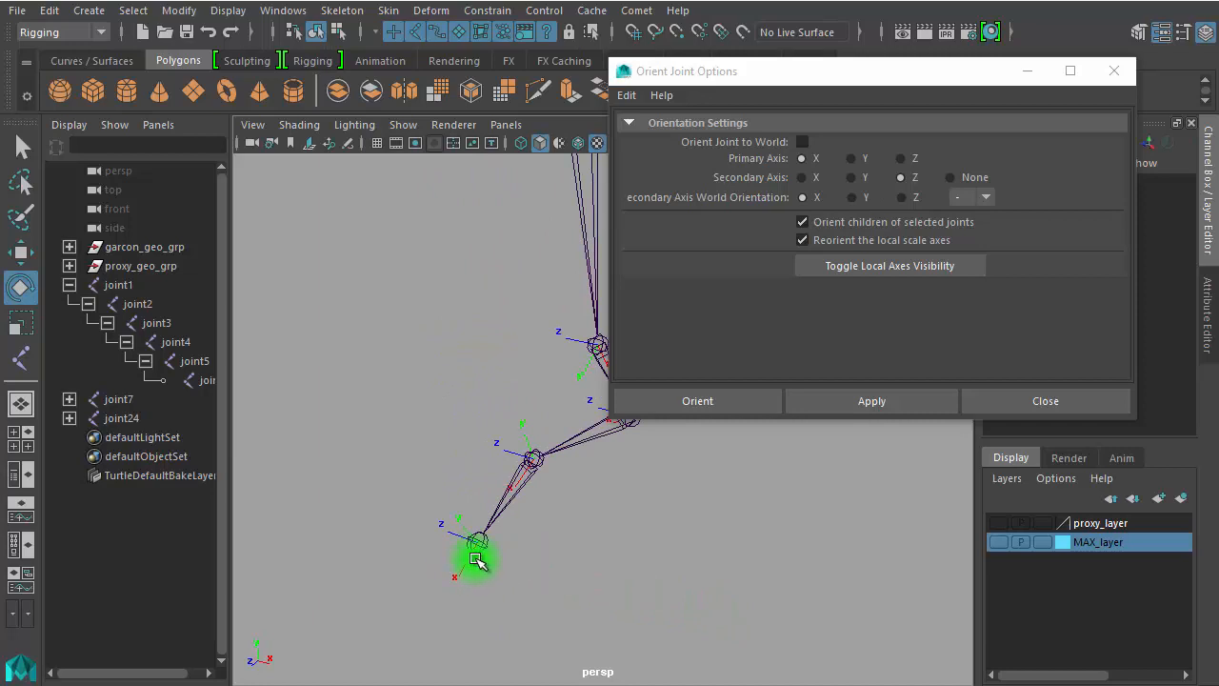
click(483, 548)
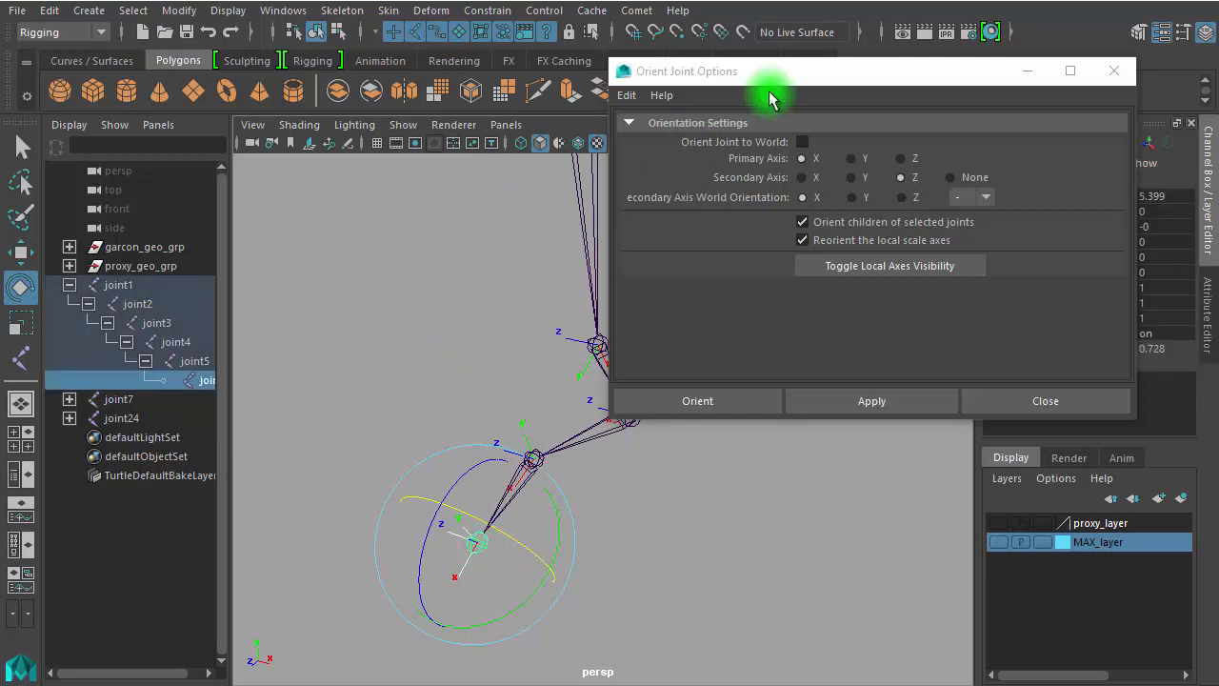
drag(837, 80, 579, 68)
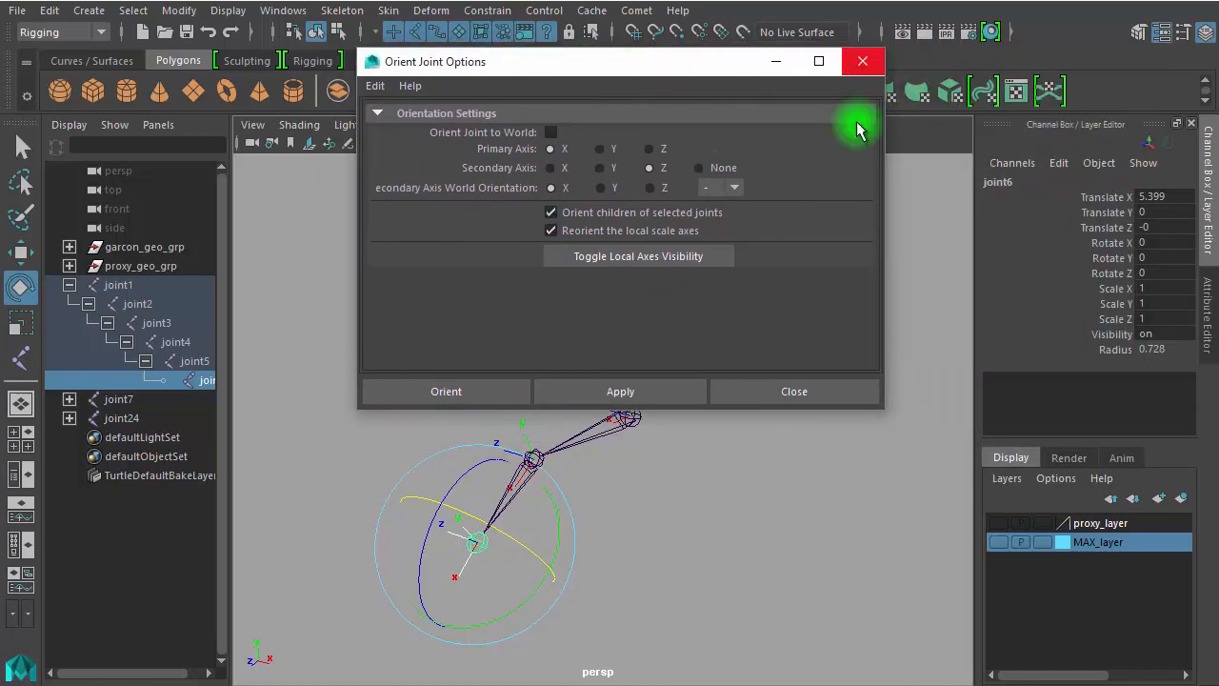
click(830, 597)
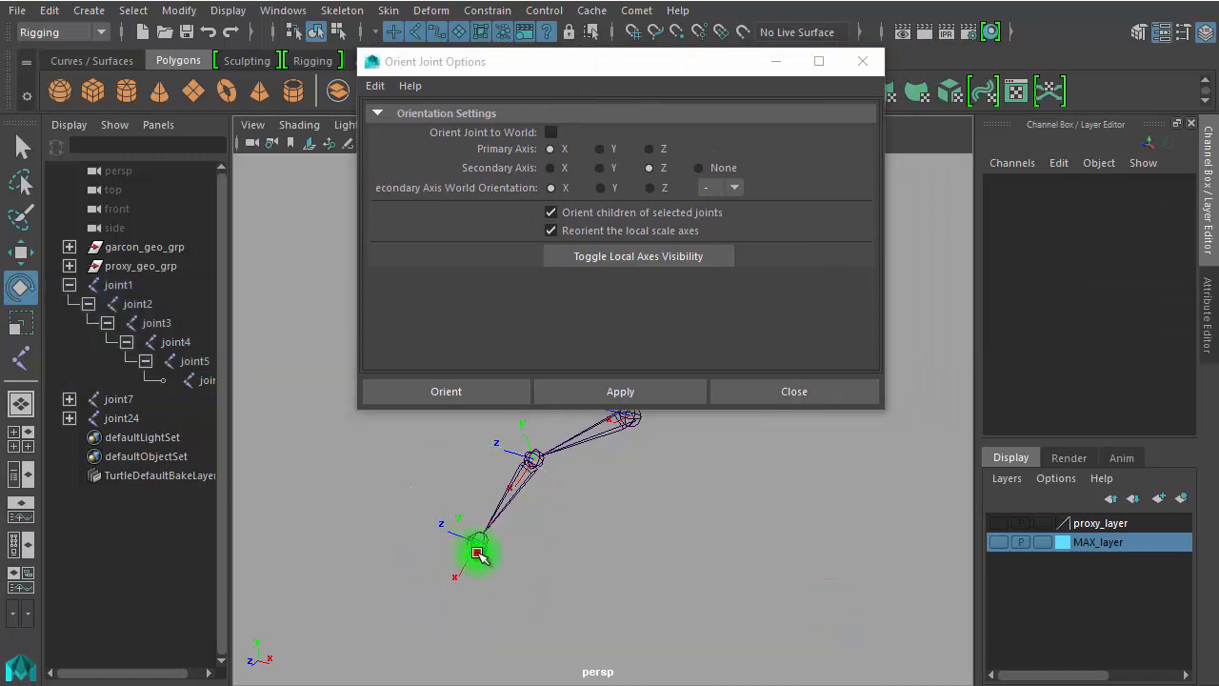
click(479, 555)
key(ctrl+a)
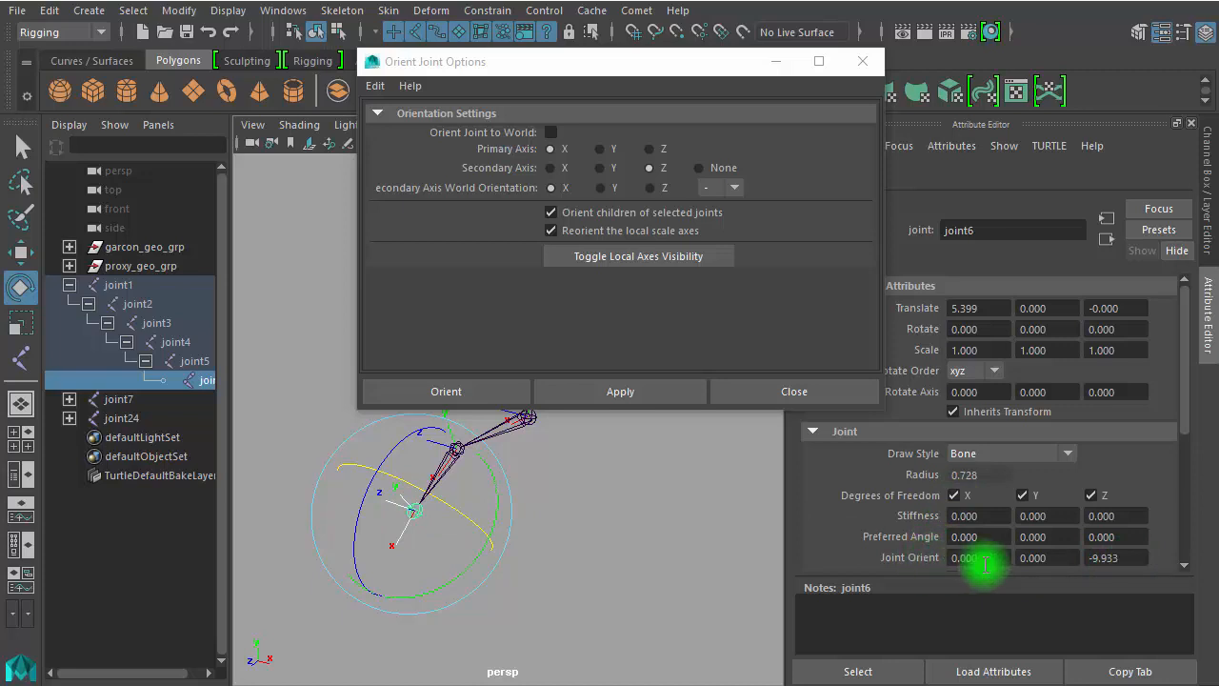
click(1135, 559)
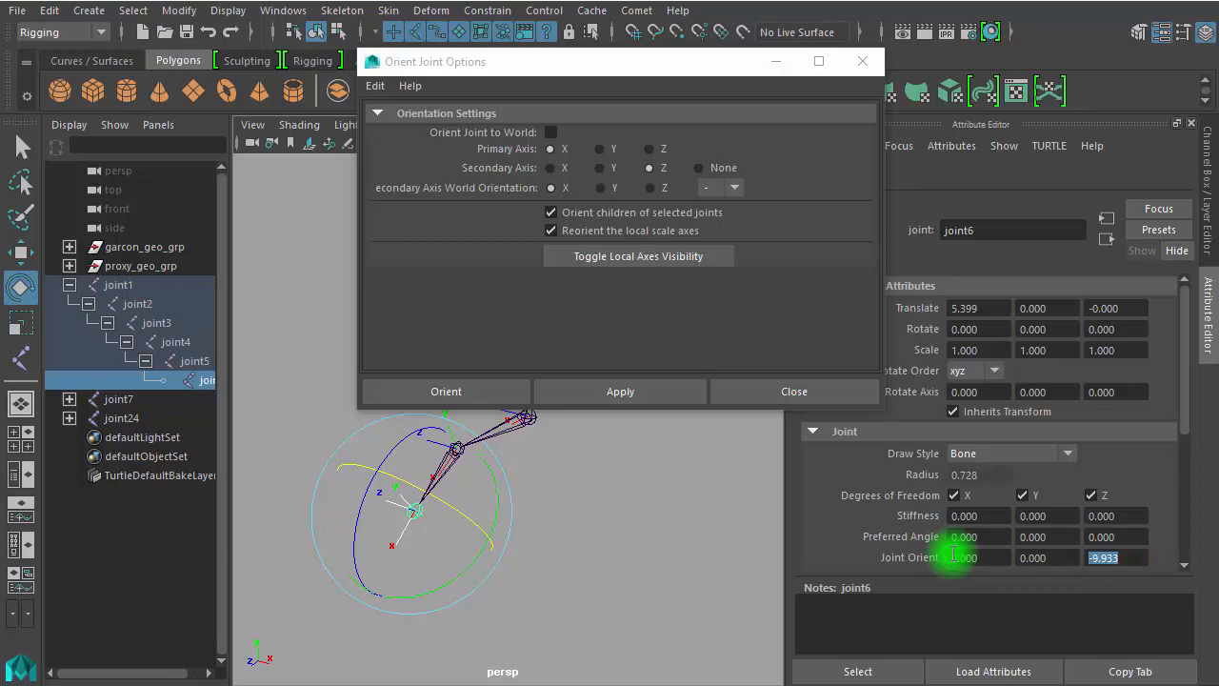
click(558, 542)
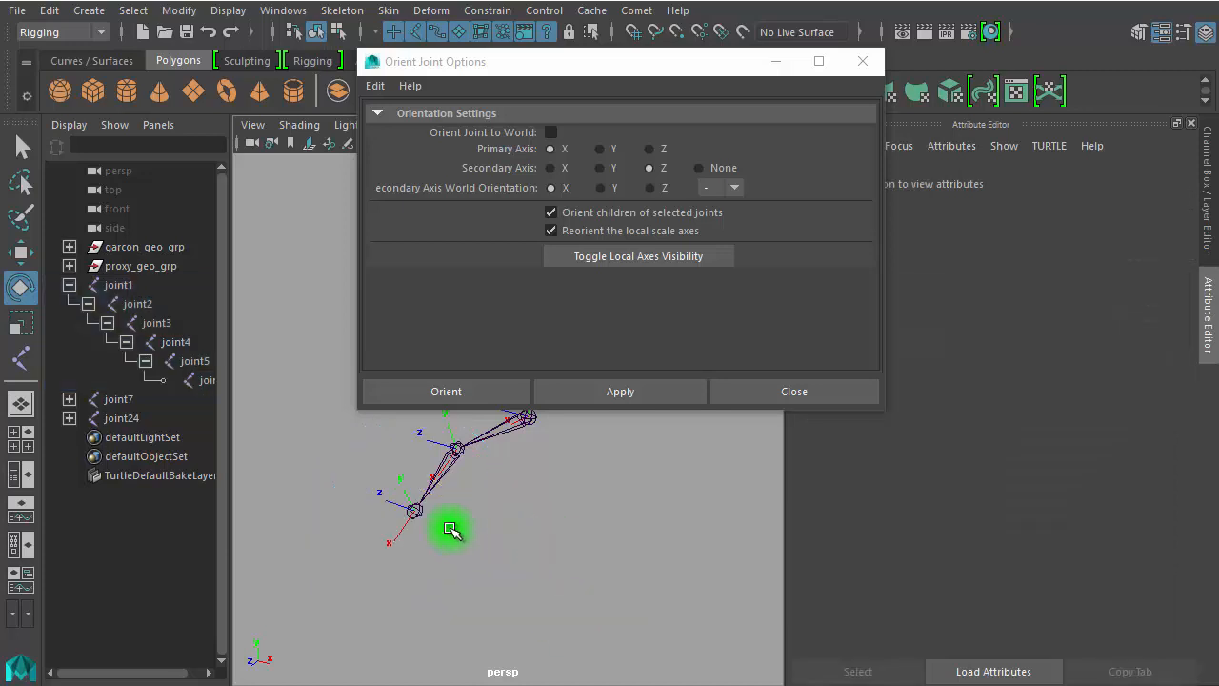
Step: Select joint6 again and apply Orient Joint to World to it
click(418, 515)
click(552, 132)
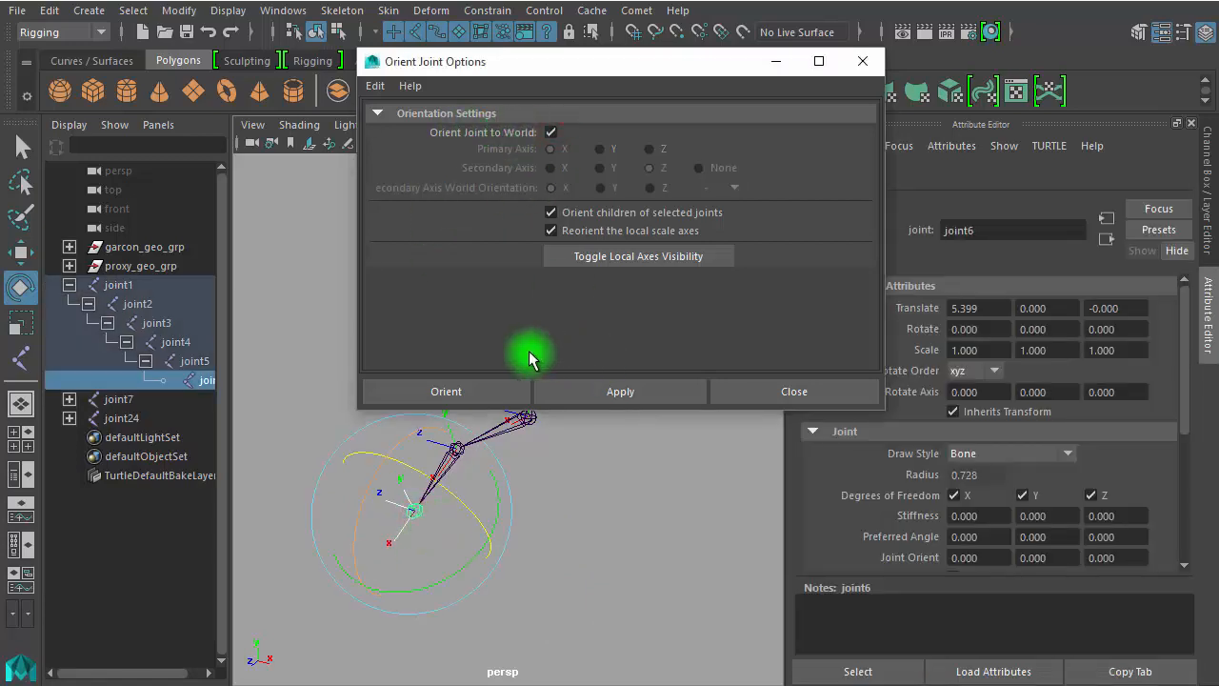
click(574, 388)
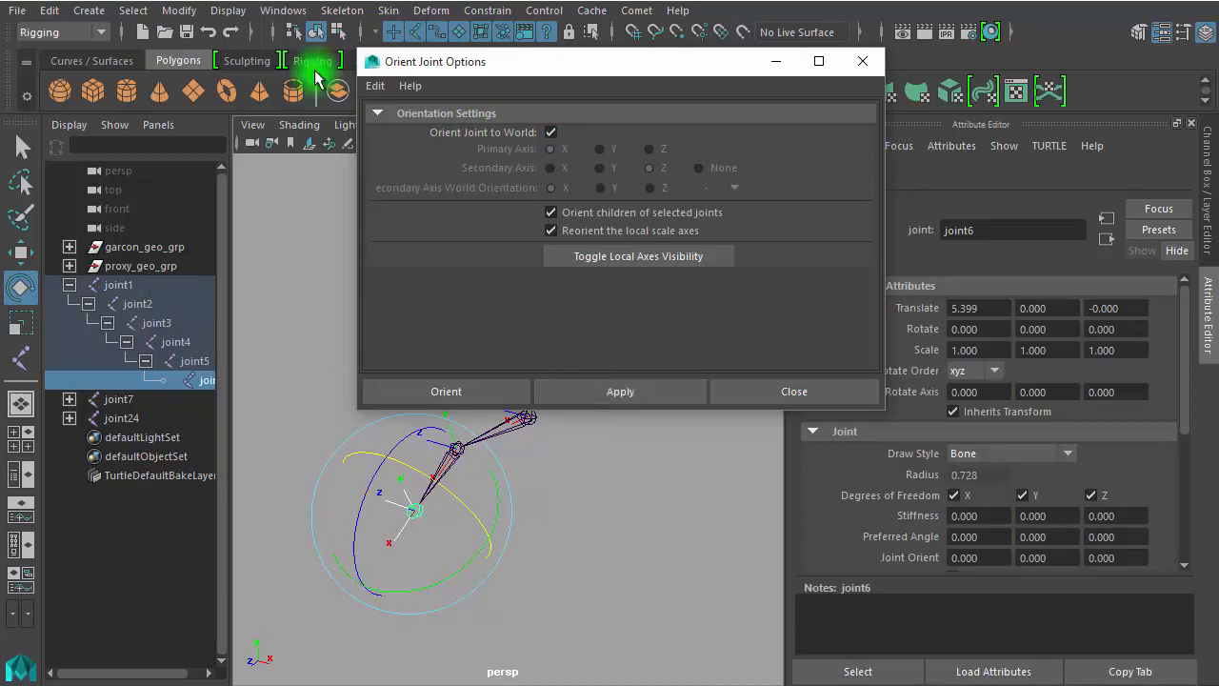
drag(517, 61, 998, 96)
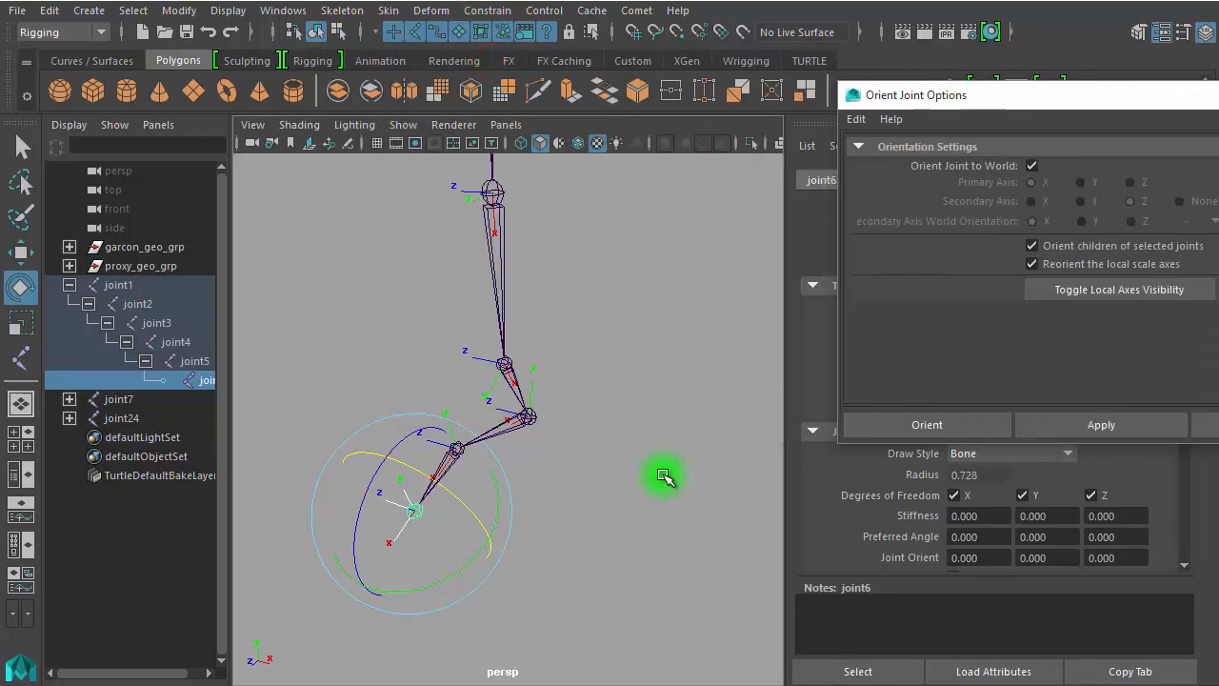
Step: Check the end joint's axes against its parent joint5 and examine the axes of the whole leg chain
click(664, 476)
click(413, 518)
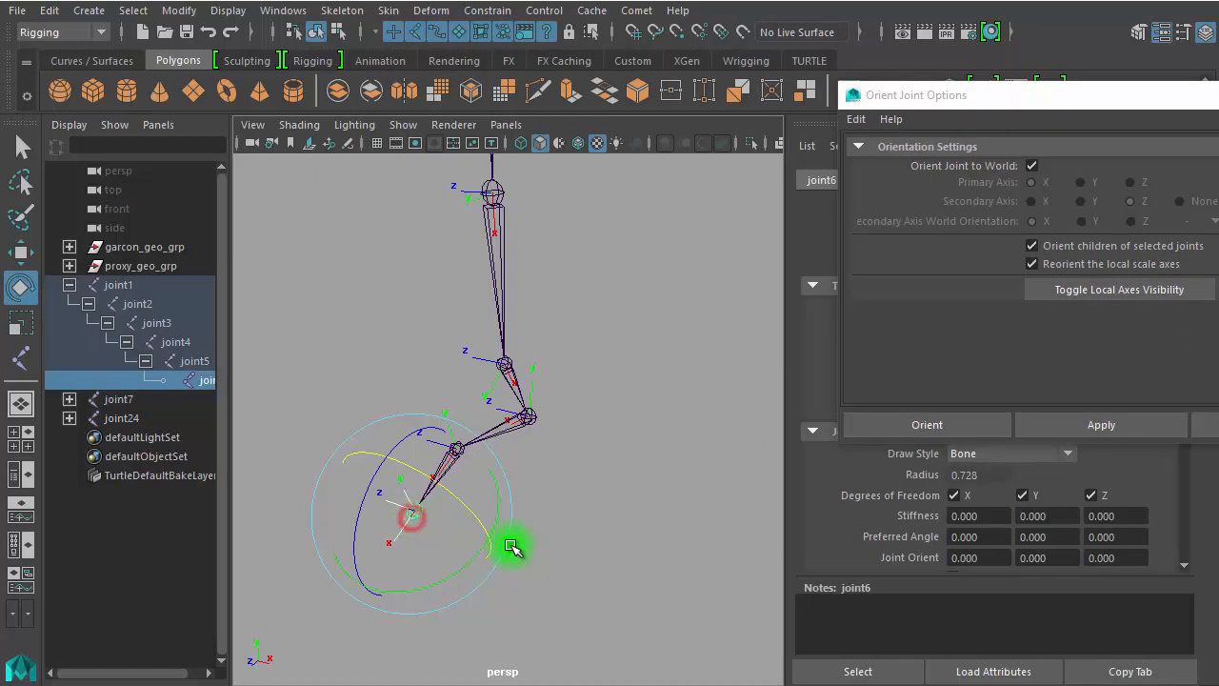
click(578, 554)
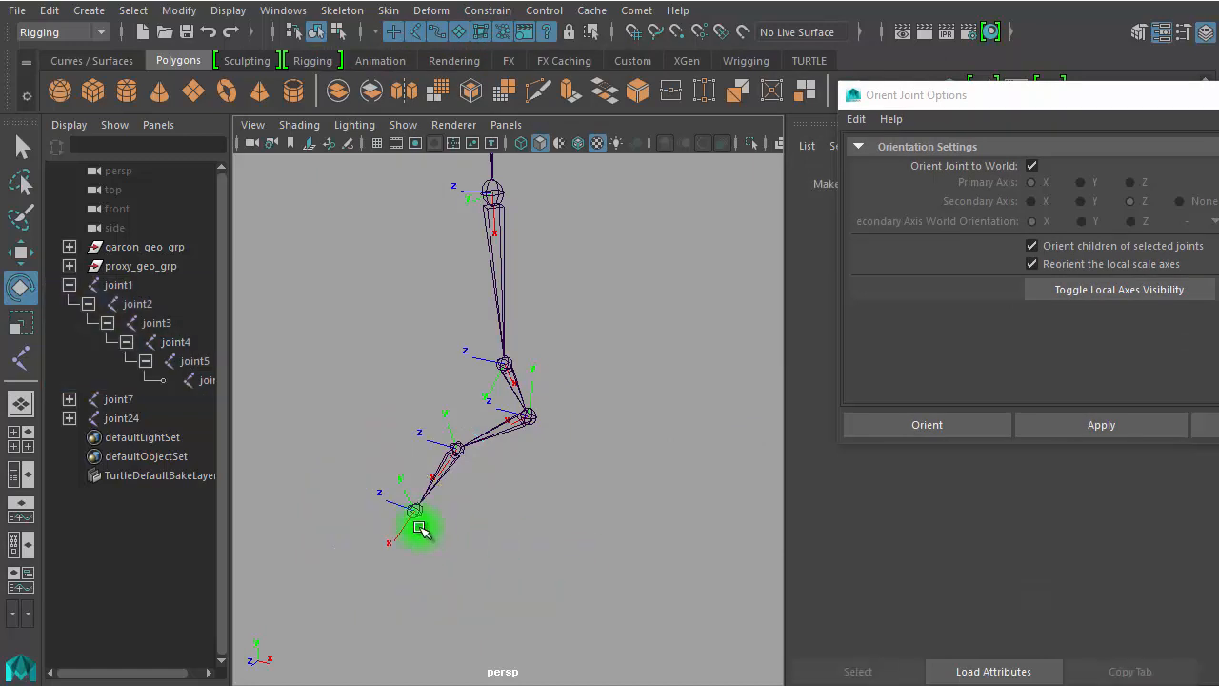
click(456, 448)
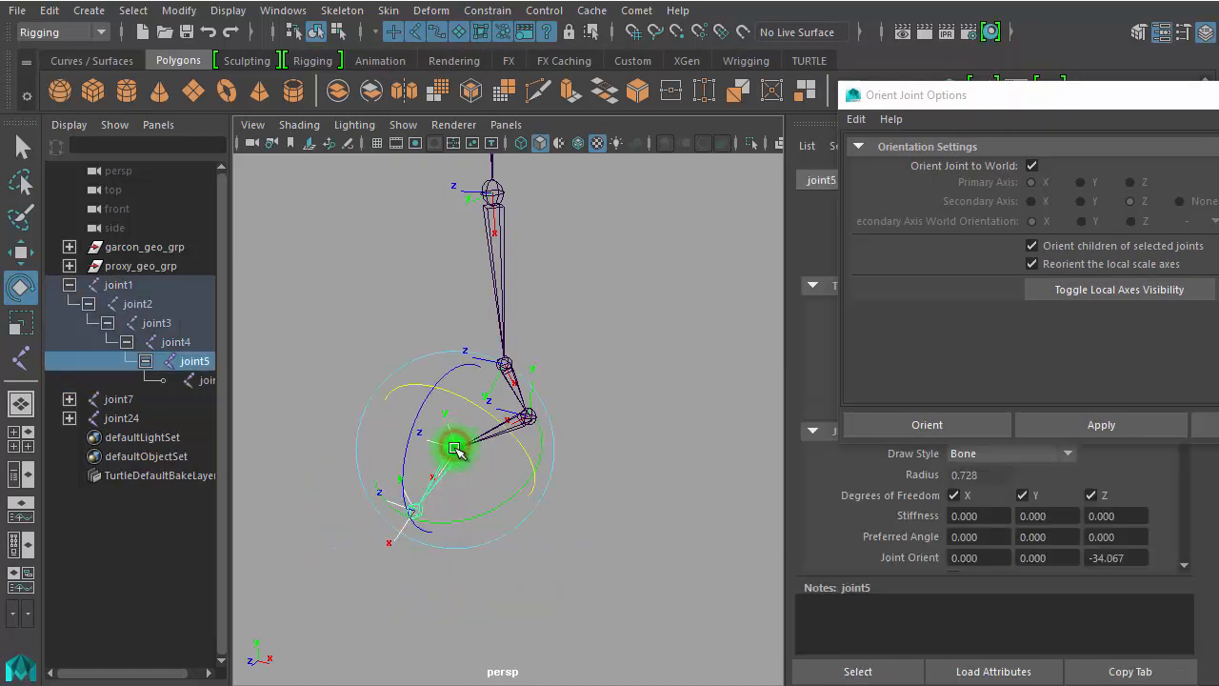
click(621, 522)
alt+right_drag(596, 452, 348, 386)
alt+middle_drag(522, 379, 524, 433)
alt+drag(572, 397, 634, 379)
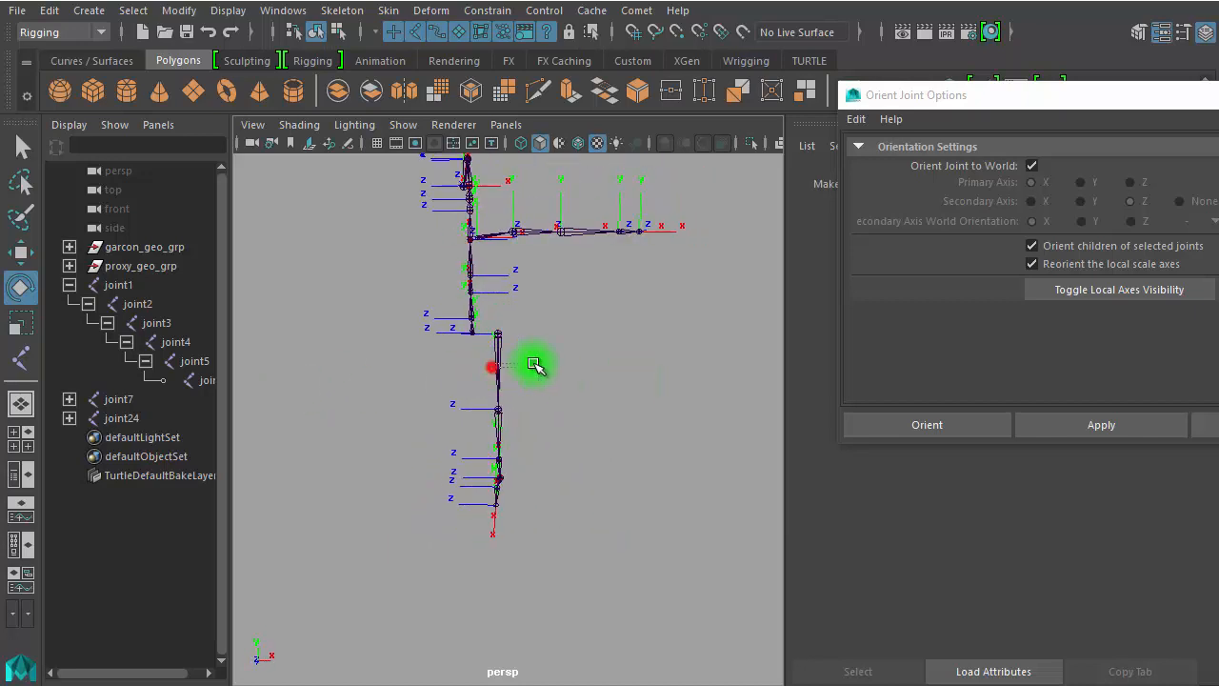
Step: Select the whole leg hierarchy from joint1, toggle off its local axes display and clear the selection
click(504, 362)
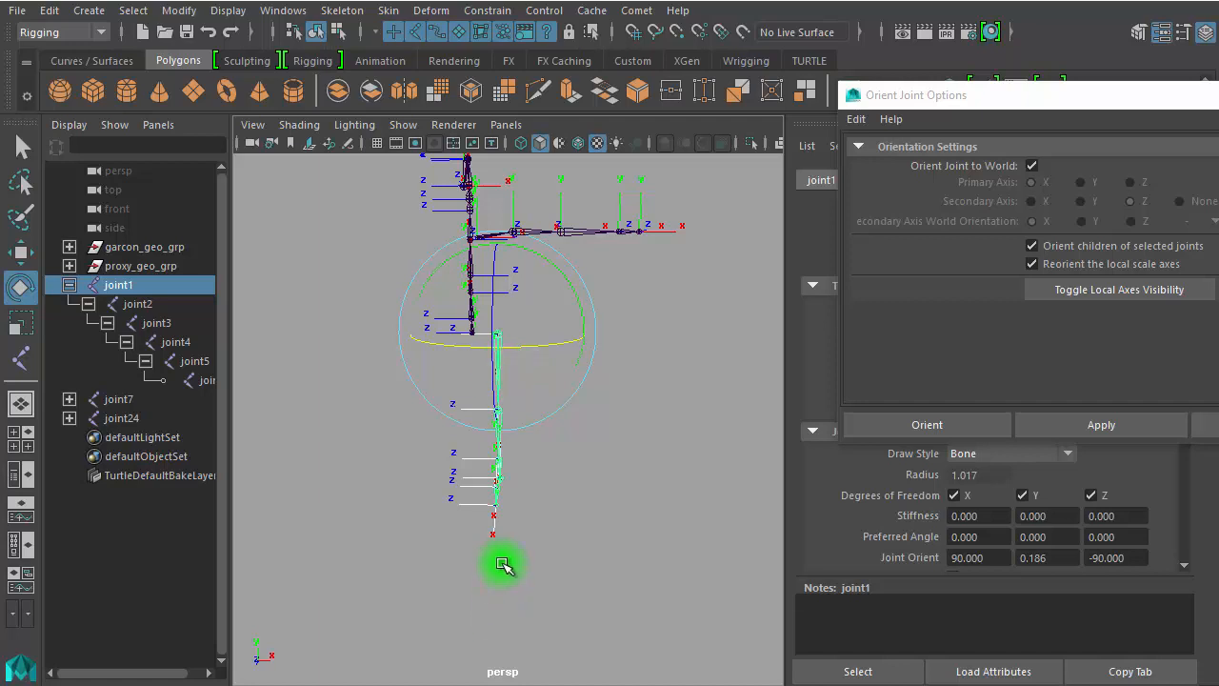
right_click(655, 345)
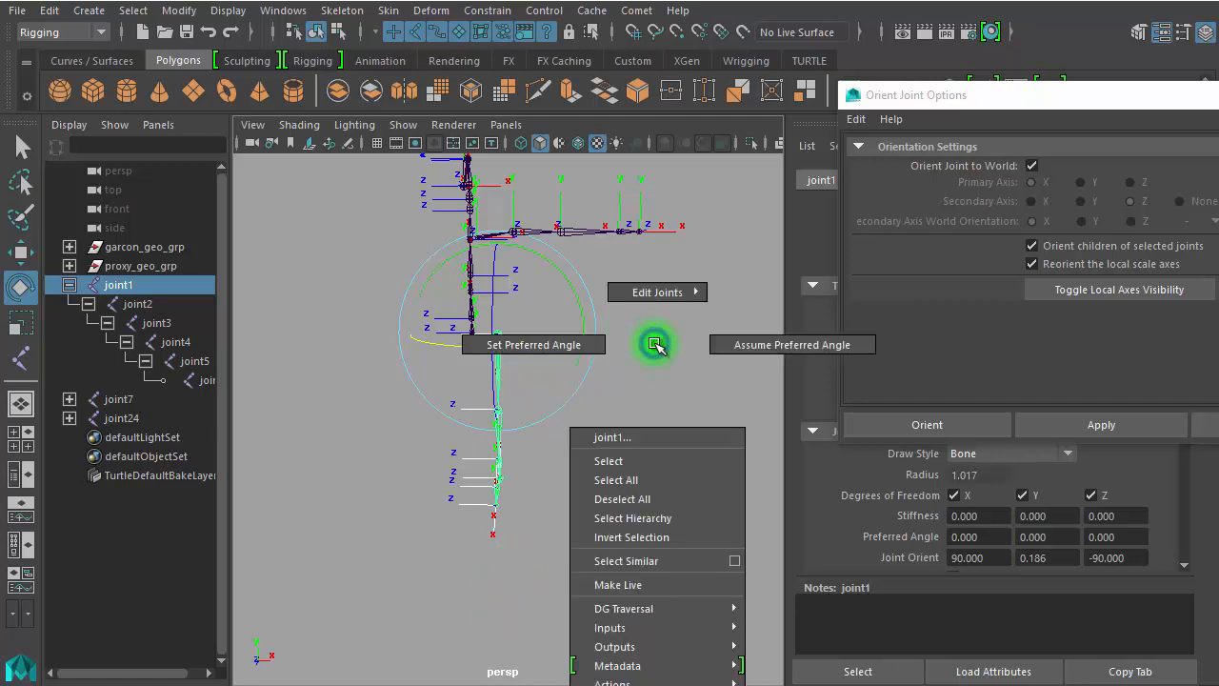
right_drag(658, 354, 650, 518)
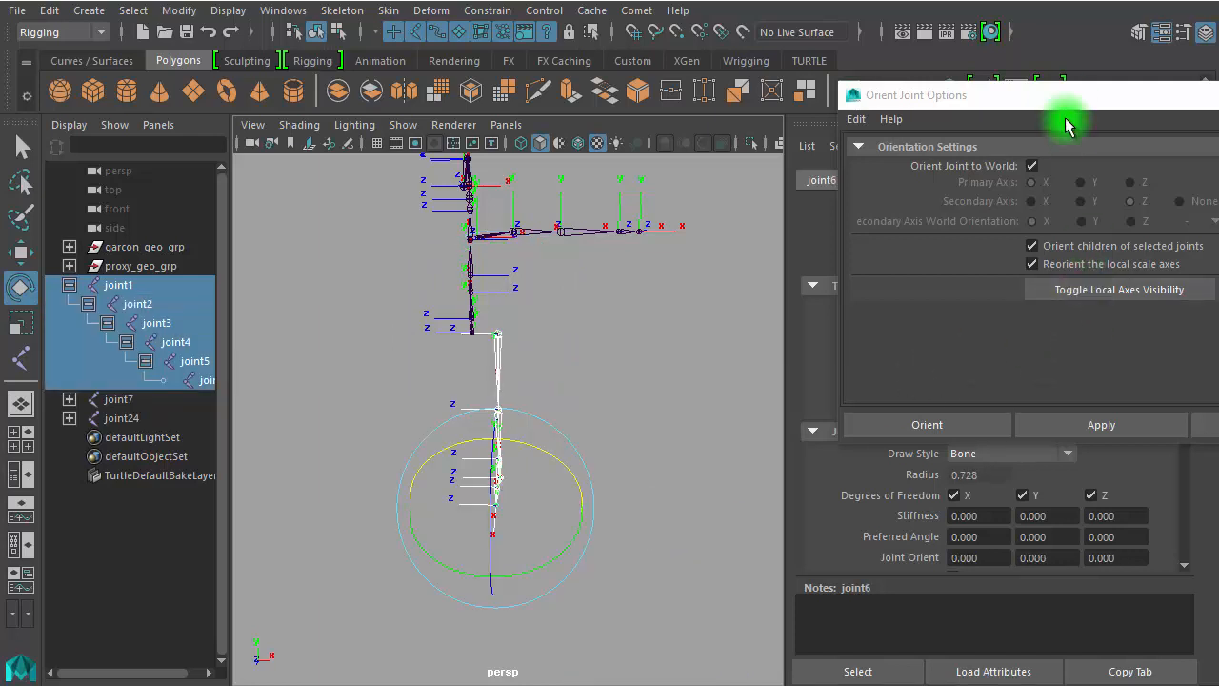
drag(1074, 93, 880, 51)
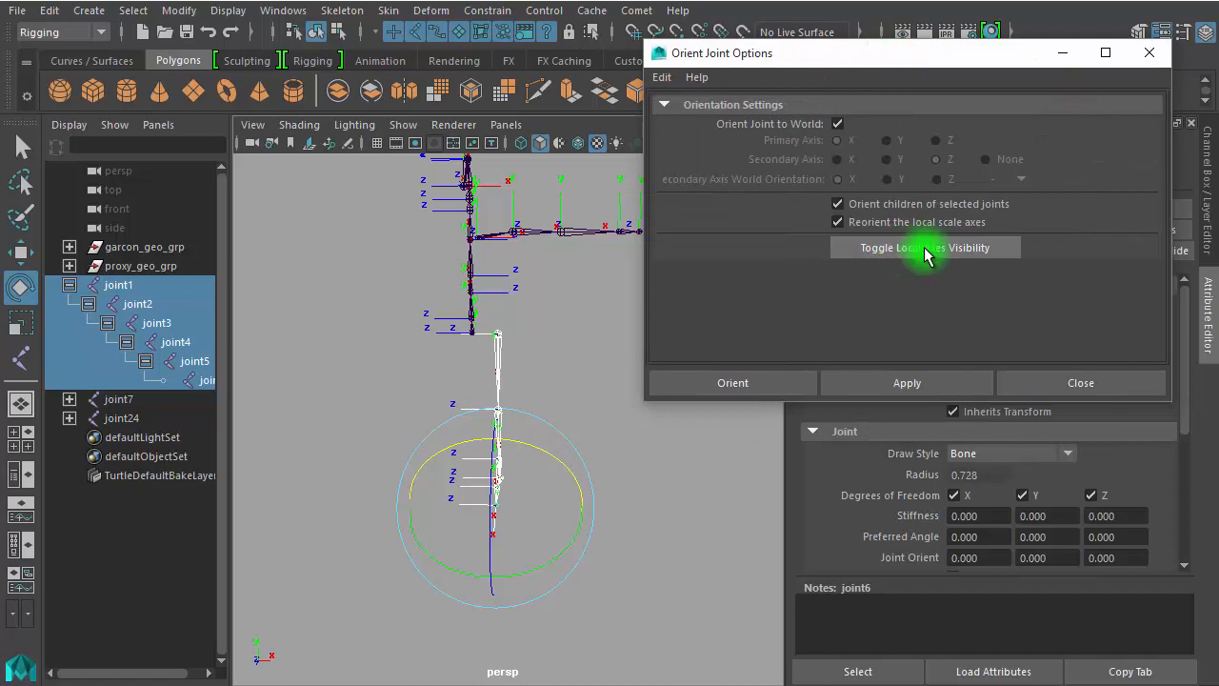
click(699, 552)
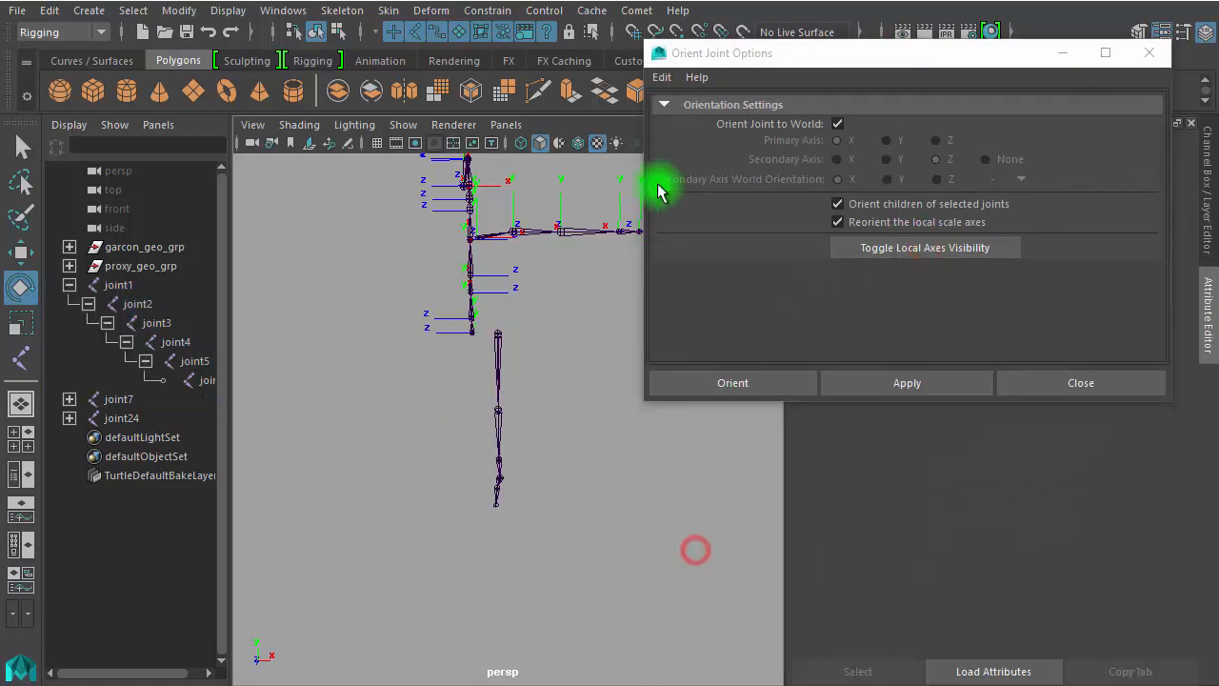
Step: Try rotating a mid-spine joint of the joint7 chain to test its axes, and undo the rotation
drag(750, 61, 731, 490)
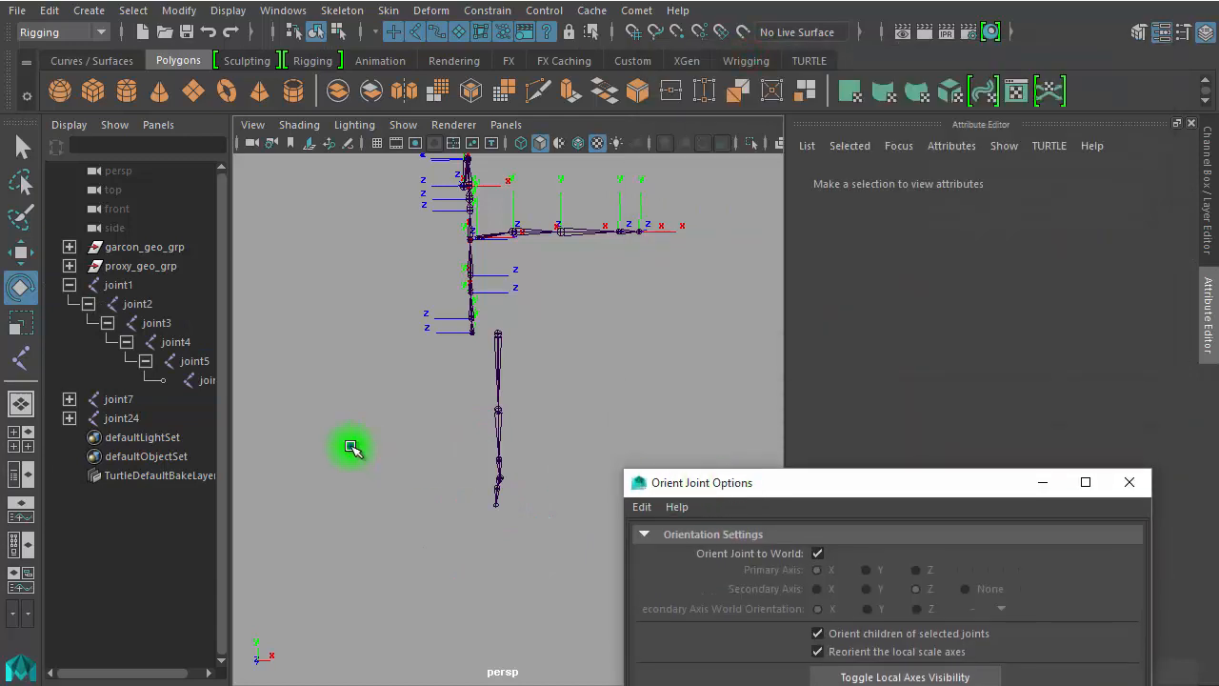
alt+right_drag(352, 447, 564, 449)
alt+middle_drag(634, 407, 644, 490)
alt+middle_drag(618, 330, 657, 569)
alt+right_drag(650, 384, 512, 381)
alt+drag(557, 389, 417, 388)
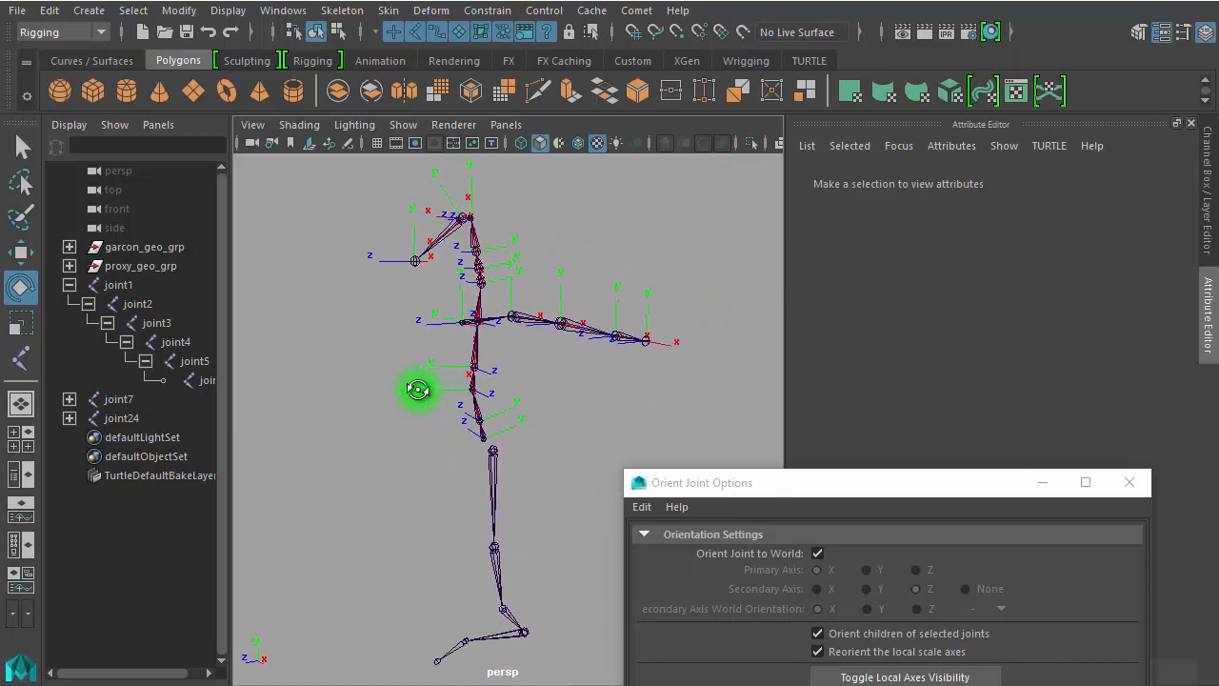
click(486, 351)
drag(431, 296, 529, 307)
key(ctrl+z)
key(ctrl+z)
Step: Show the channel values of spine joint joint10, test its rotation including about Z, undo each rotation and clear the selection
click(1204, 209)
drag(502, 291, 550, 346)
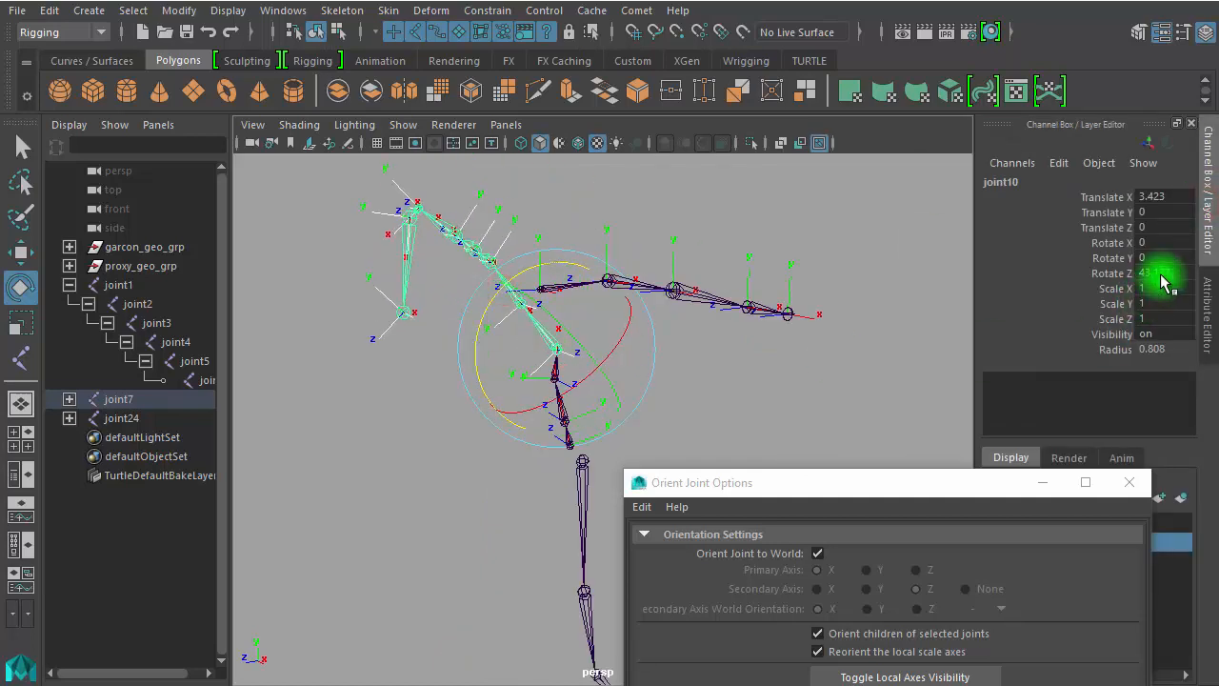
key(ctrl+z)
drag(483, 326, 622, 305)
key(ctrl+z)
alt+drag(671, 372, 824, 362)
alt+middle_drag(824, 362, 832, 332)
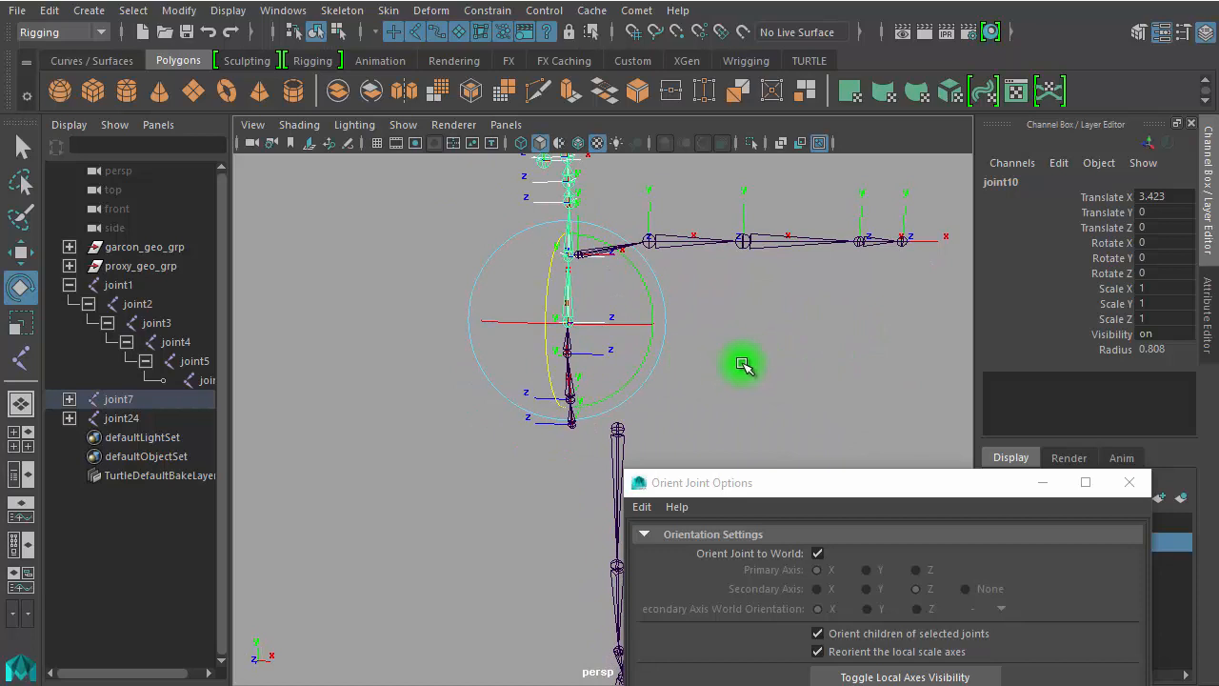
click(759, 365)
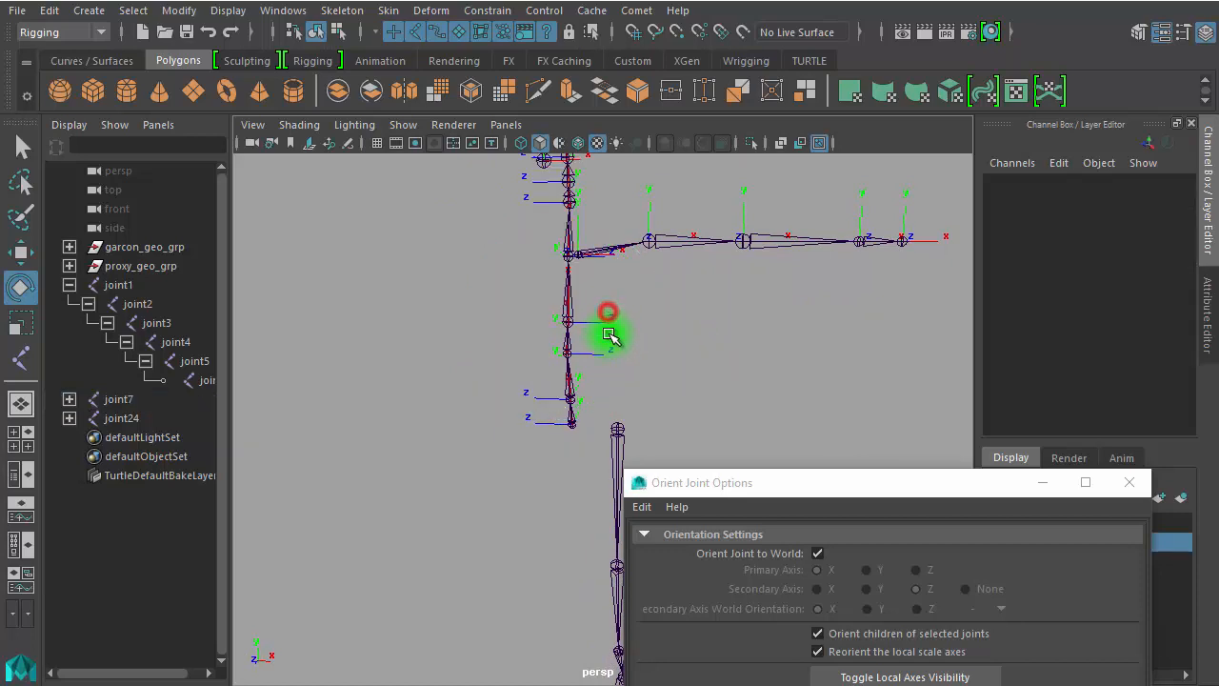
alt+right_drag(794, 366, 623, 352)
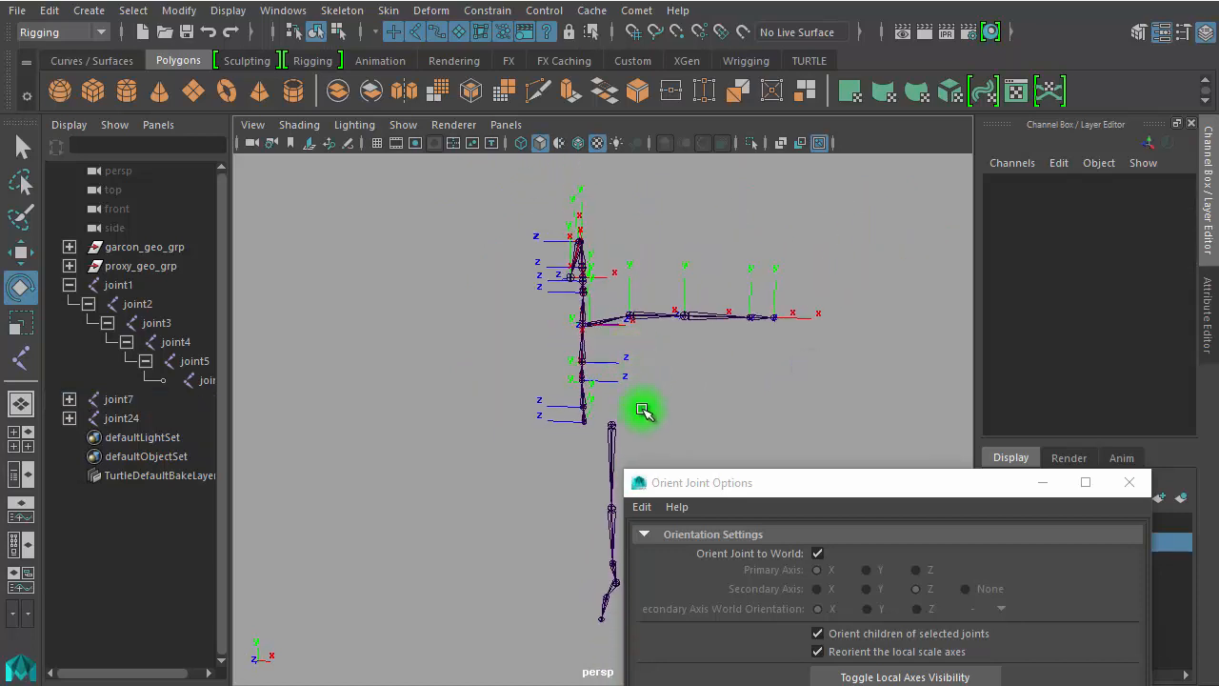
Step: Select the spine chain from joint7, turn off Orient Joint to World, compare the chain's axes and clear the selection
click(584, 425)
drag(837, 484, 889, 172)
click(869, 246)
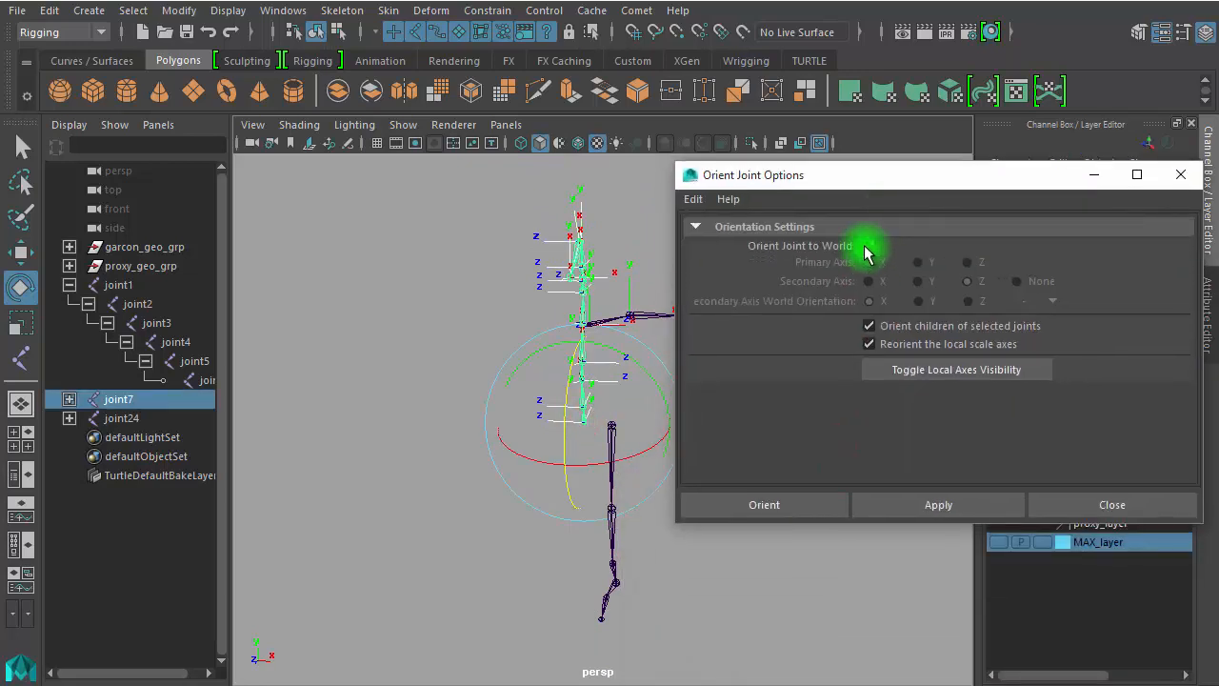
click(869, 246)
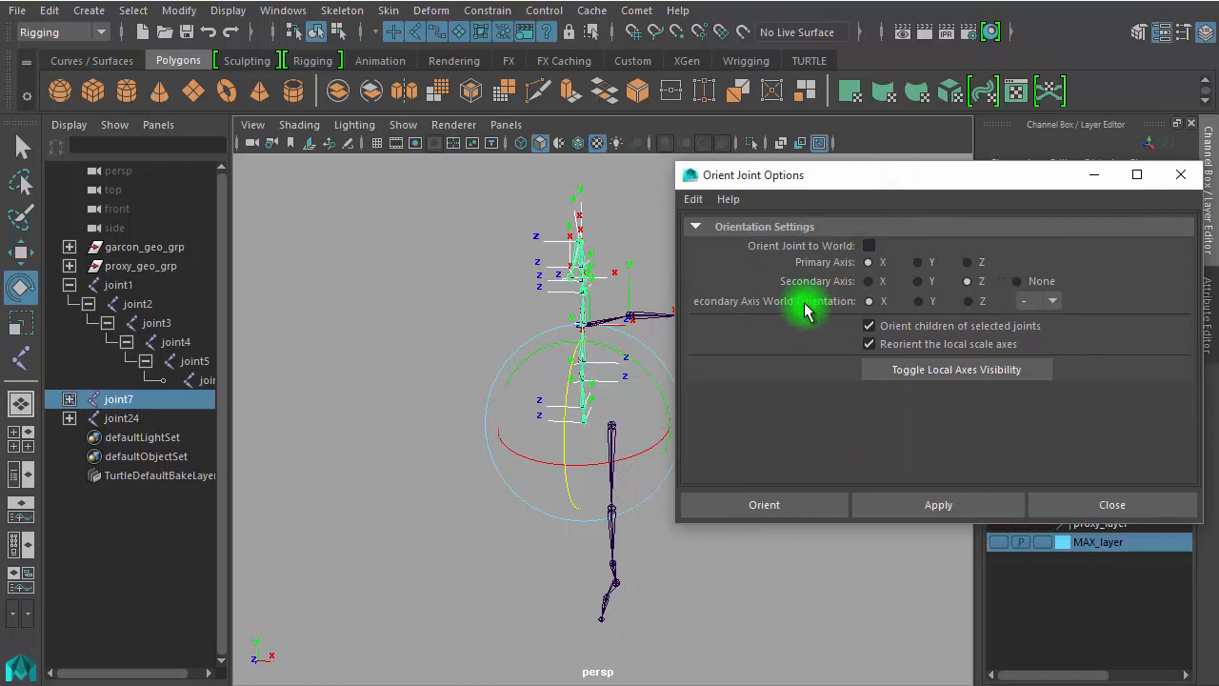
drag(573, 466, 559, 425)
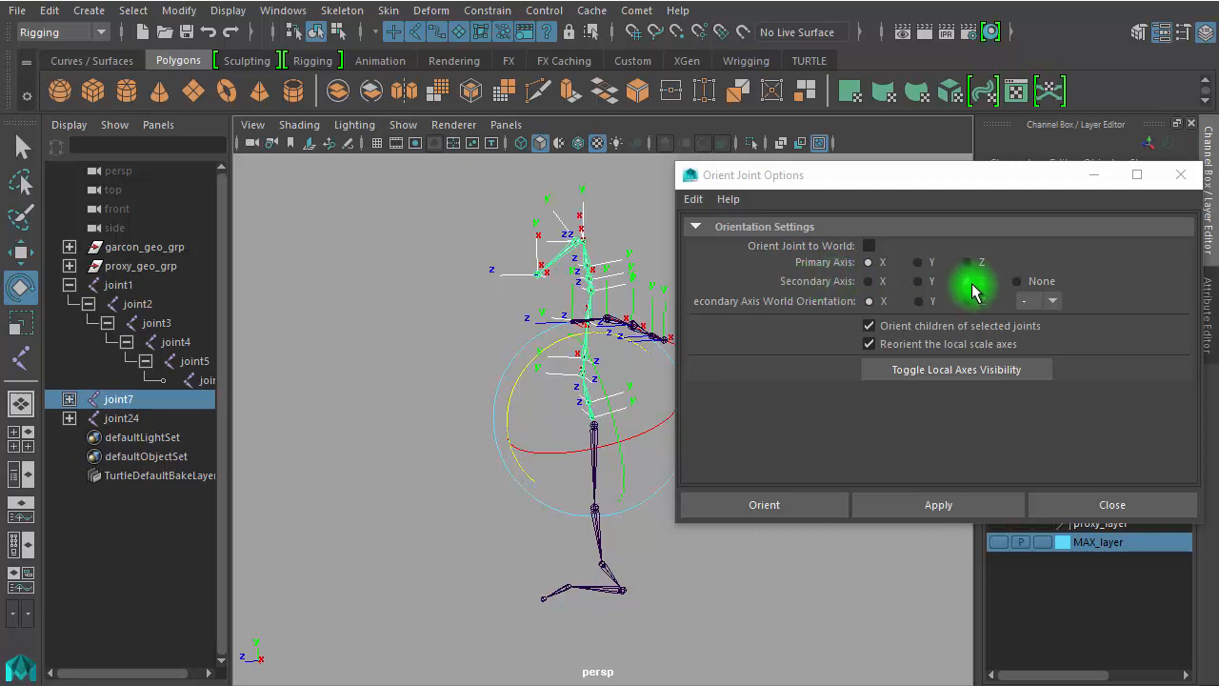
drag(527, 435, 483, 333)
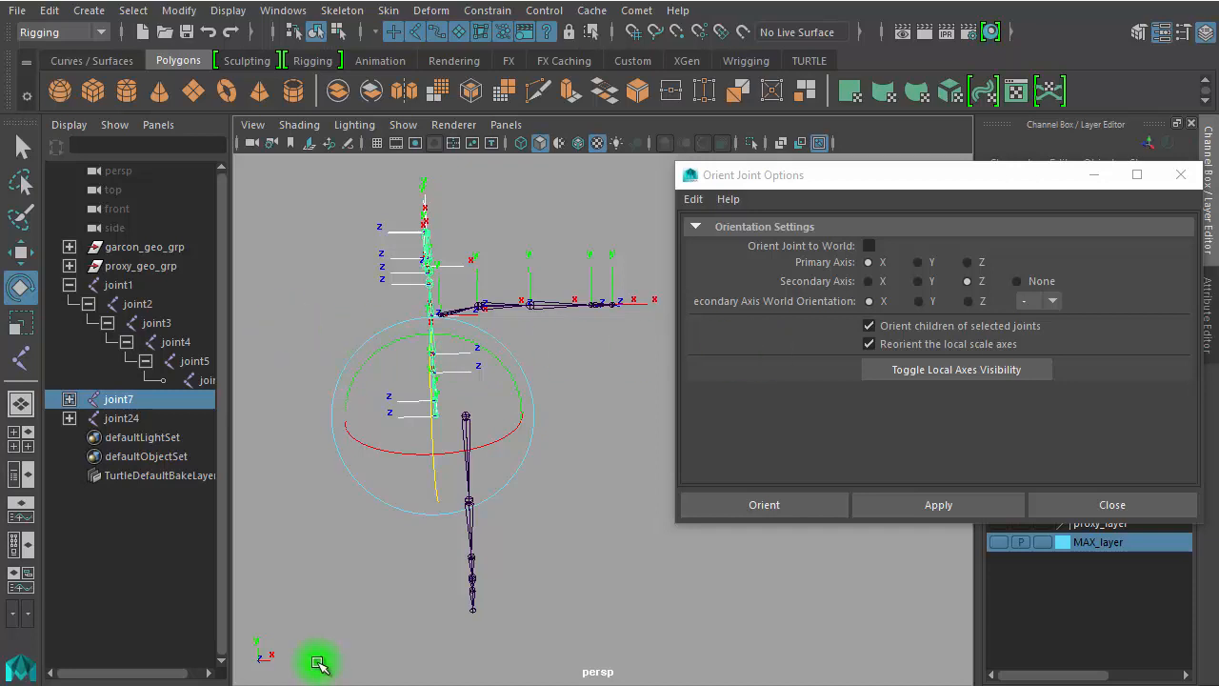
click(270, 674)
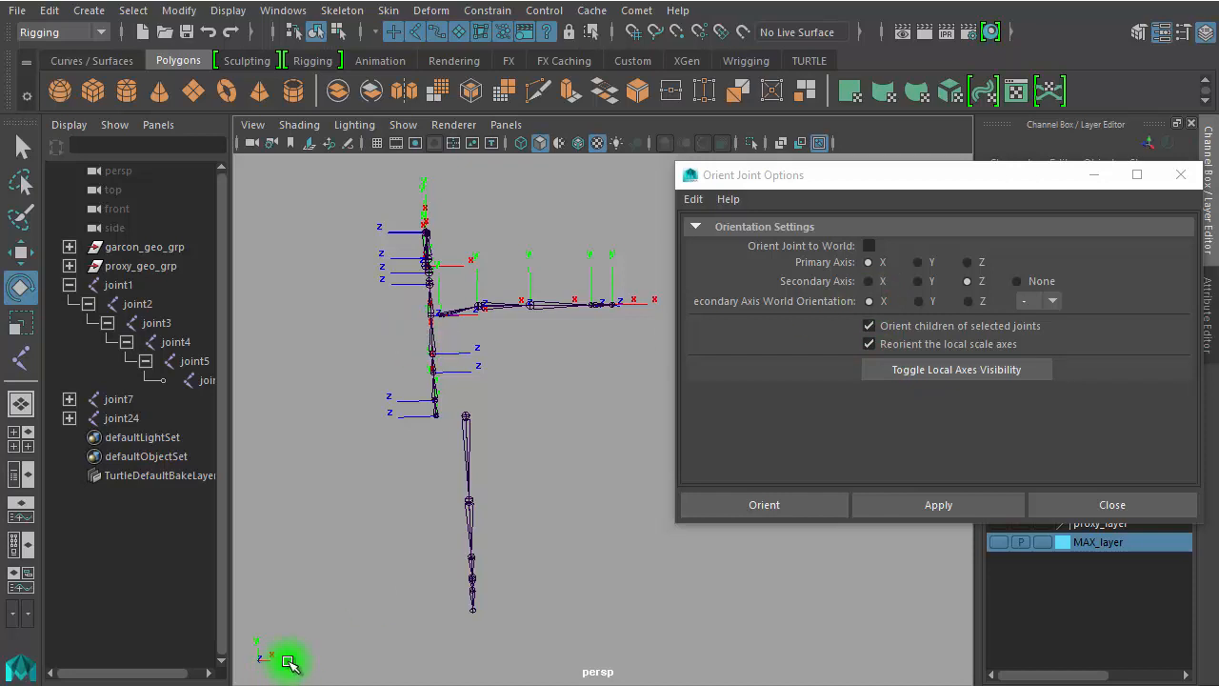
Step: Set the Secondary Axis World Orientation sign to + and apply Orient Joint to the whole spine chain from joint7
click(1052, 302)
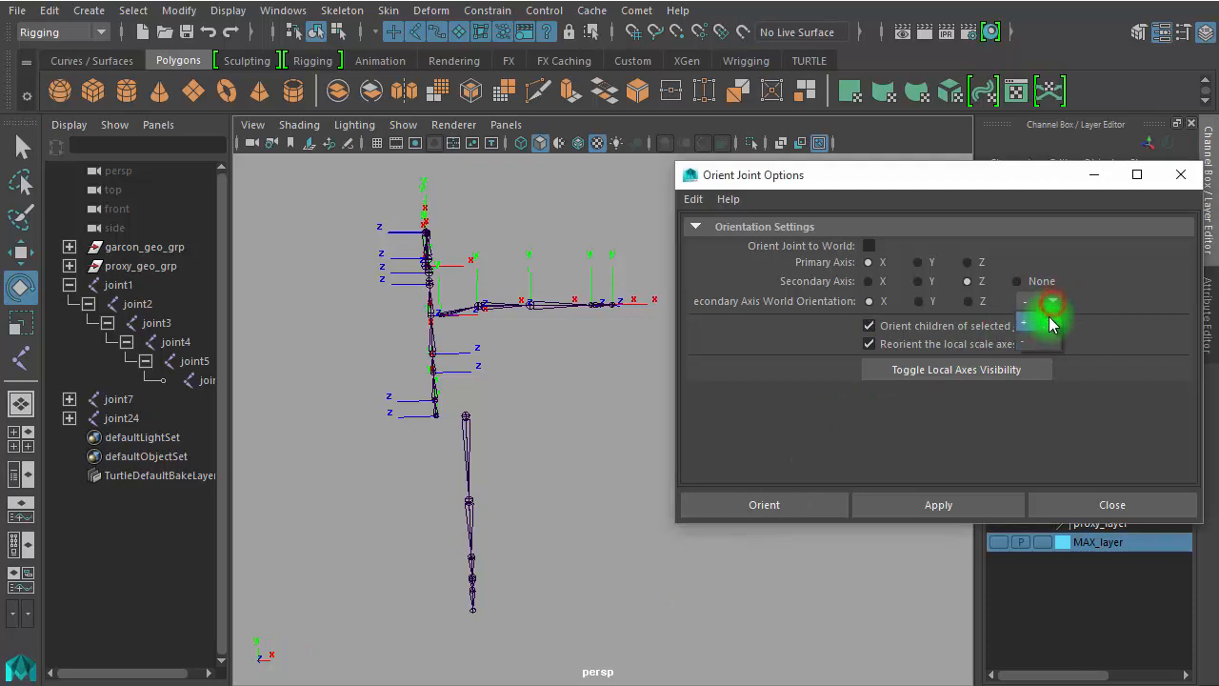
click(381, 444)
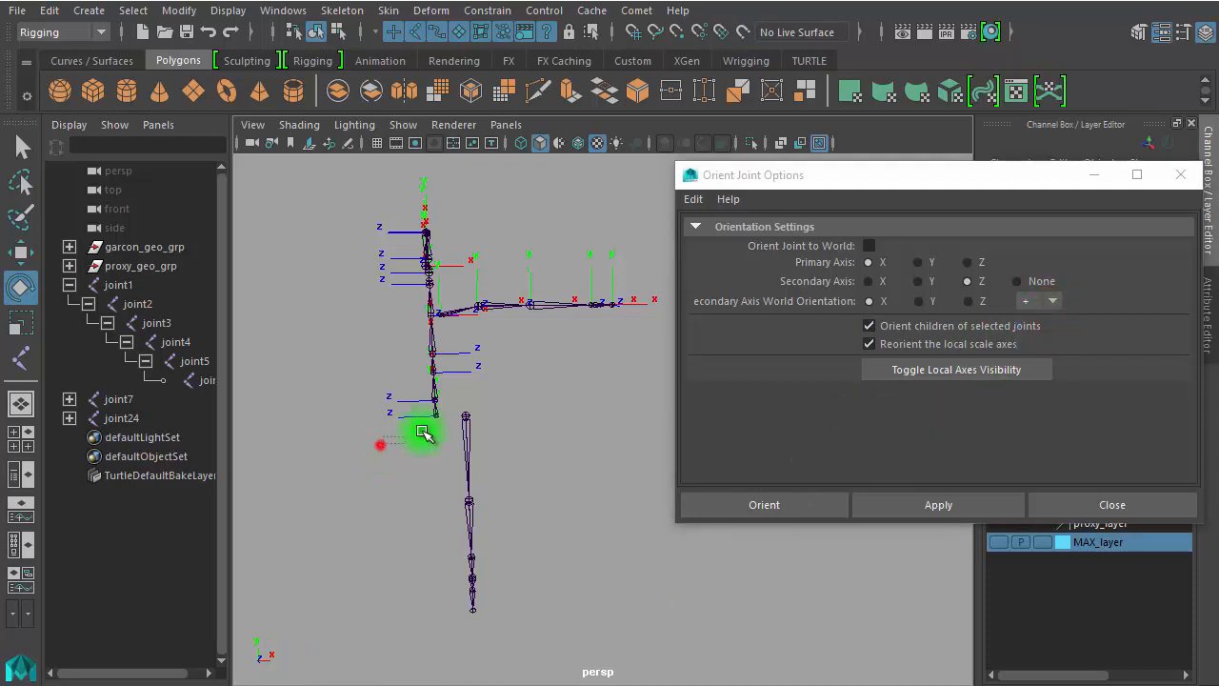
click(474, 420)
click(959, 509)
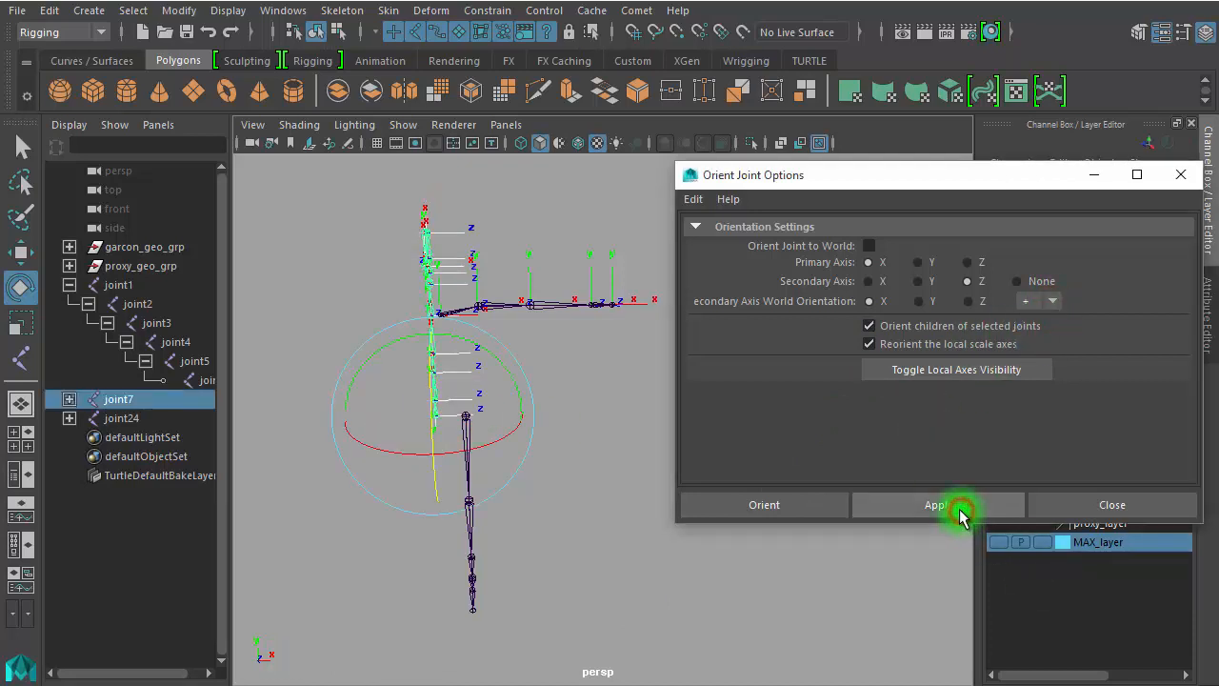
click(626, 554)
Step: Select the end joint of the head and apply Orient Joint to World to it
mouse_move(449, 588)
alt+mouse_down()
mouse_move(493, 574)
mouse_move(319, 584)
mouse_move(472, 578)
alt+mouse_up()
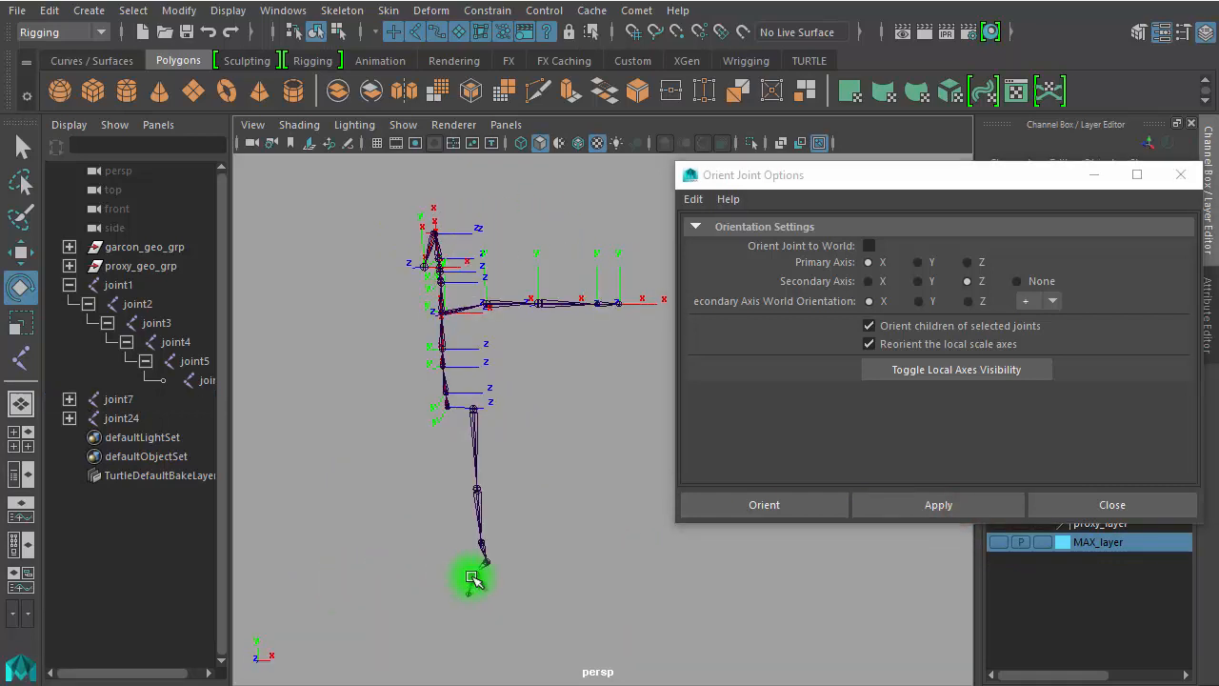
alt+drag(570, 482, 519, 515)
alt+middle_drag(517, 519, 511, 685)
alt+right_drag(414, 501, 260, 508)
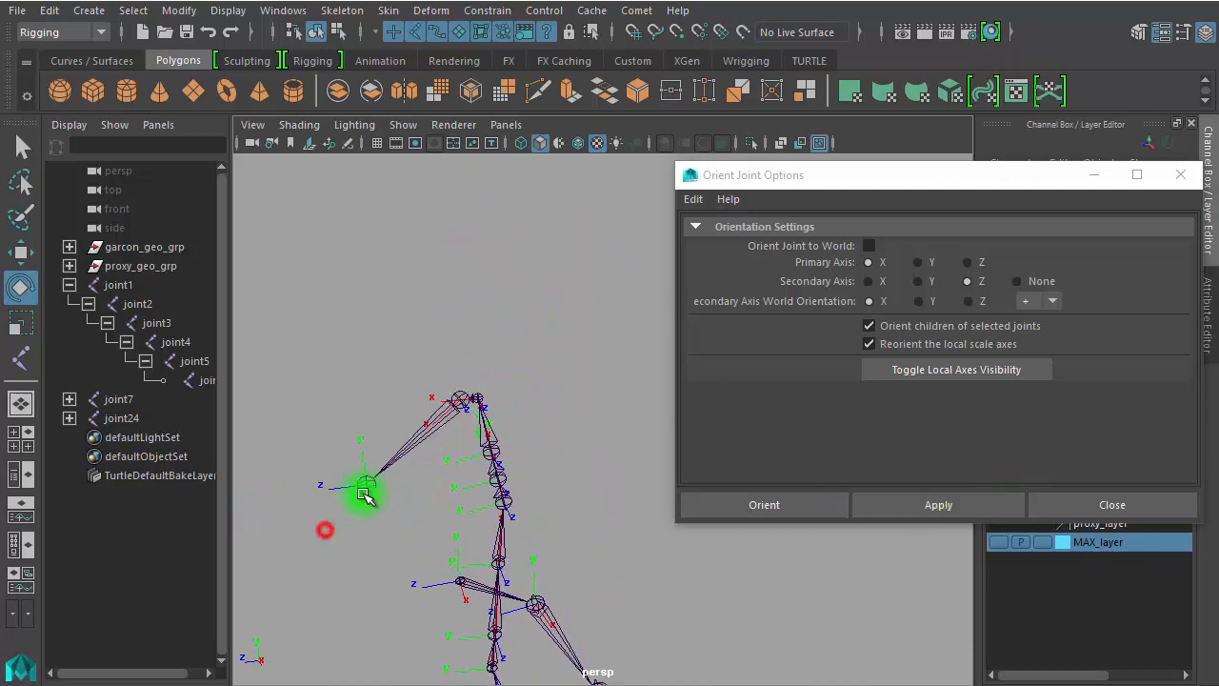
click(368, 488)
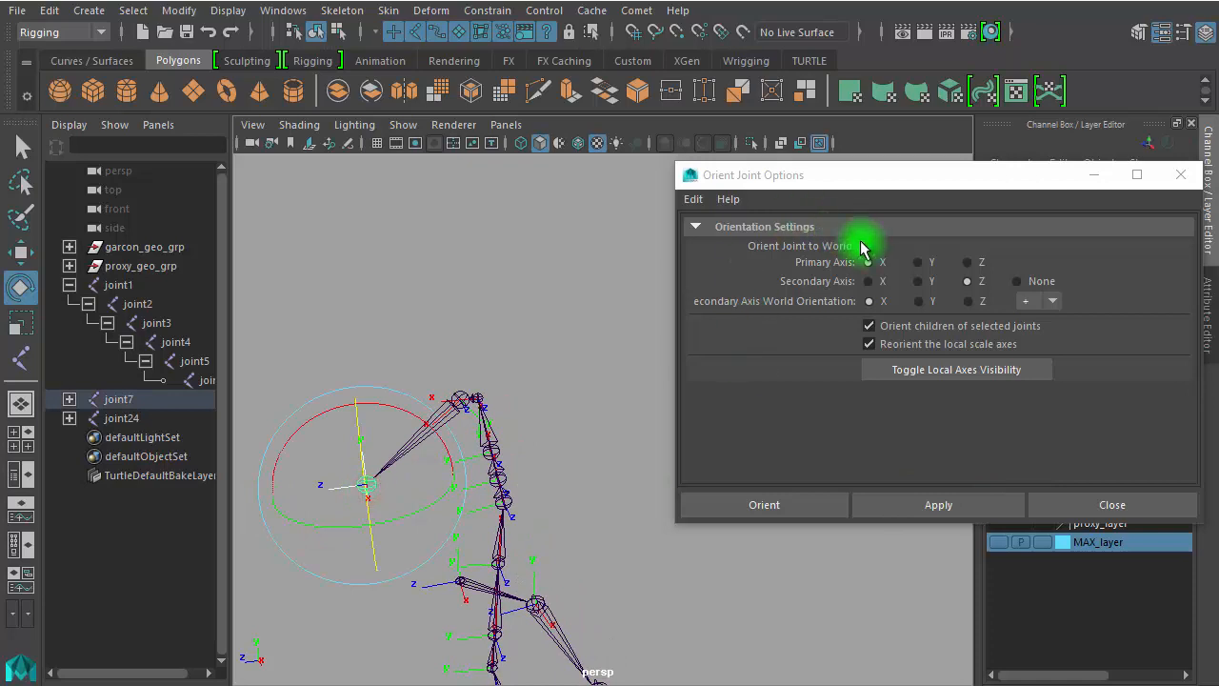
click(868, 246)
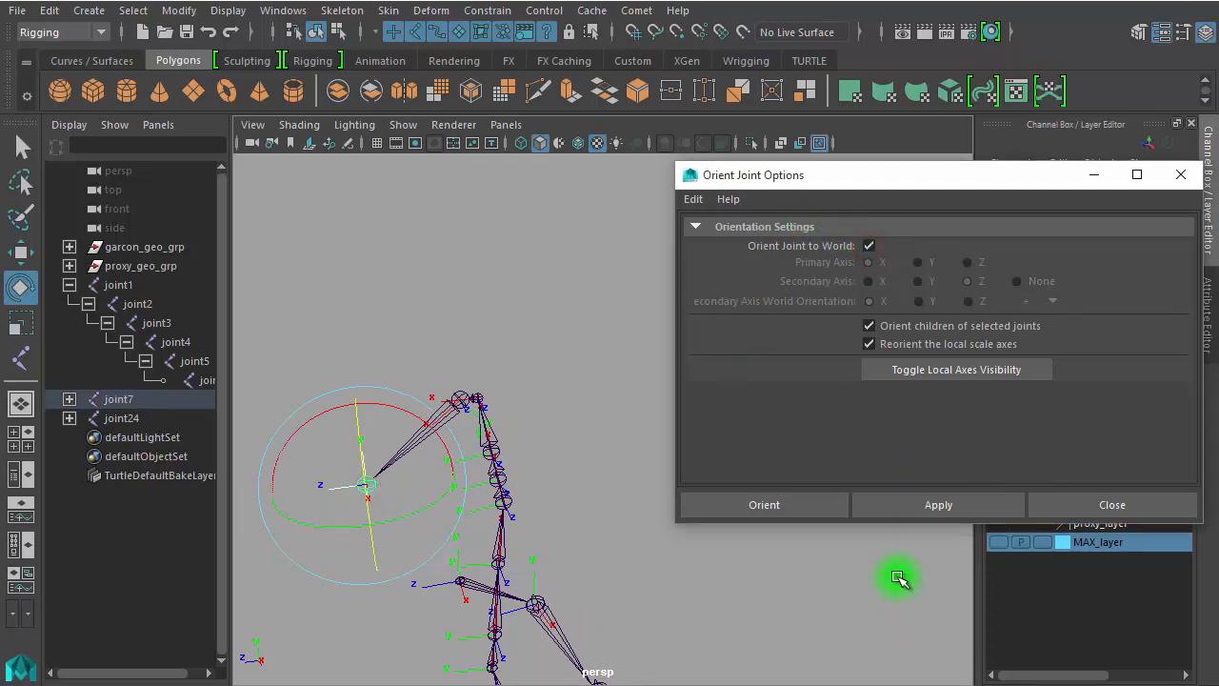
click(913, 502)
click(694, 557)
Step: Select the whole spine hierarchy from joint7, toggle off its local axes display and clear the selection
alt+drag(389, 564, 506, 556)
alt+middle_drag(565, 523, 708, 321)
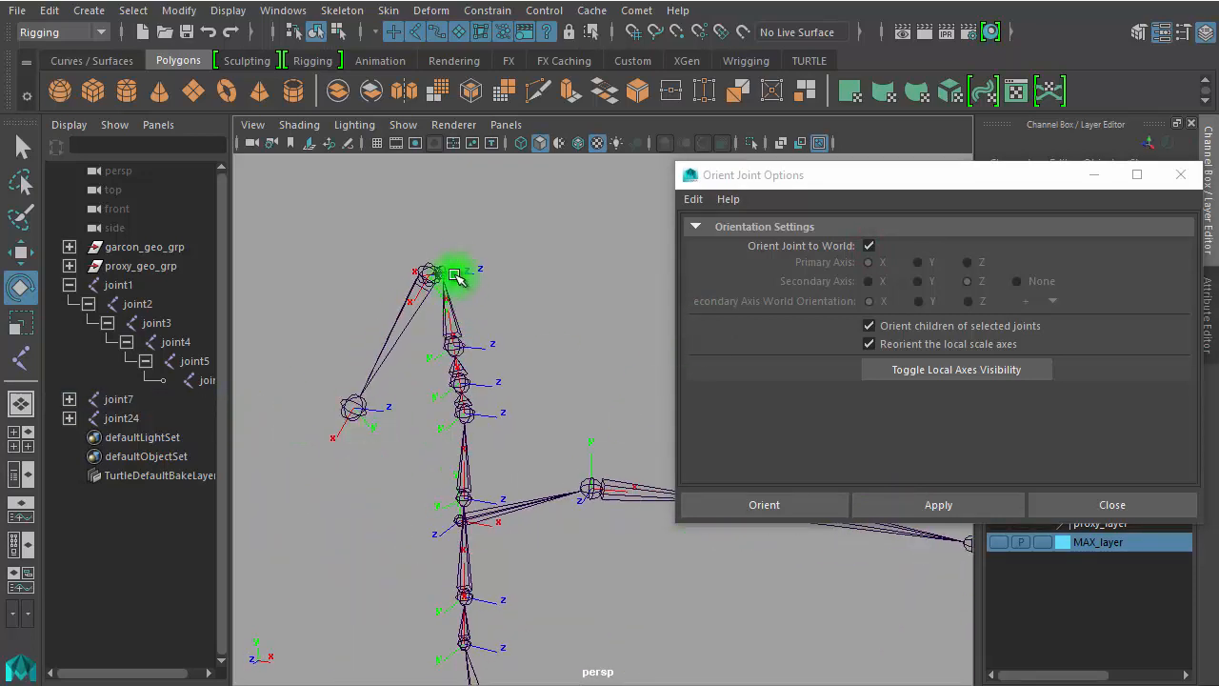
alt+right_drag(519, 624, 276, 598)
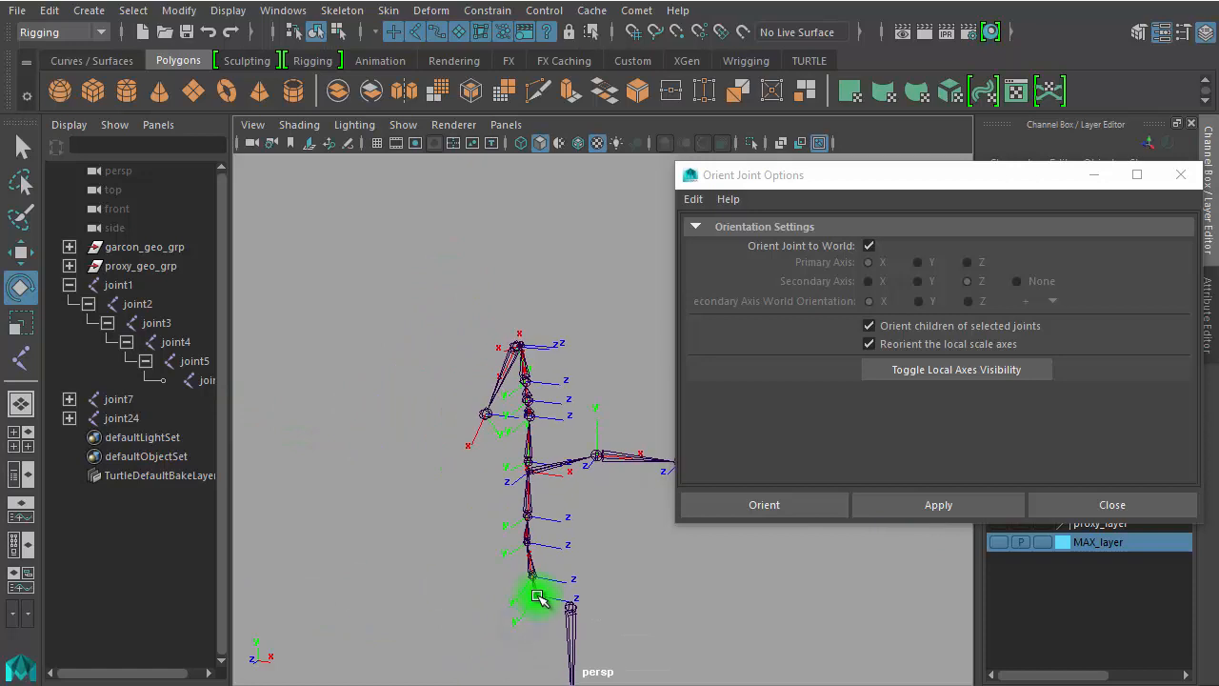
click(540, 598)
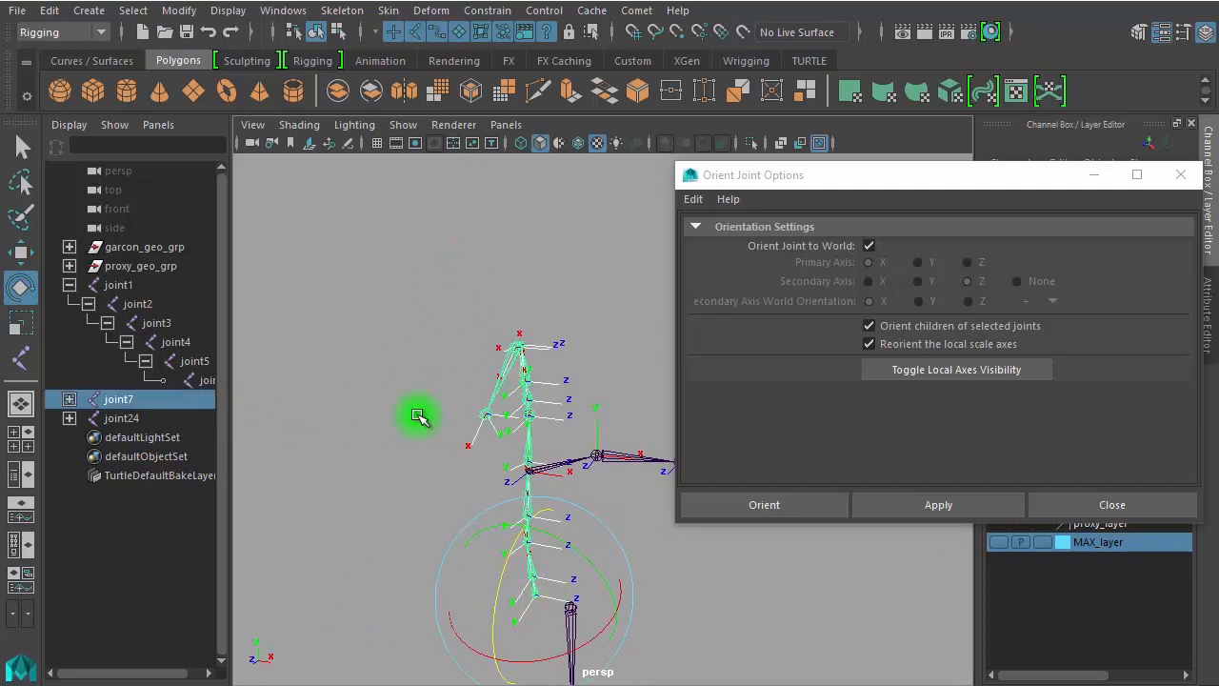
right_drag(386, 301, 379, 471)
click(996, 377)
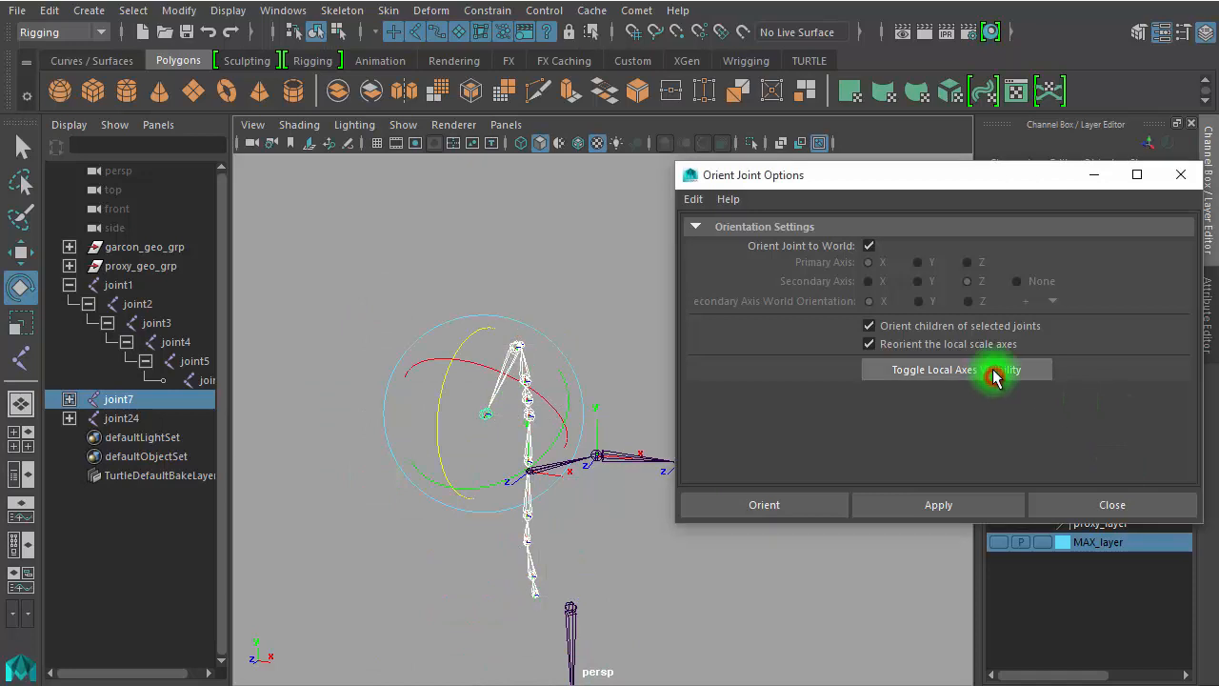
click(617, 545)
Step: Select the arm chain from joint24 and examine the local axes of its joints
alt+drag(637, 560, 550, 531)
alt+middle_drag(550, 530, 623, 452)
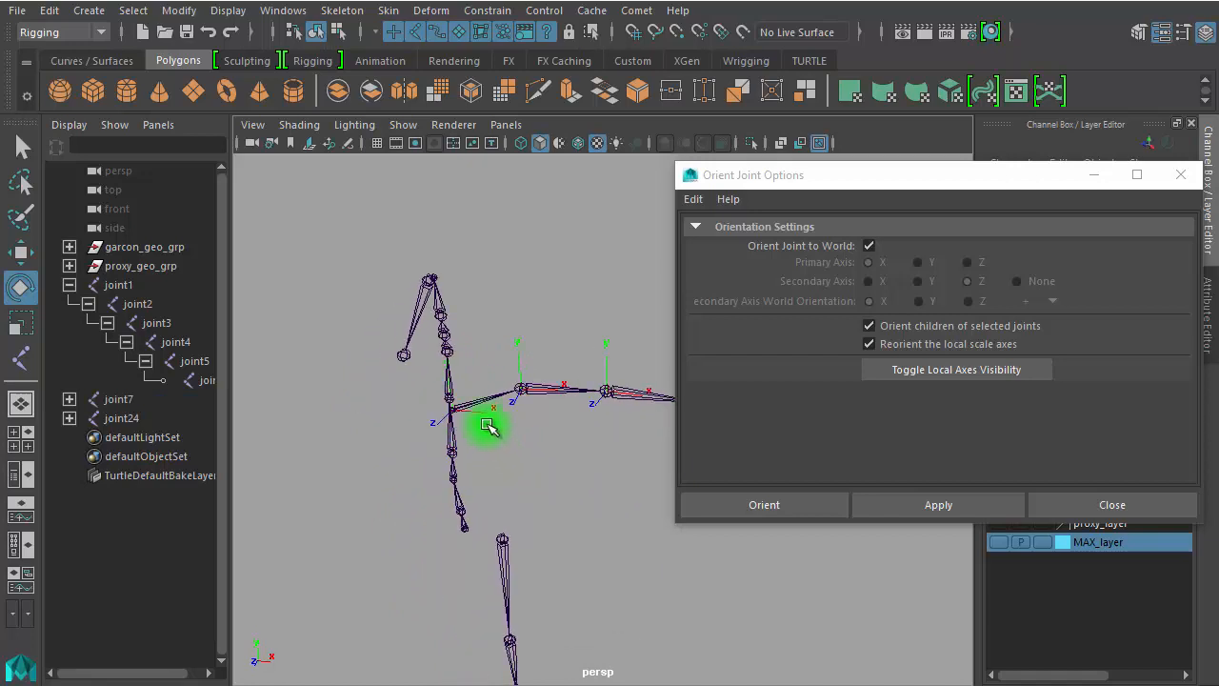
click(479, 404)
alt+drag(503, 429, 494, 503)
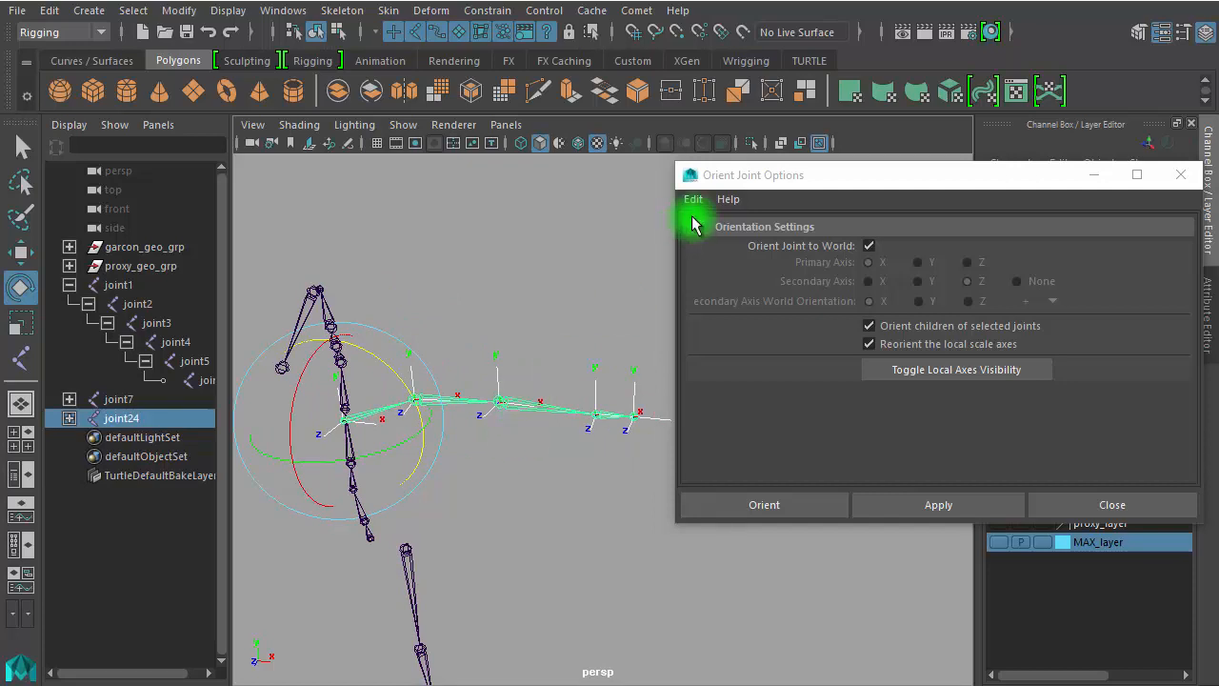
drag(817, 177, 913, 437)
alt+drag(523, 602, 625, 393)
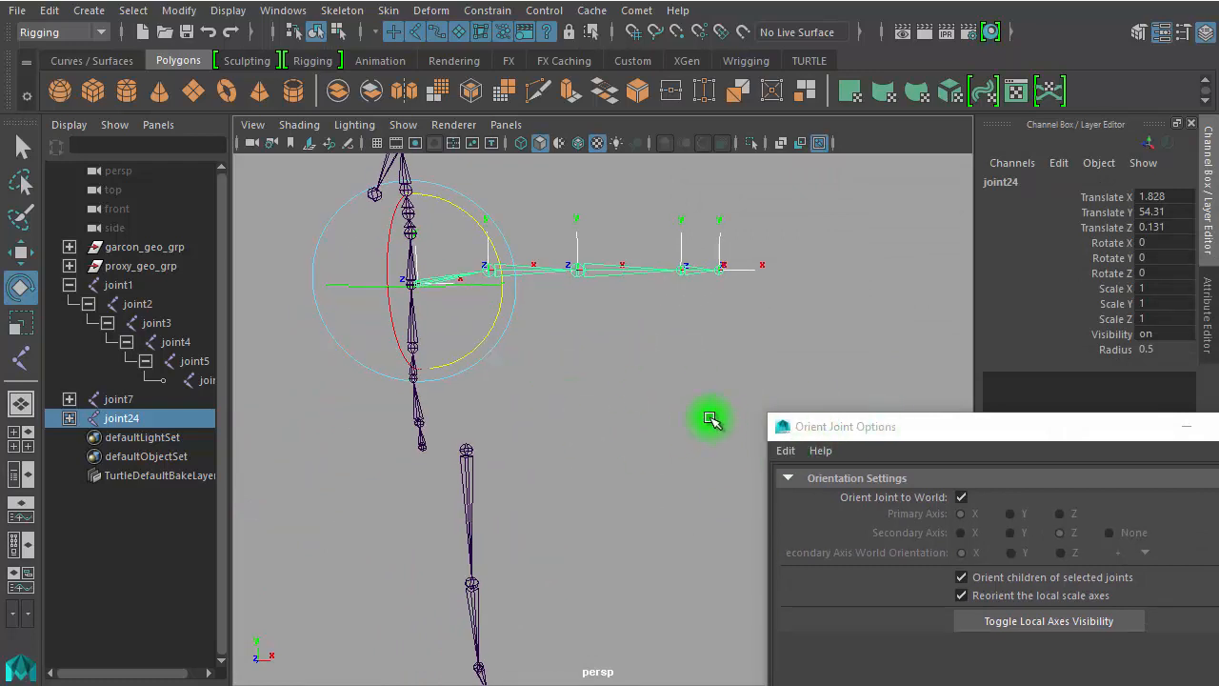
Step: Select the elbow joint joint21, check its Rotate Y axis and channel, and clear the selection
click(620, 327)
click(630, 255)
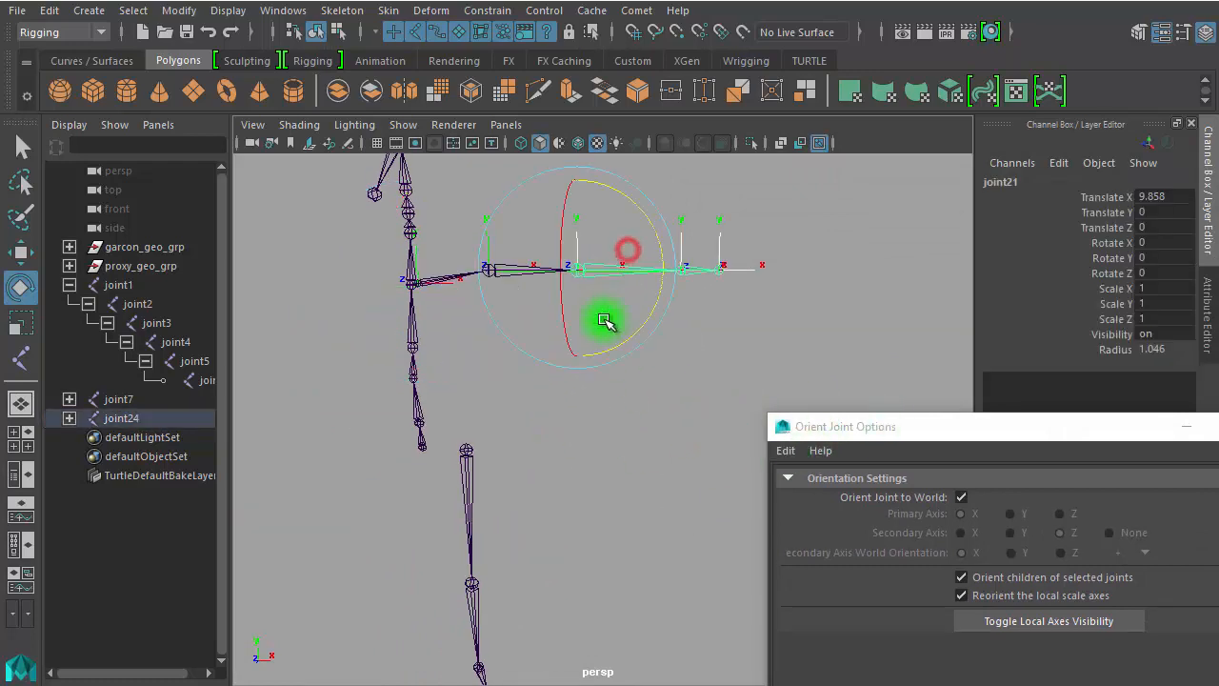
drag(624, 273, 580, 273)
drag(1155, 264, 1181, 265)
drag(909, 435, 925, 205)
click(697, 426)
alt+drag(608, 405, 607, 413)
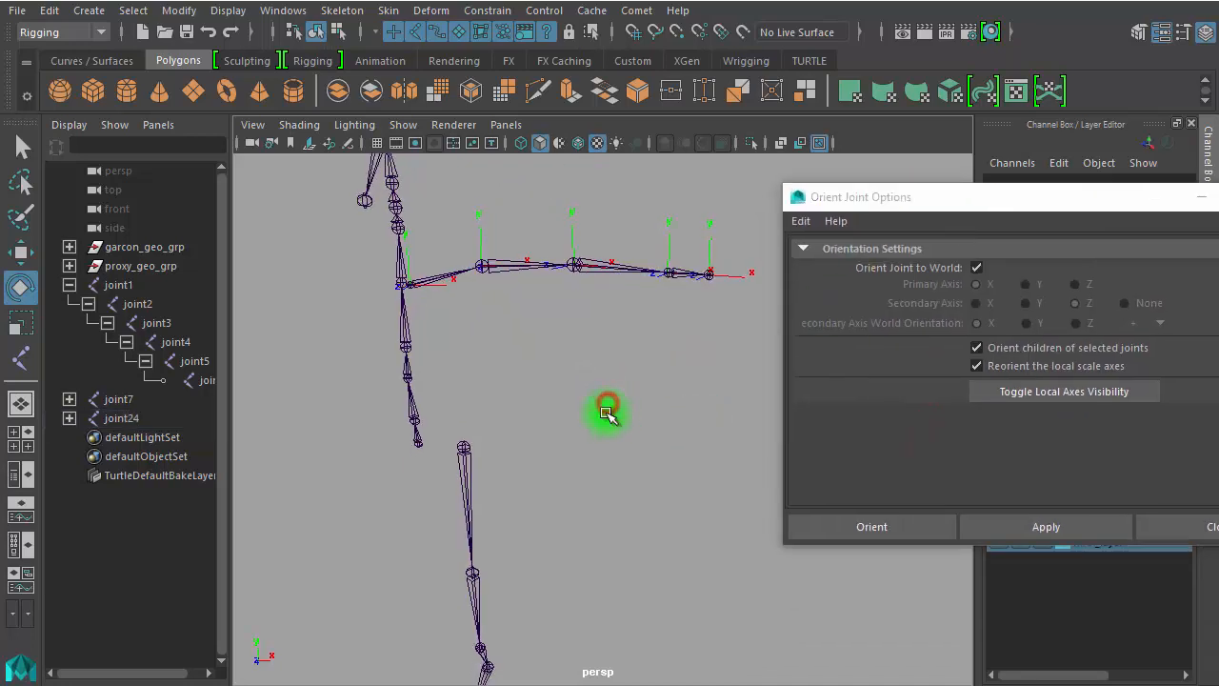
Step: Select the arm chain from joint24 and turn off Orient Joint to World
click(441, 277)
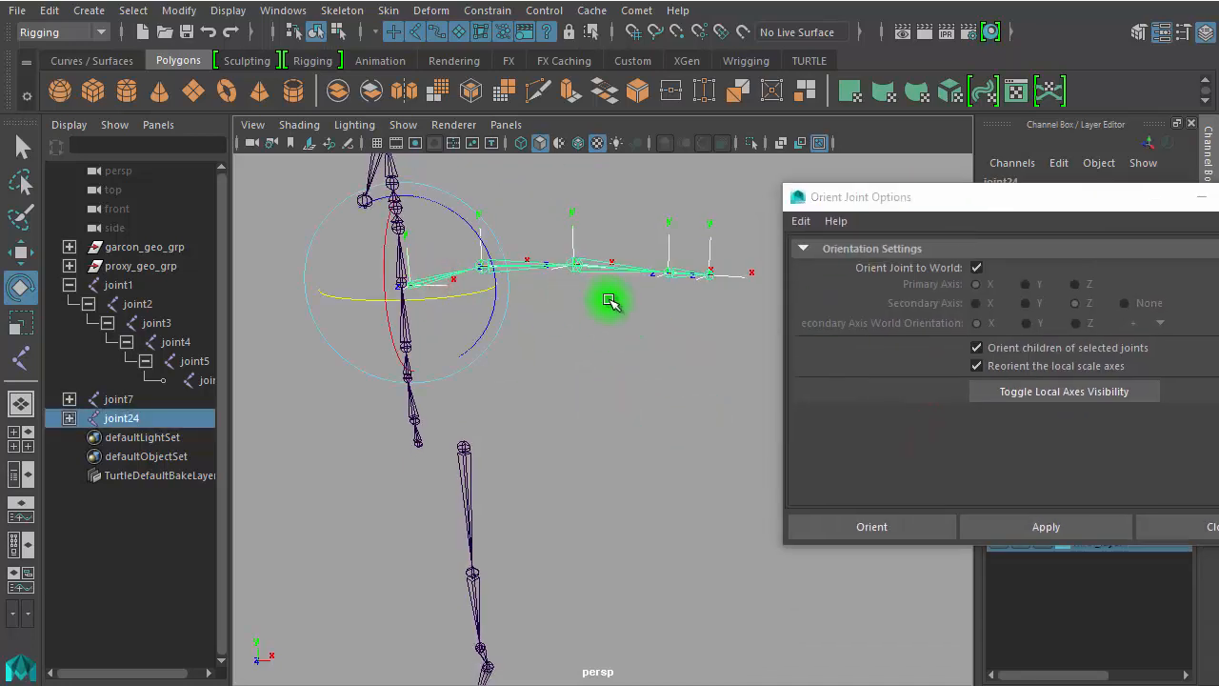
alt+middle_drag(604, 299, 676, 299)
click(976, 267)
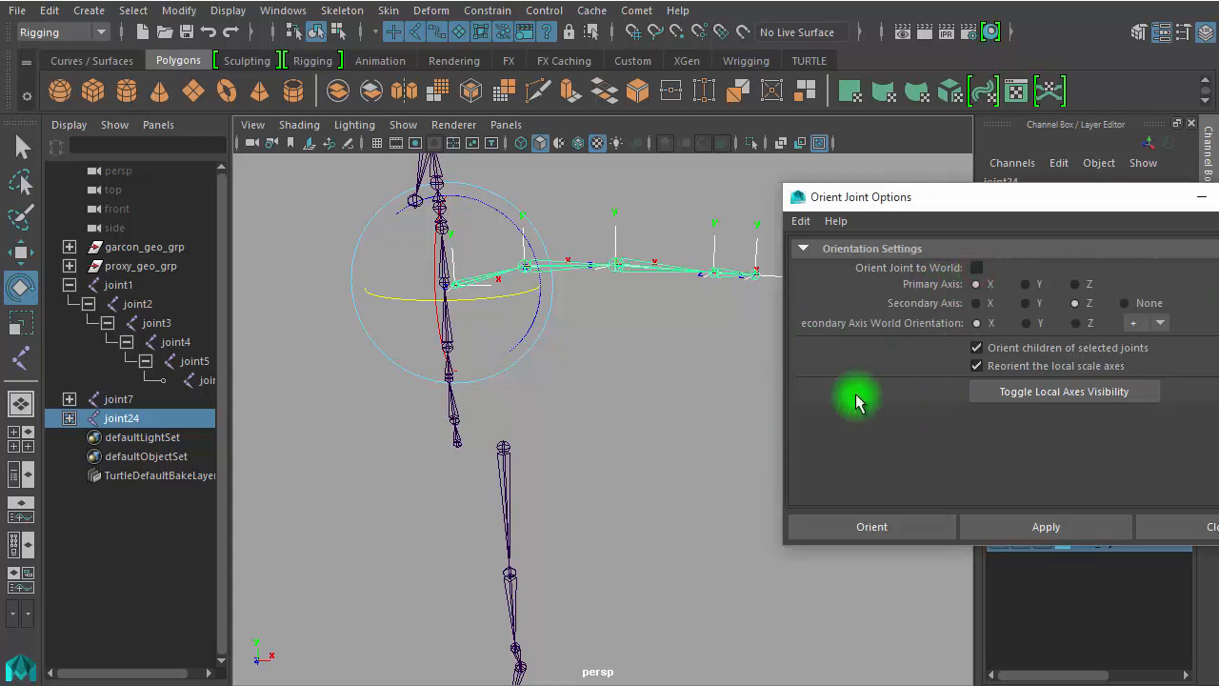
Step: Try rotating the shoulder joint joint20 about Z and then Y, undo each rotation and clear the selection
alt+drag(620, 340, 585, 373)
click(585, 372)
click(583, 262)
drag(599, 215, 613, 320)
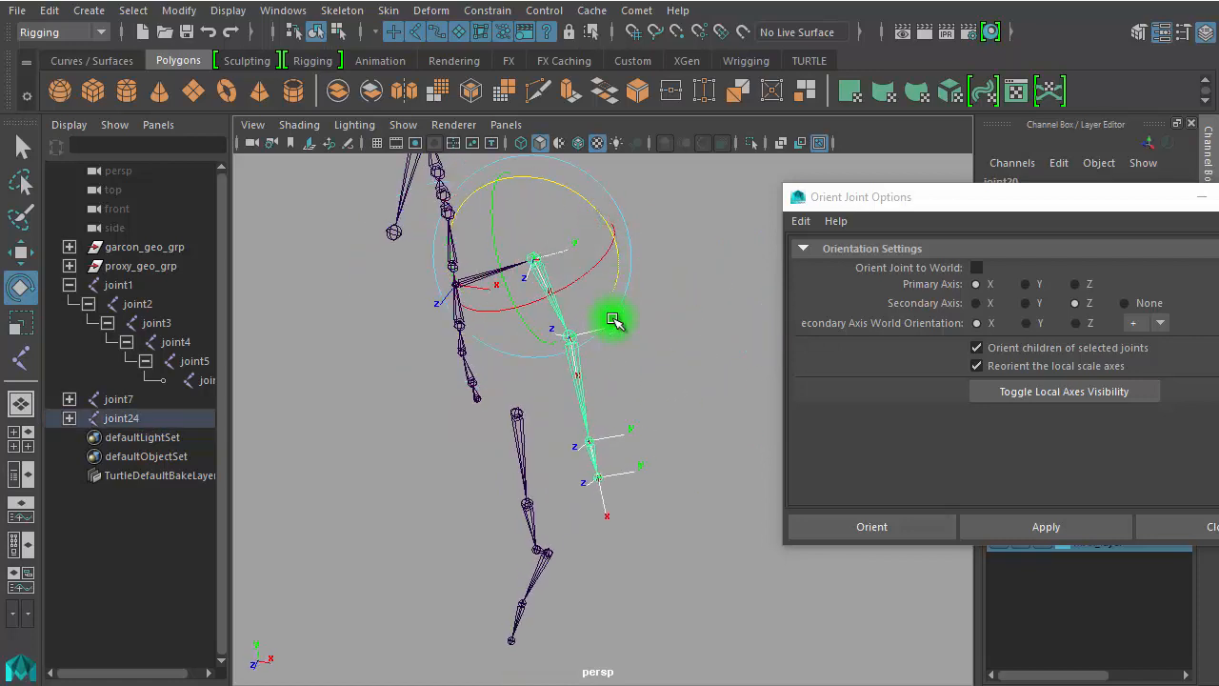
drag(1035, 200, 1032, 392)
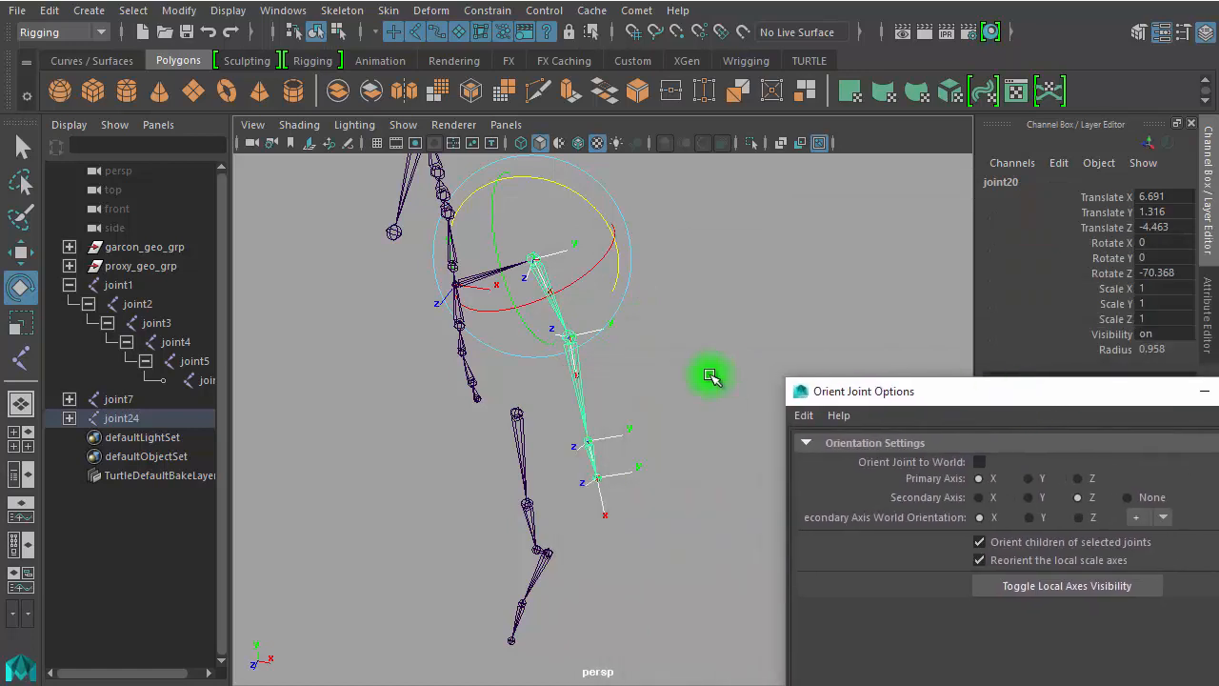
key(ctrl+z)
drag(557, 302, 452, 303)
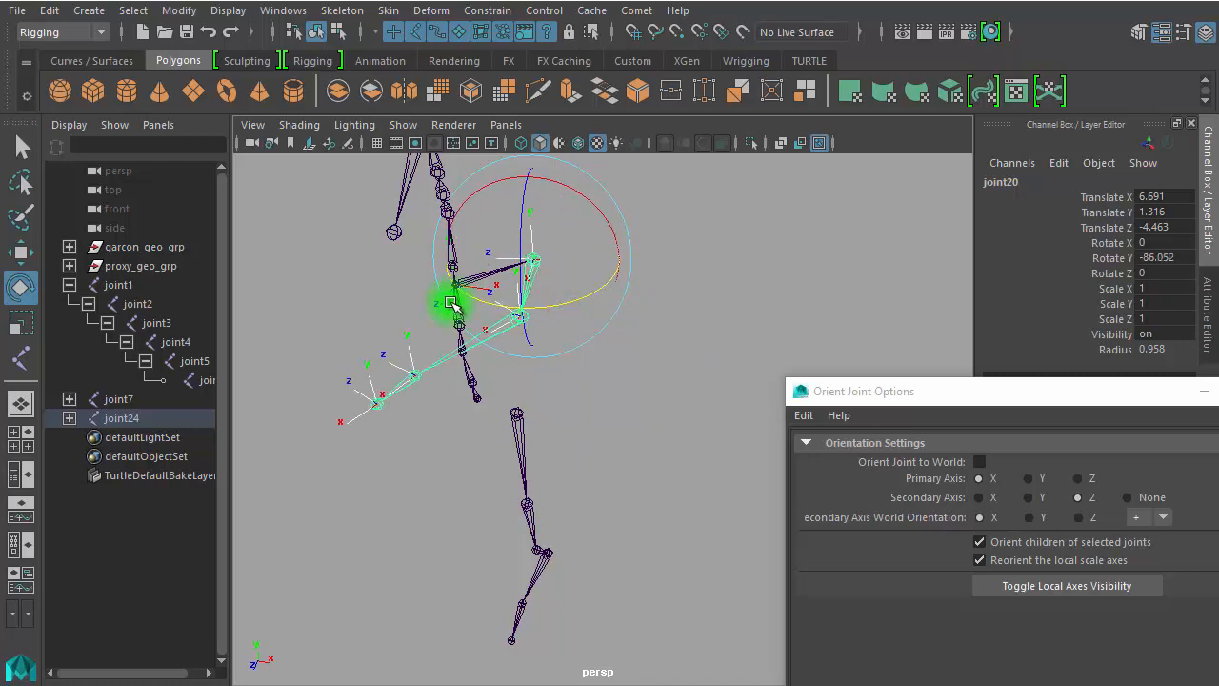
key(ctrl+z)
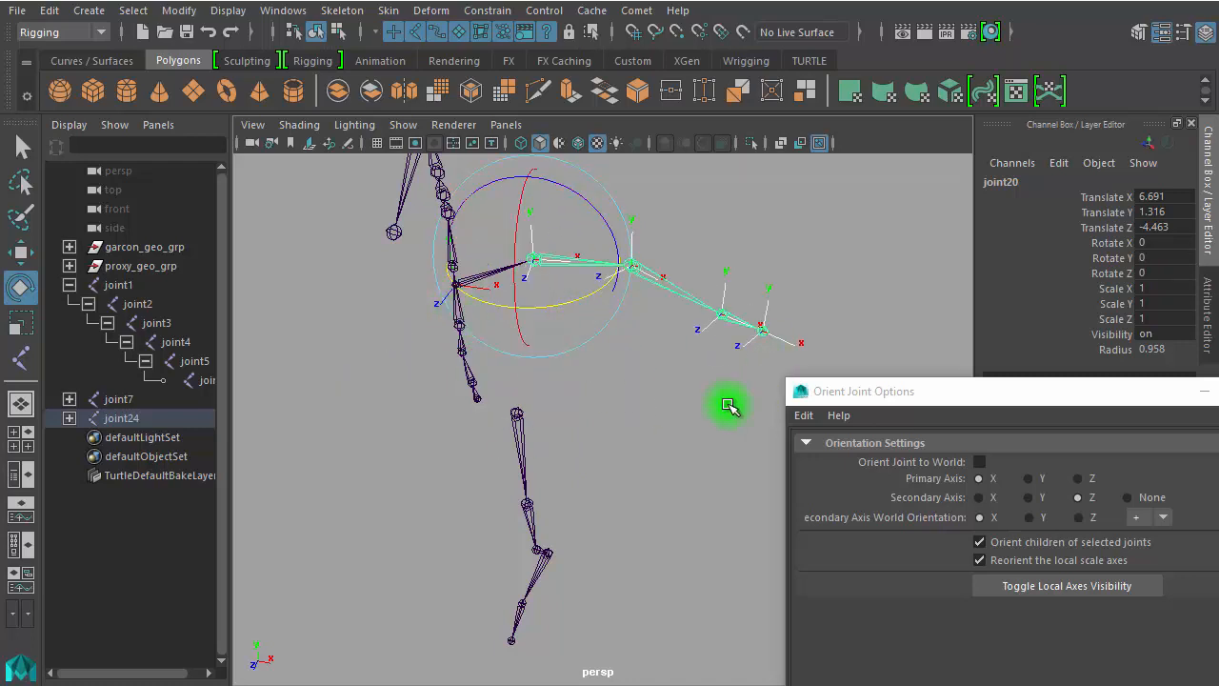
click(636, 412)
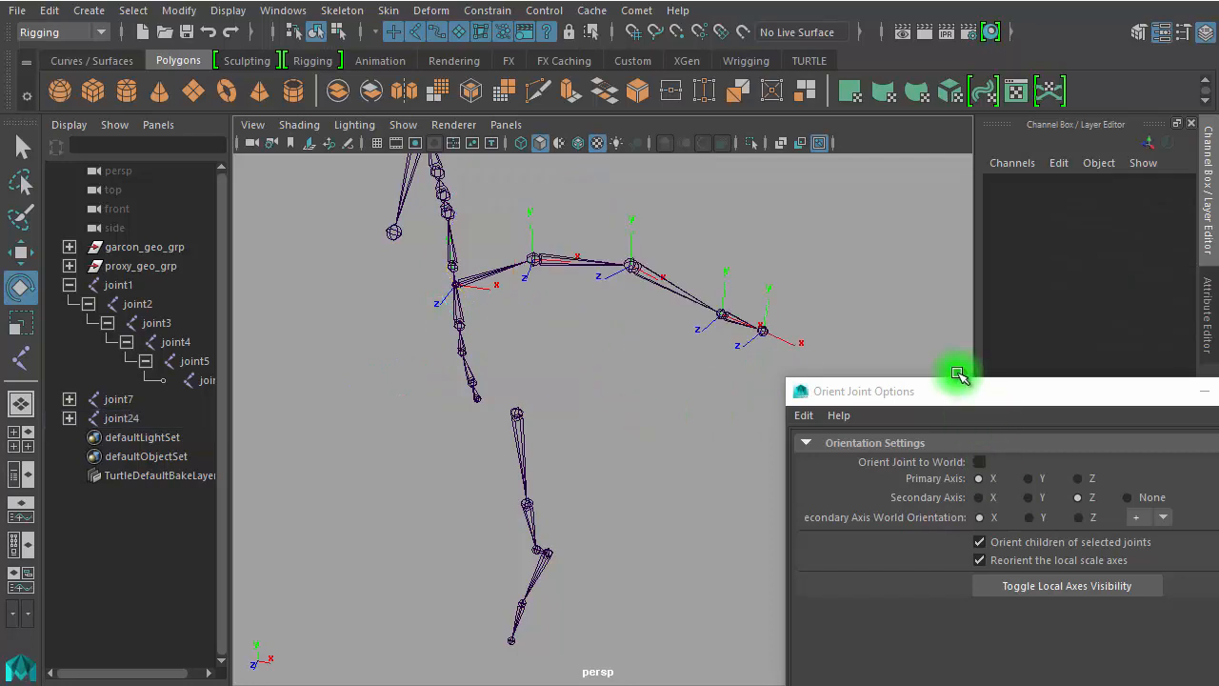
Step: Orient the arm chain from joint24 with secondary axis Y and a negative Y secondary axis world orientation
click(501, 274)
drag(912, 390, 838, 145)
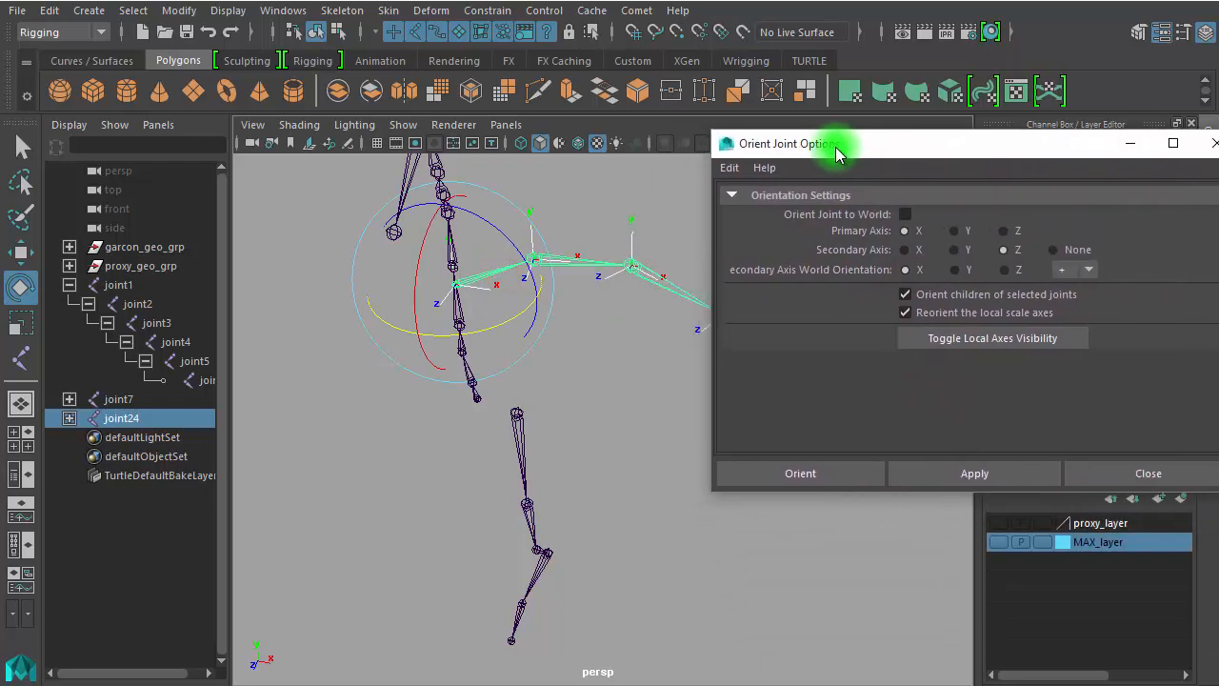
click(953, 250)
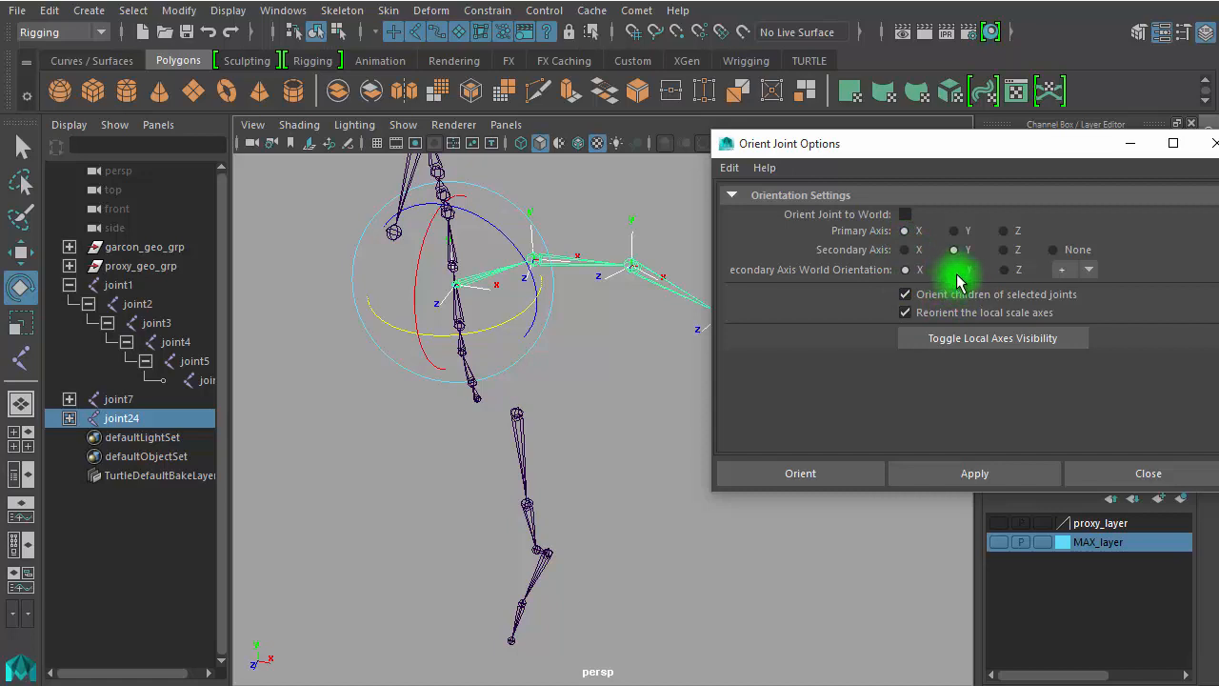
click(954, 270)
click(1069, 311)
click(977, 479)
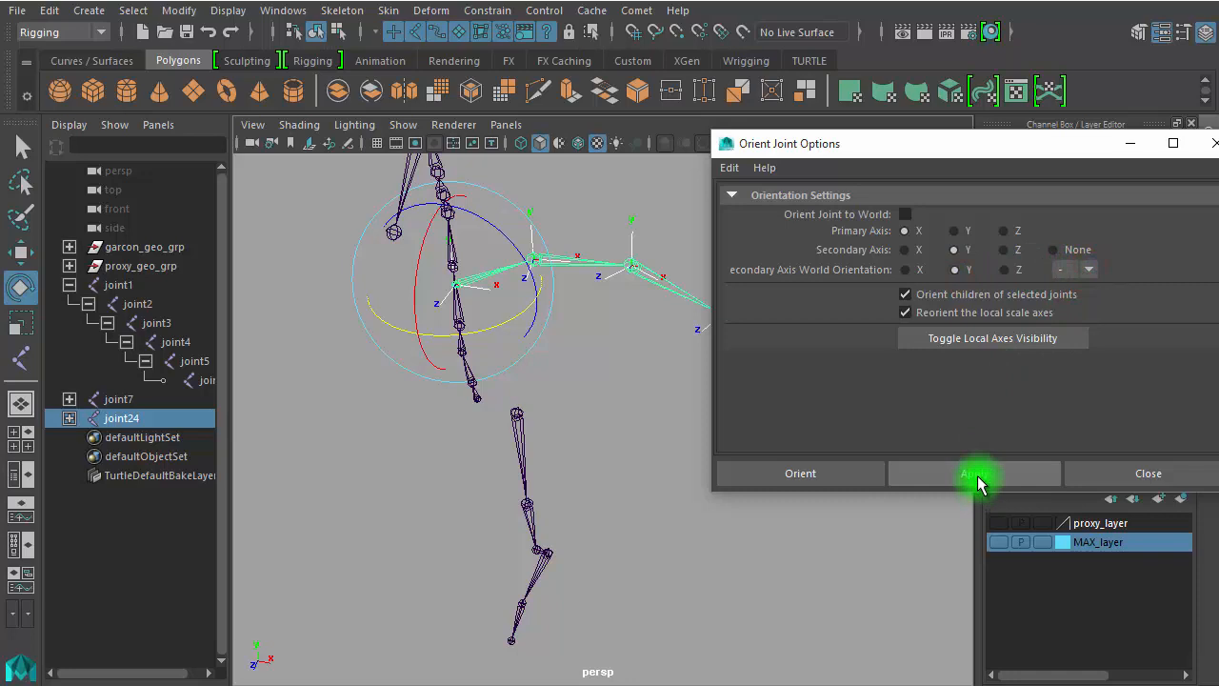
click(962, 473)
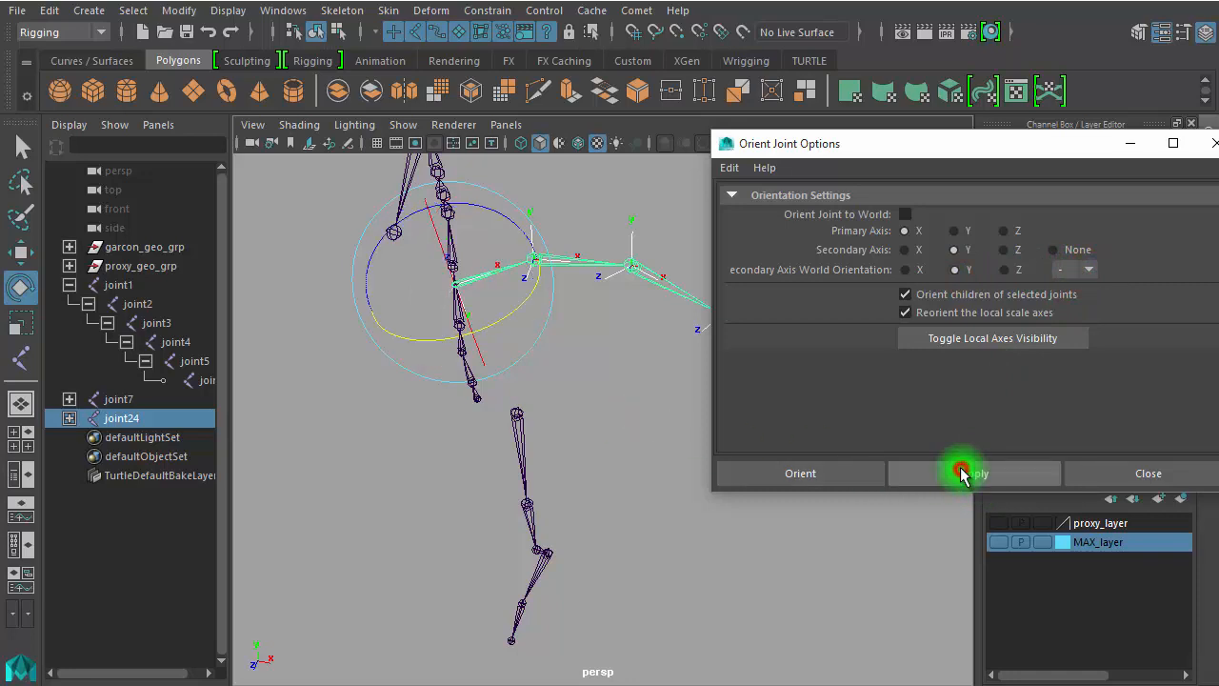
Step: Reapply the joint orientation to the joint24 chain and read the full warning in the command feedback
drag(902, 173, 919, 338)
alt+drag(623, 359, 648, 348)
drag(1036, 322, 572, 145)
click(719, 466)
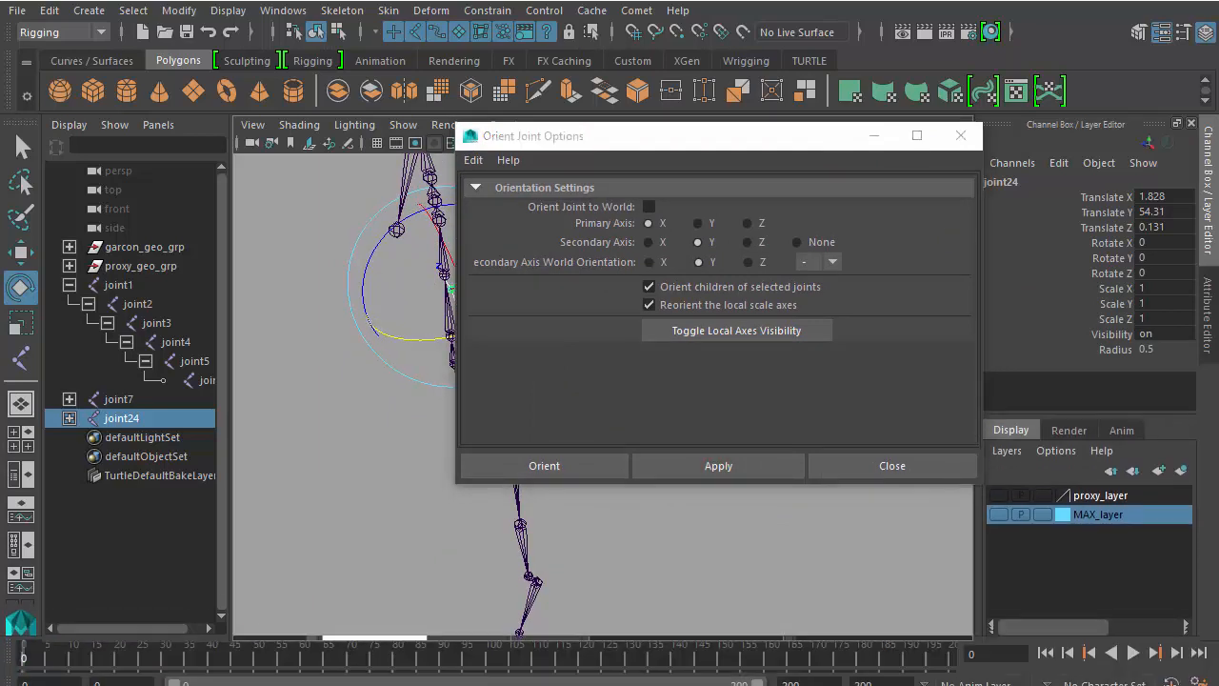
drag(505, 685, 505, 684)
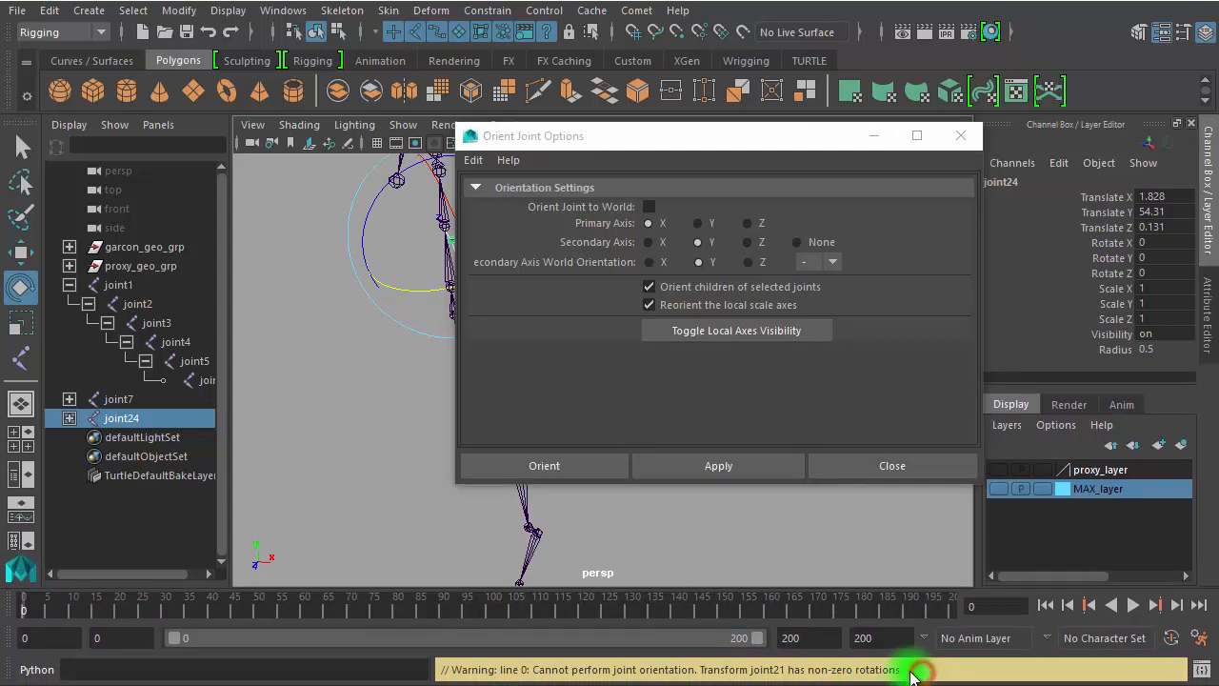
drag(909, 671, 553, 678)
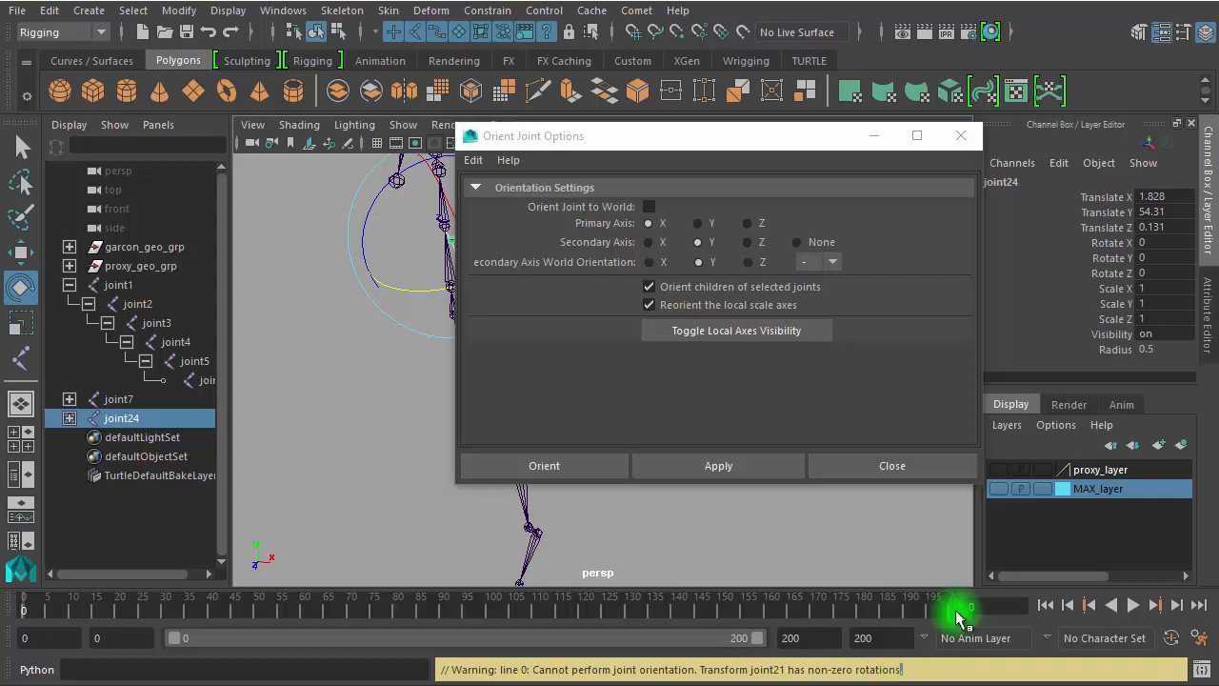
Step: Select the elbow joint joint21 and examine its Rotate Y channel for the rotation that blocks reorienting
drag(821, 142, 562, 370)
click(645, 299)
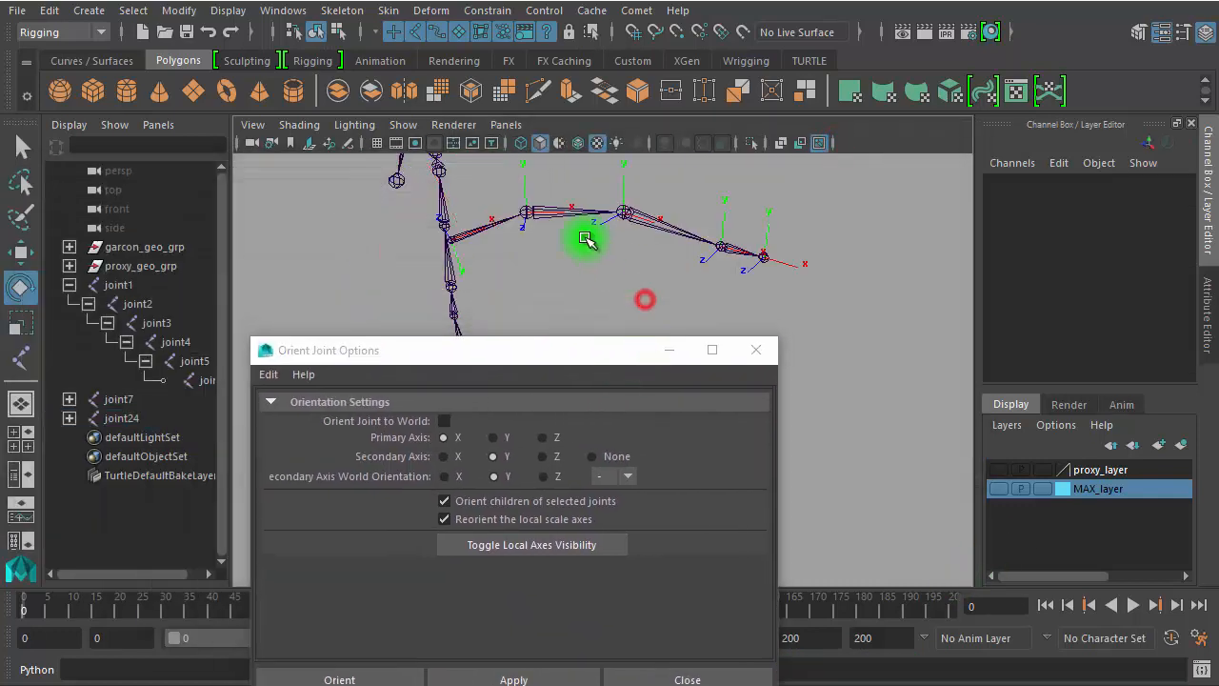
click(656, 220)
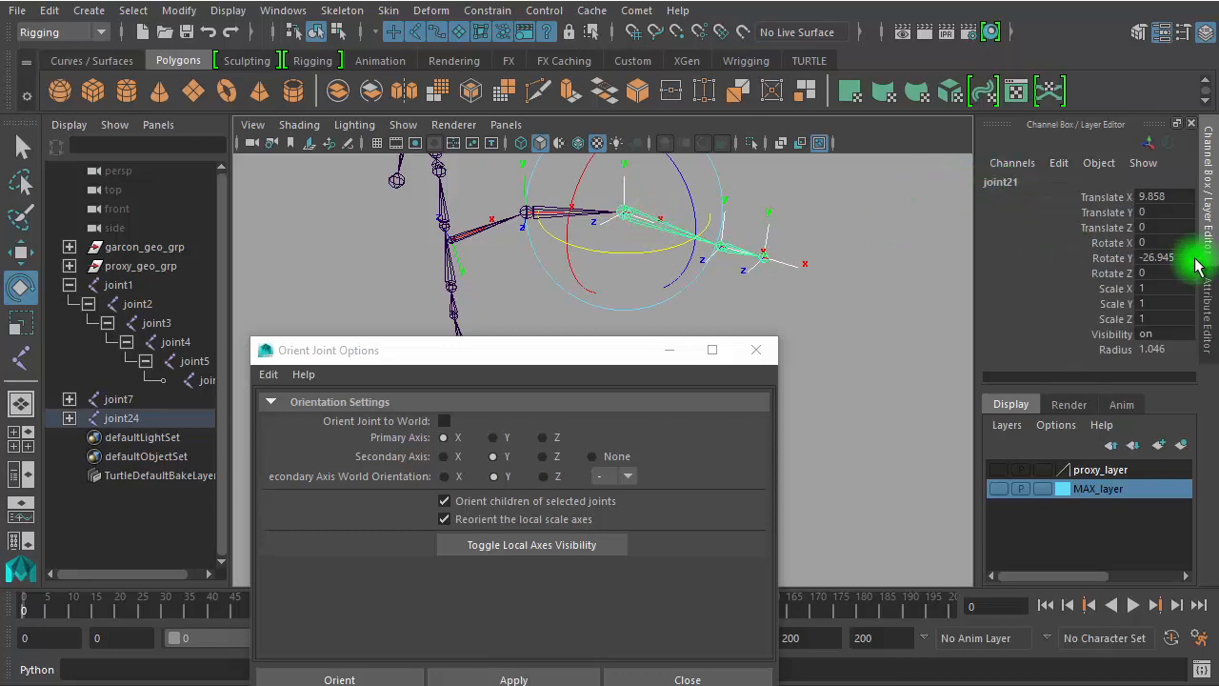
drag(1154, 267, 1173, 267)
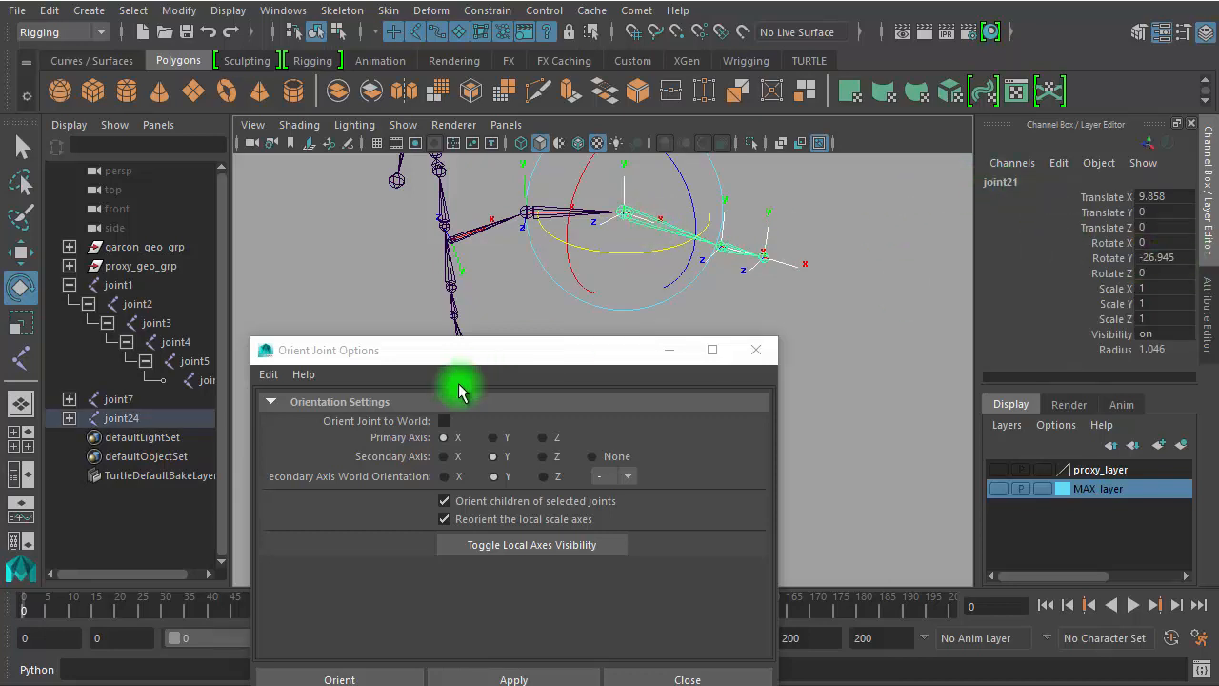
drag(514, 362, 632, 178)
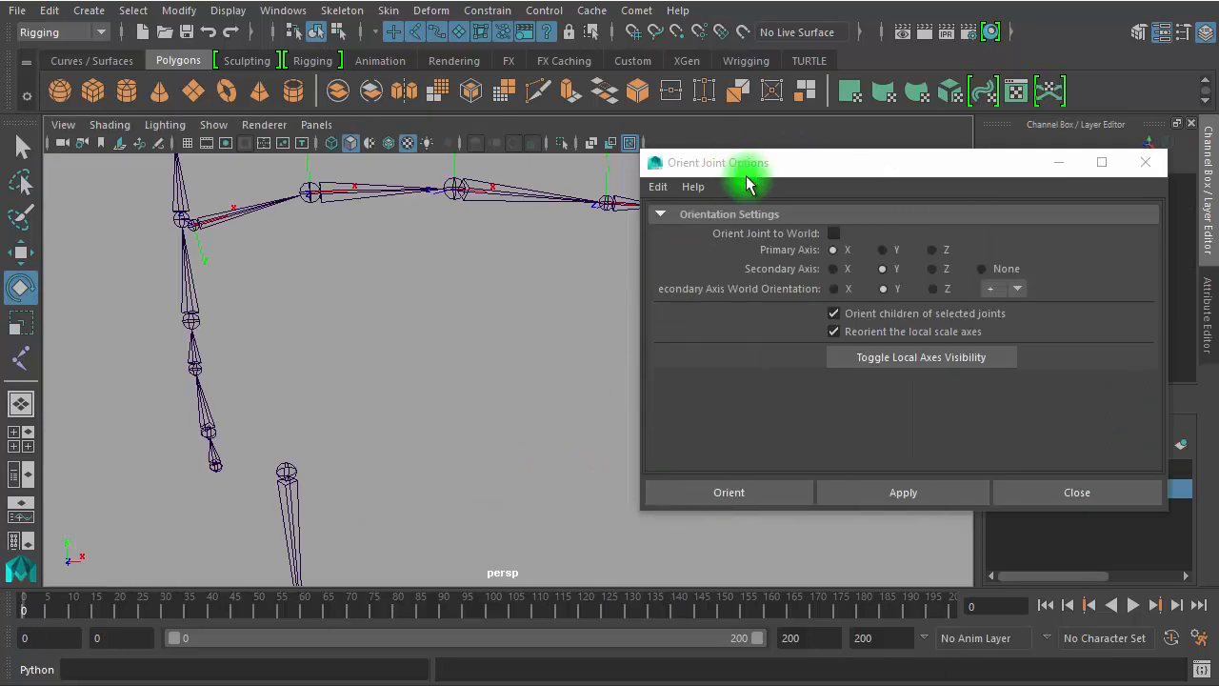
Step: Try rotating the shoulder joint joint20 about Z and then Y, undo both rotations and clear the selection
drag(751, 166, 690, 447)
alt+right_drag(436, 377, 369, 362)
alt+drag(373, 359, 400, 294)
click(408, 315)
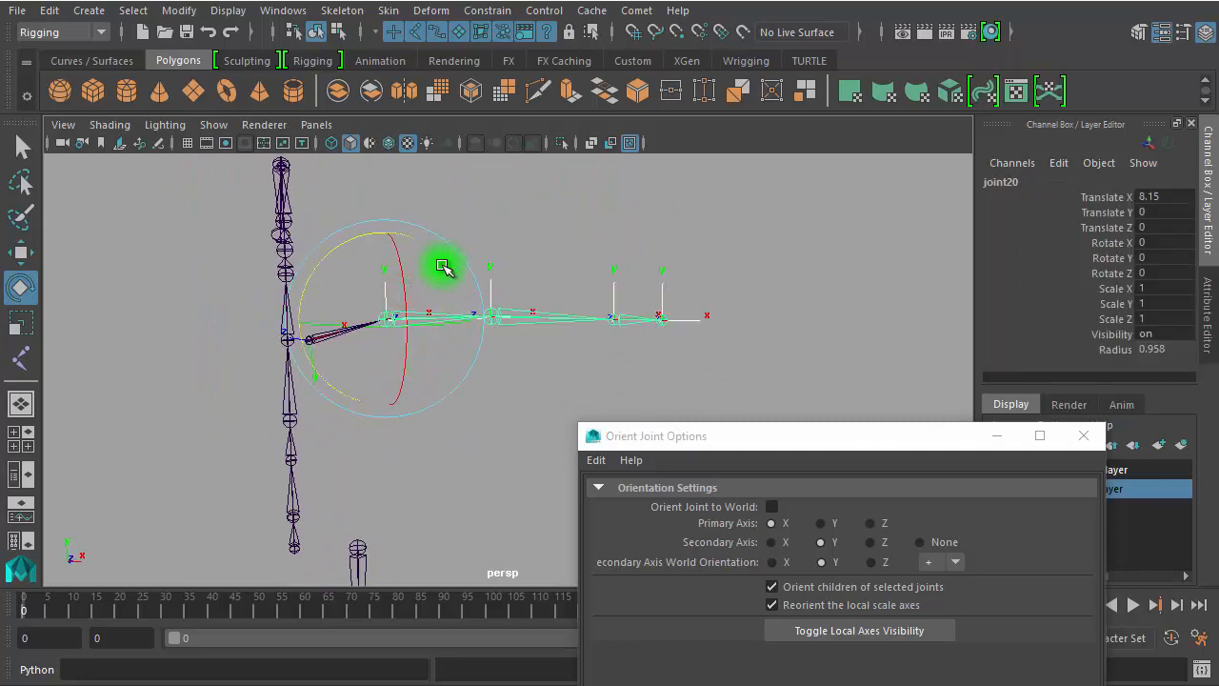
drag(333, 255, 272, 332)
key(ctrl+z)
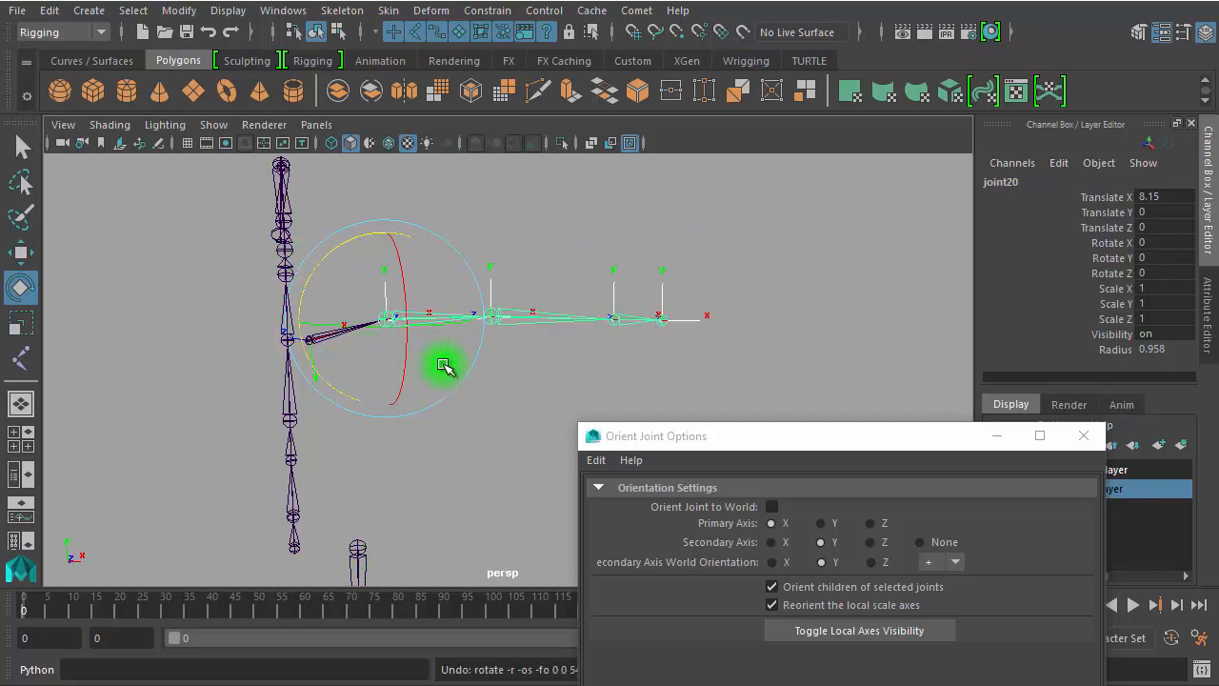
drag(446, 323, 374, 326)
key(ctrl+z)
click(586, 381)
Step: Set Rotate Y of the elbow joint joint21 to 0
click(320, 343)
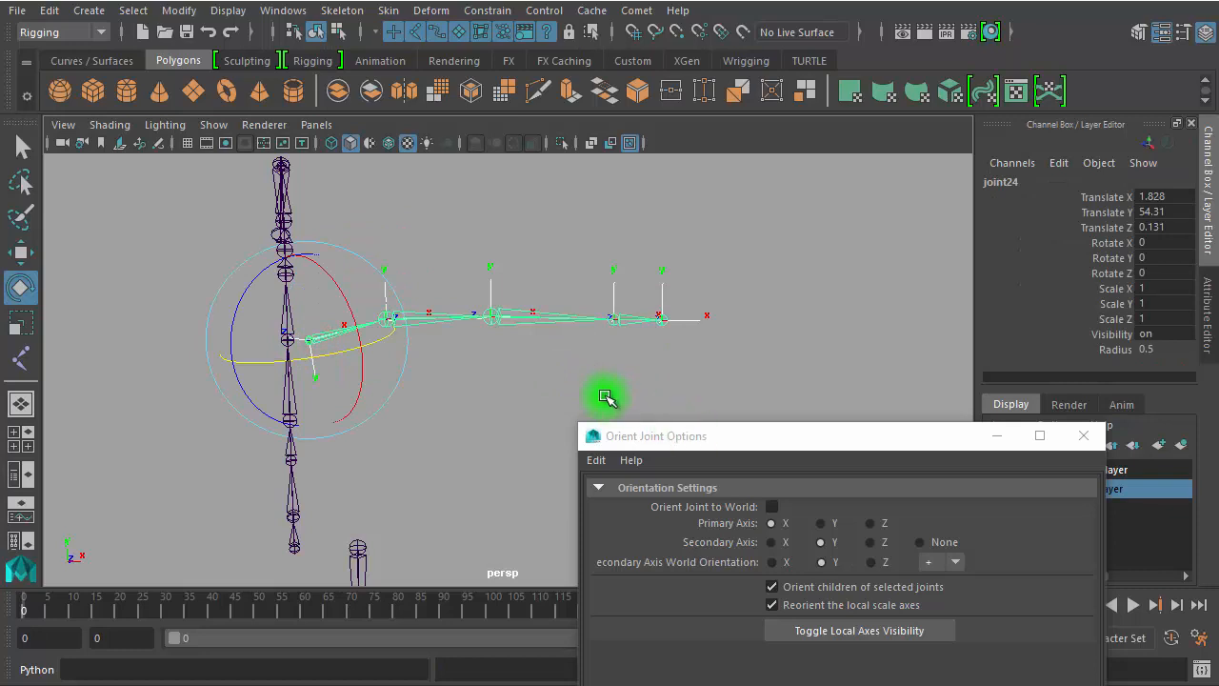
click(503, 314)
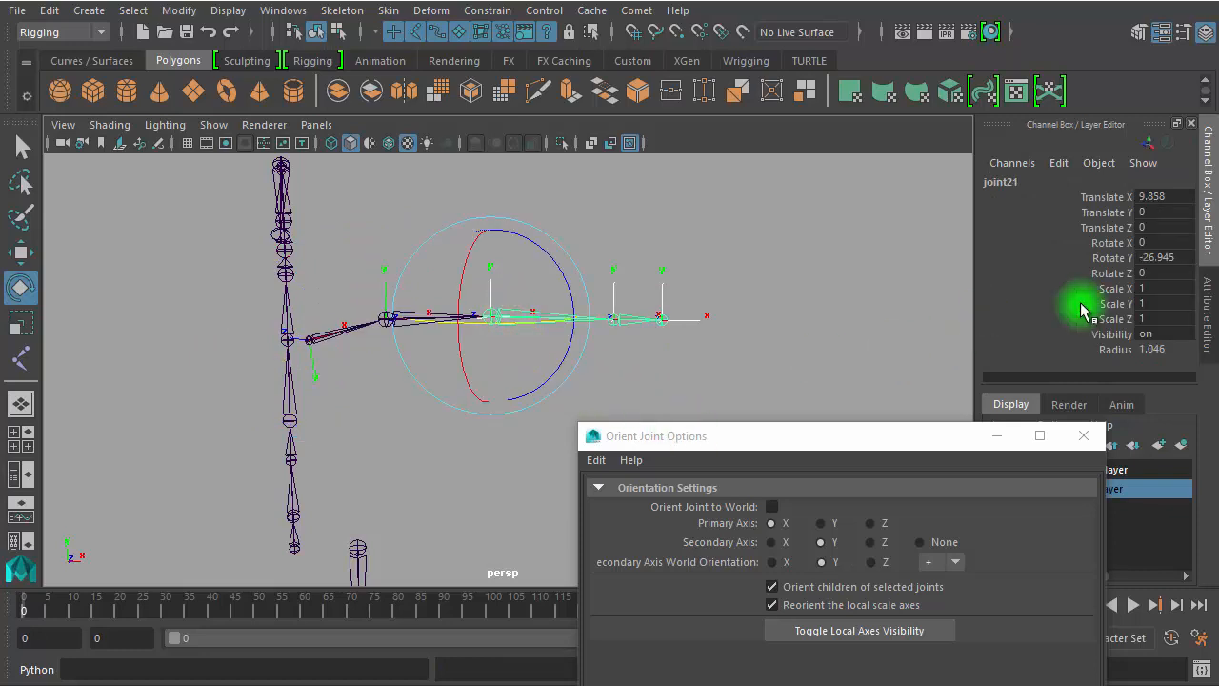
text(0)
key(Return)
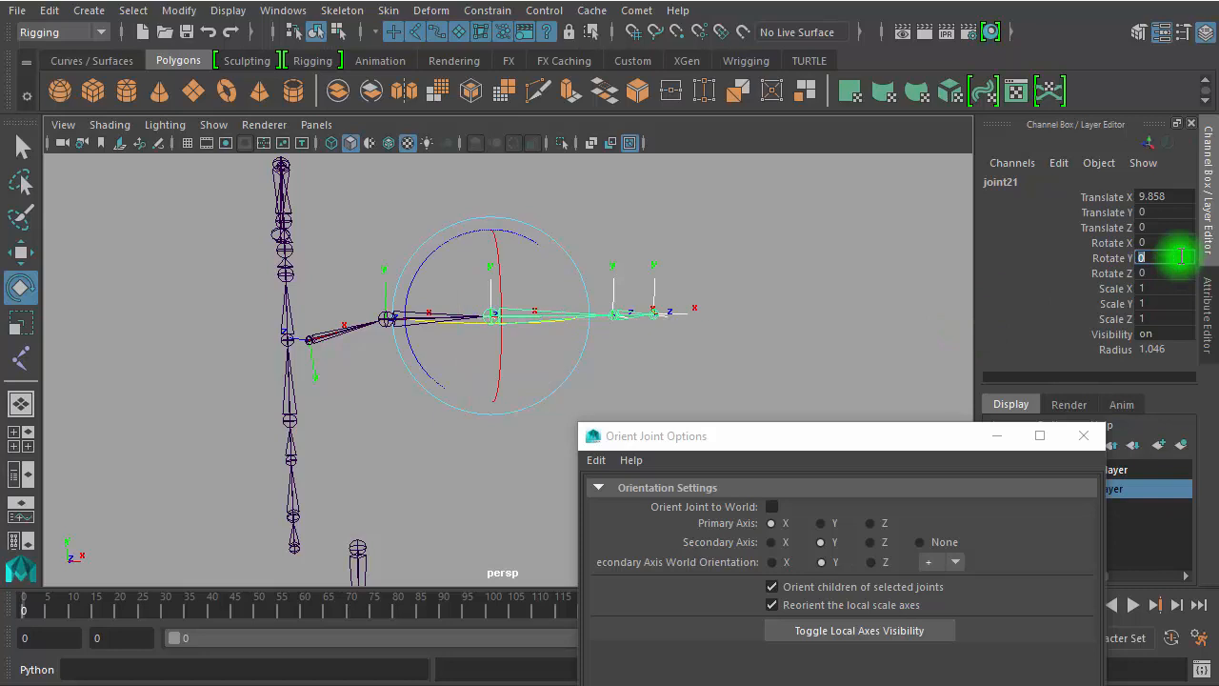
Step: Select the whole joint hierarchy under joint24, check its Rotate X, Y and Z channels, and clear the selection
click(436, 448)
drag(319, 321, 345, 364)
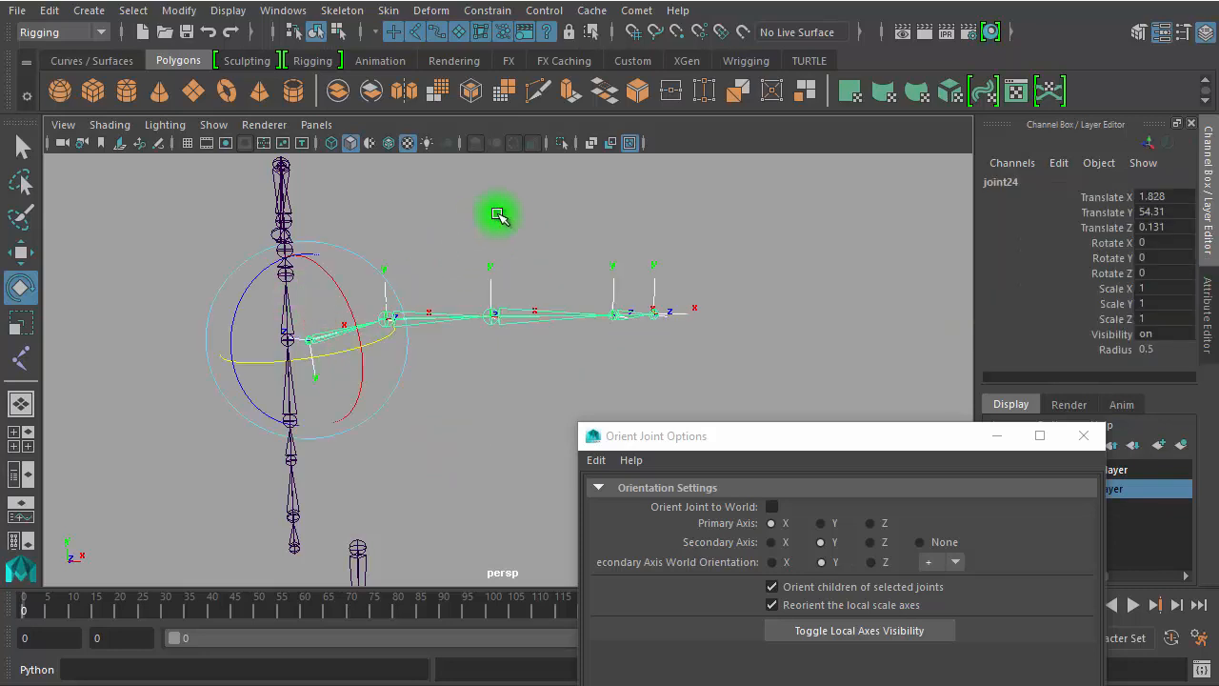
right_drag(505, 213, 516, 400)
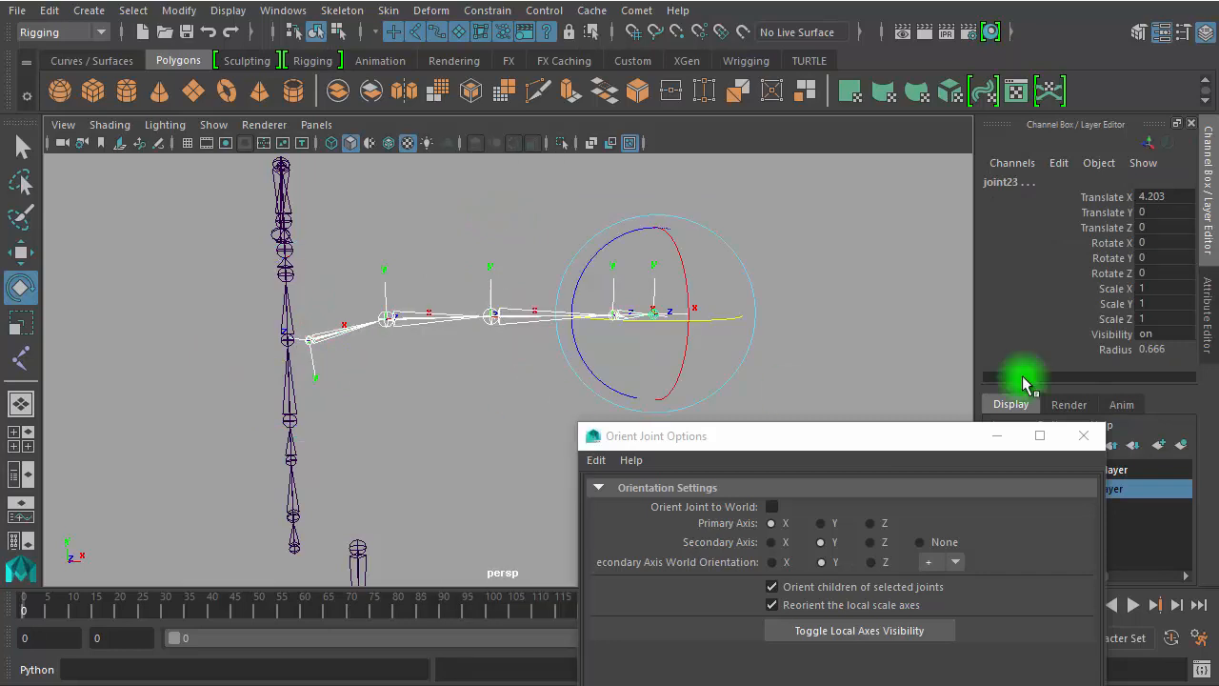
drag(1150, 245, 1150, 271)
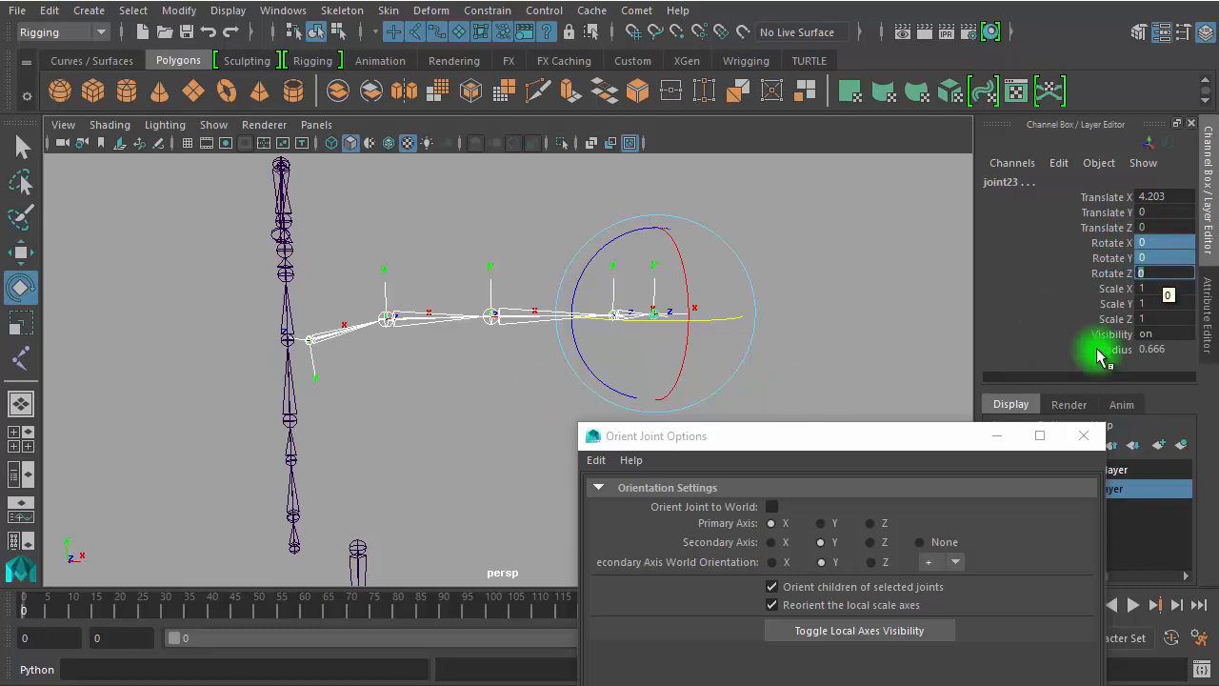
click(849, 367)
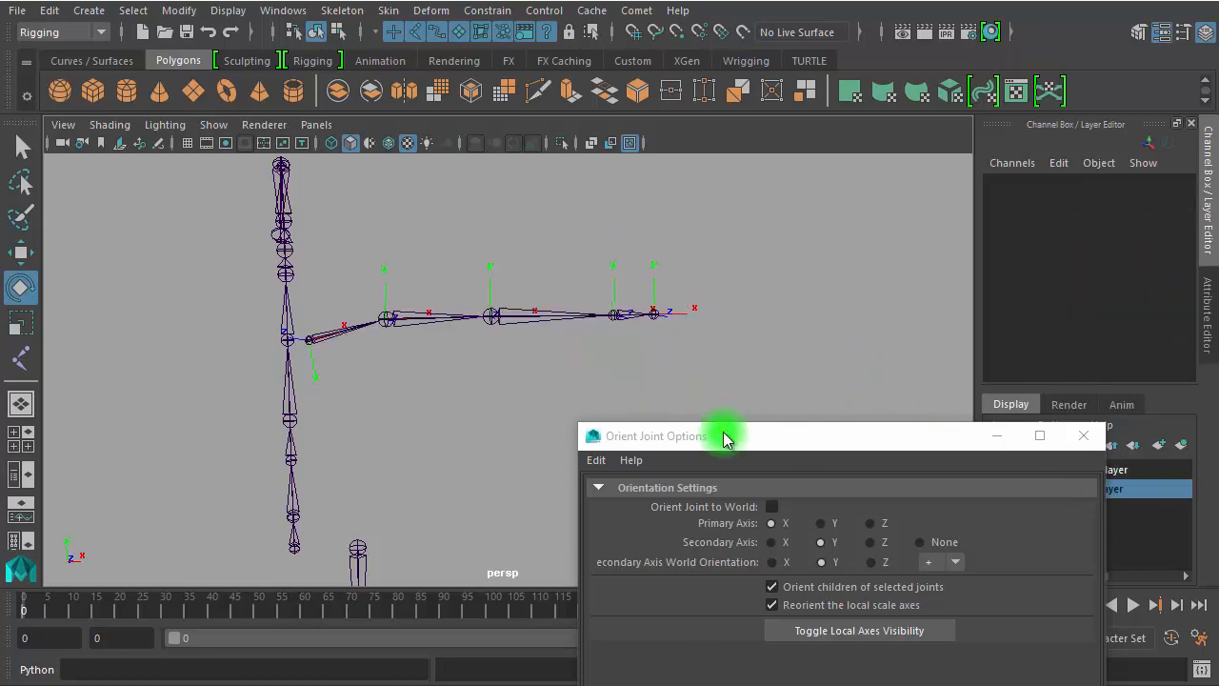
Step: Orient the arm chain from joint24 with secondary axis Y and a positive Z secondary axis world orientation, and close the orient options
click(342, 354)
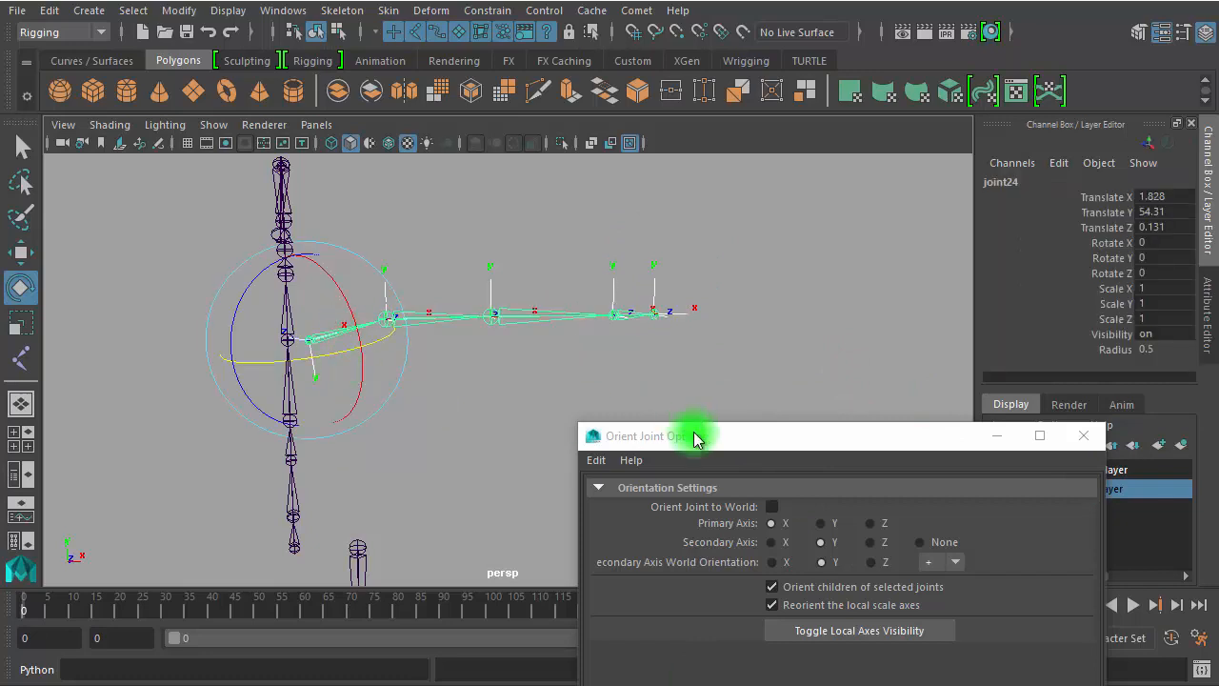
drag(695, 438, 673, 170)
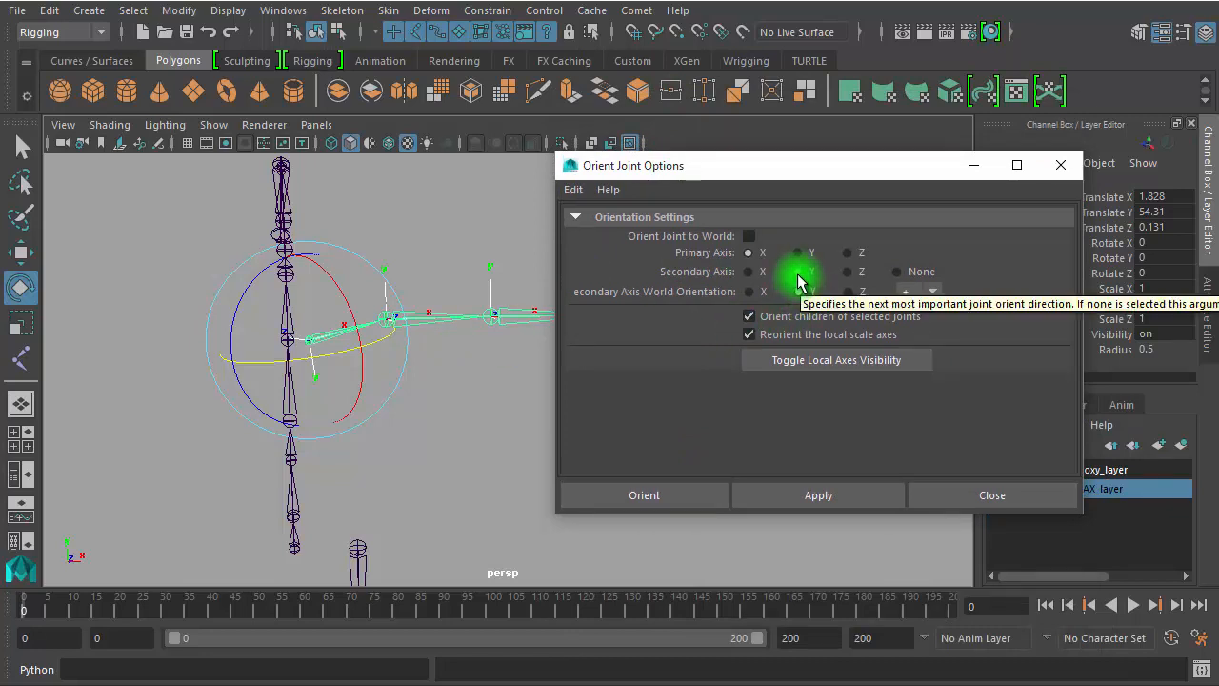
click(851, 294)
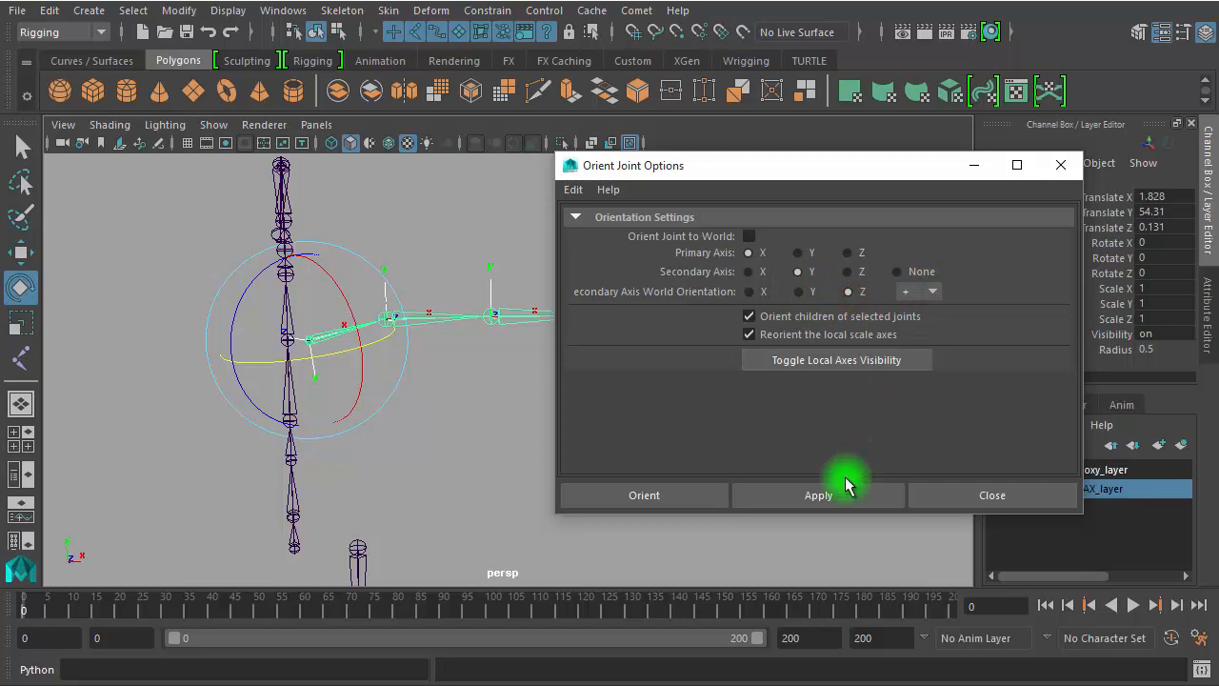
click(799, 493)
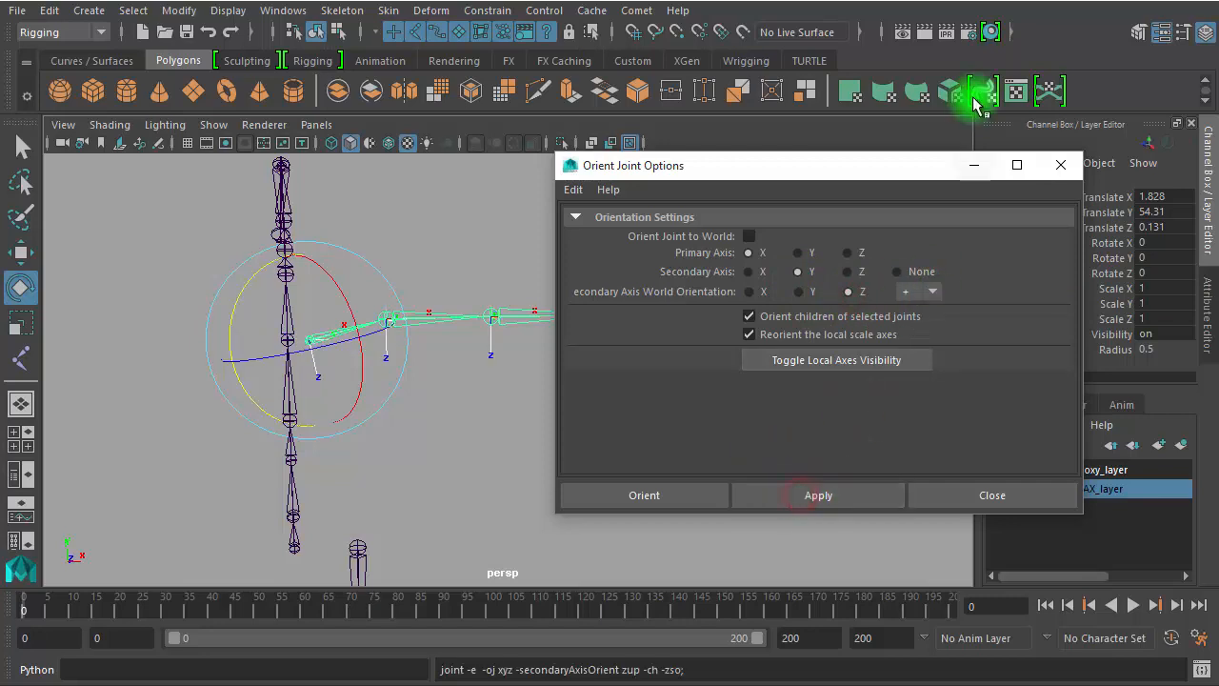
drag(915, 169, 877, 238)
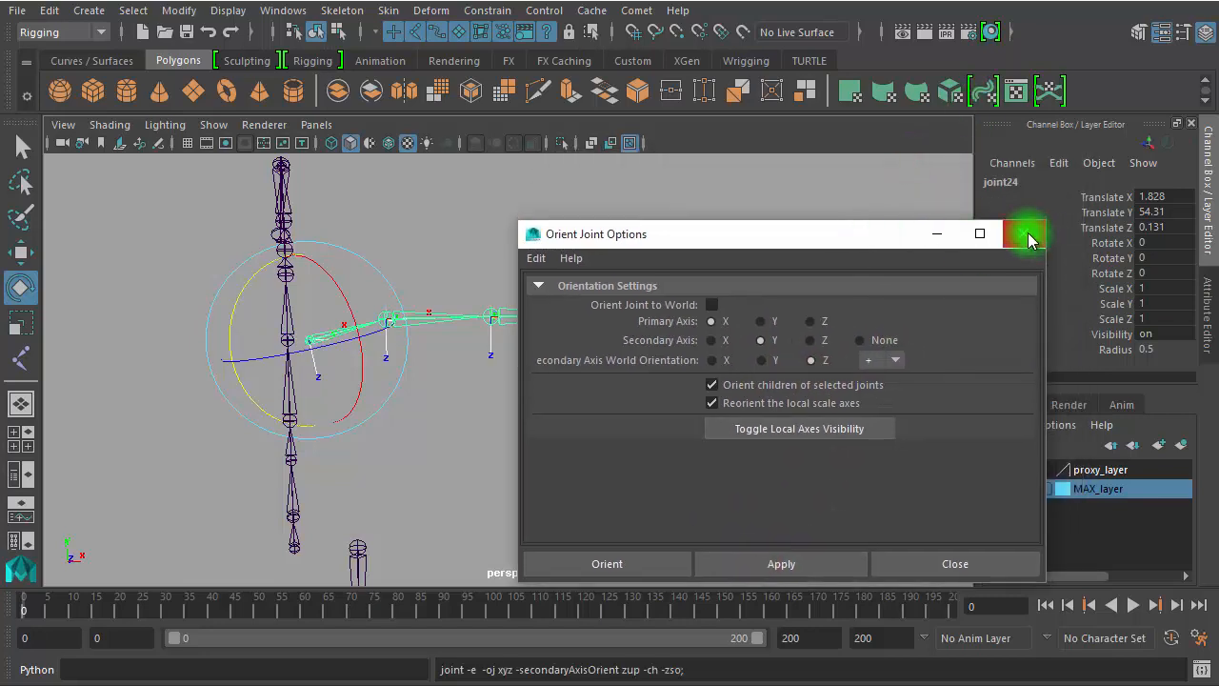
click(1025, 238)
click(639, 407)
Step: Try rotating the clavicle joint joint24, undo the rotation and select the shoulder joint joint20
mouse_move(552, 435)
alt+mouse_down()
mouse_move(507, 491)
mouse_move(523, 444)
mouse_move(557, 418)
alt+mouse_up()
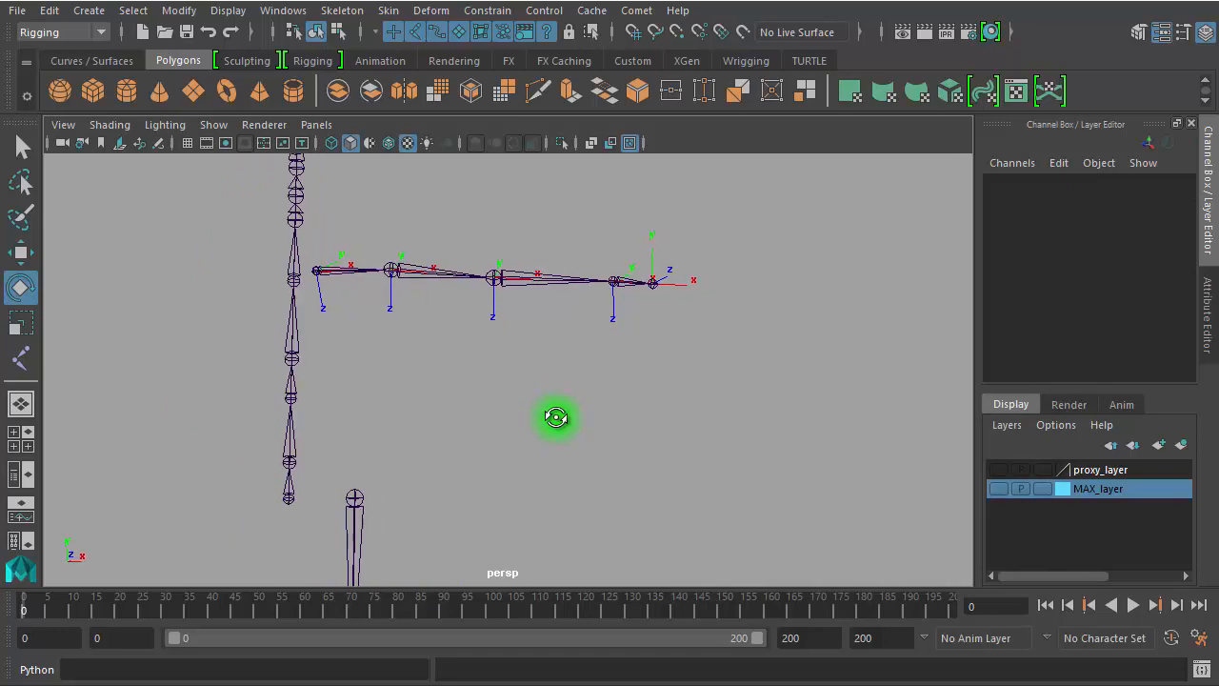
click(362, 270)
drag(288, 343, 97, 257)
key(ctrl+z)
click(505, 359)
drag(452, 236, 444, 316)
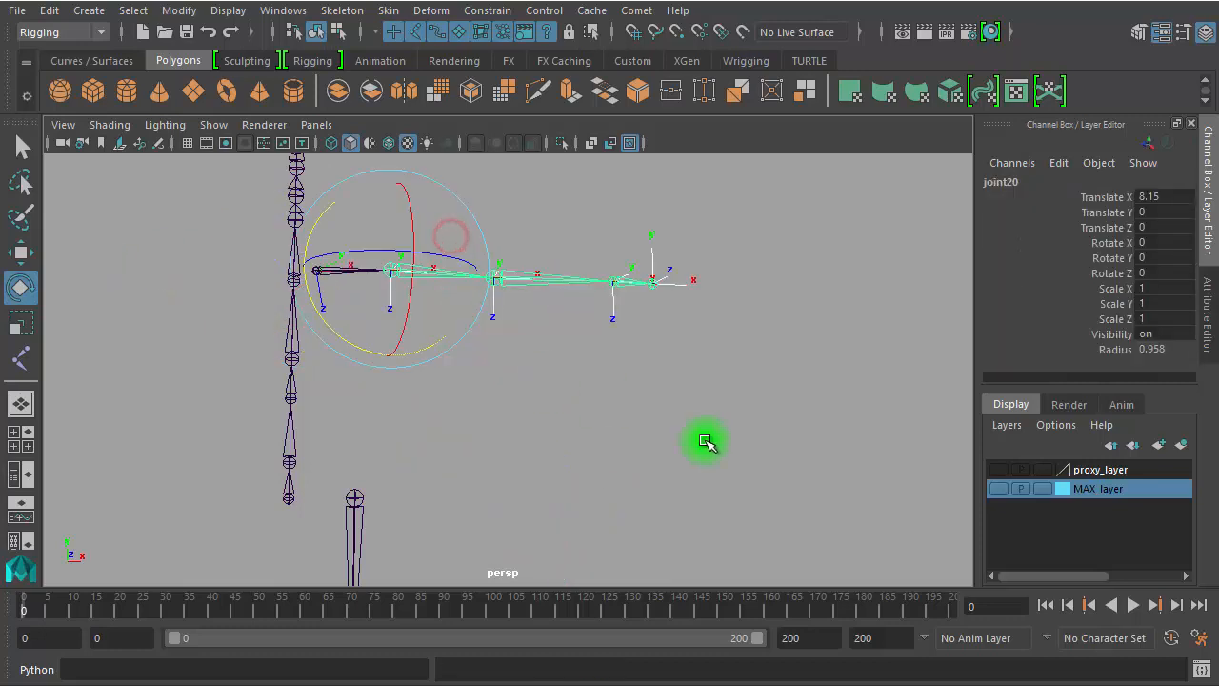
alt+drag(694, 438, 655, 440)
Step: Show MAX_layer and try rotating the shoulder joint joint20 about Y and Z against the character's arm, undoing each rotation
click(997, 489)
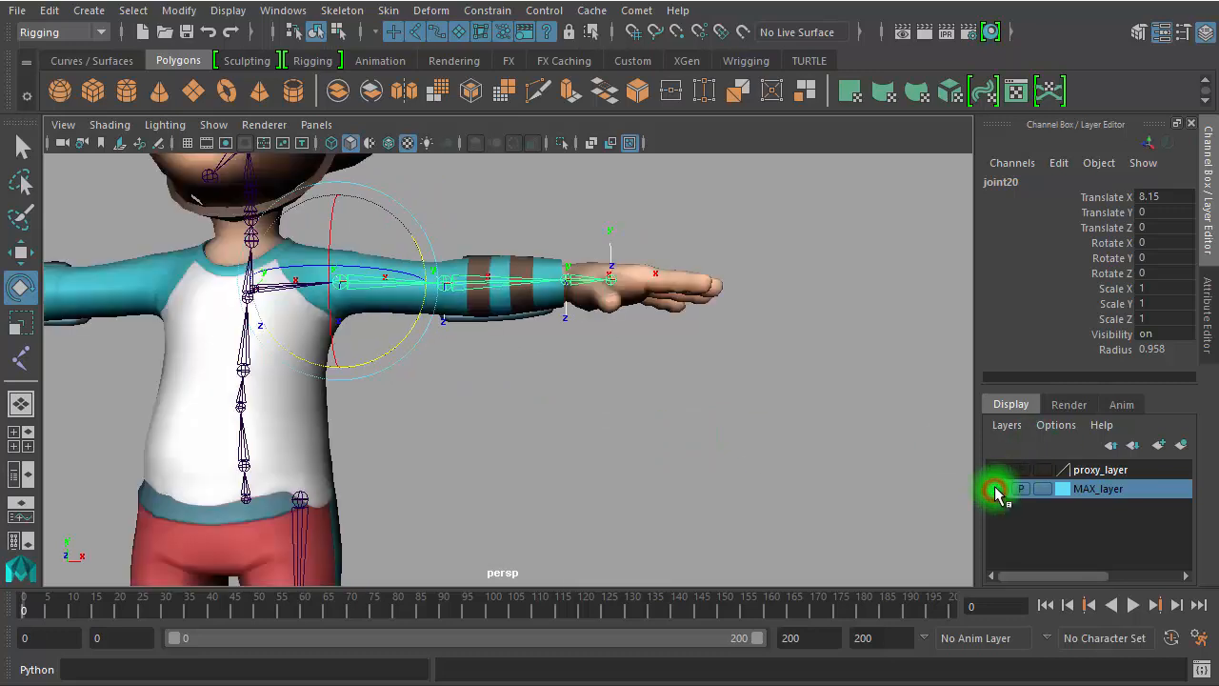
drag(391, 350, 521, 302)
key(ctrl+z)
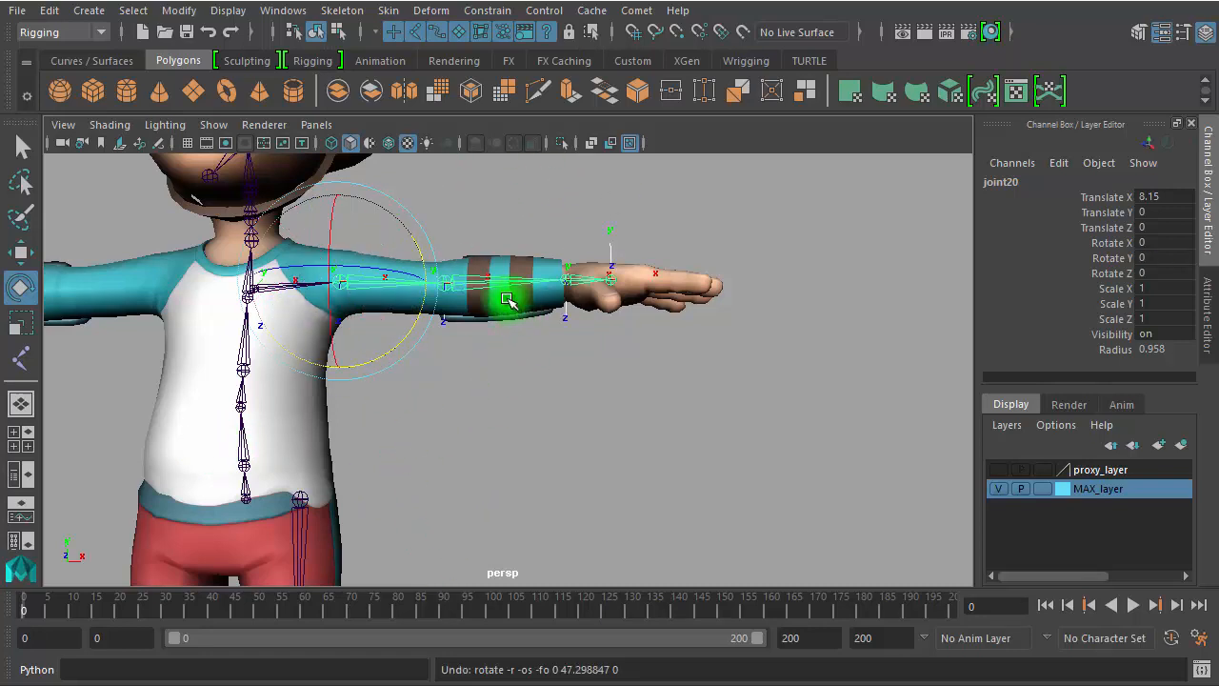
drag(403, 345, 293, 278)
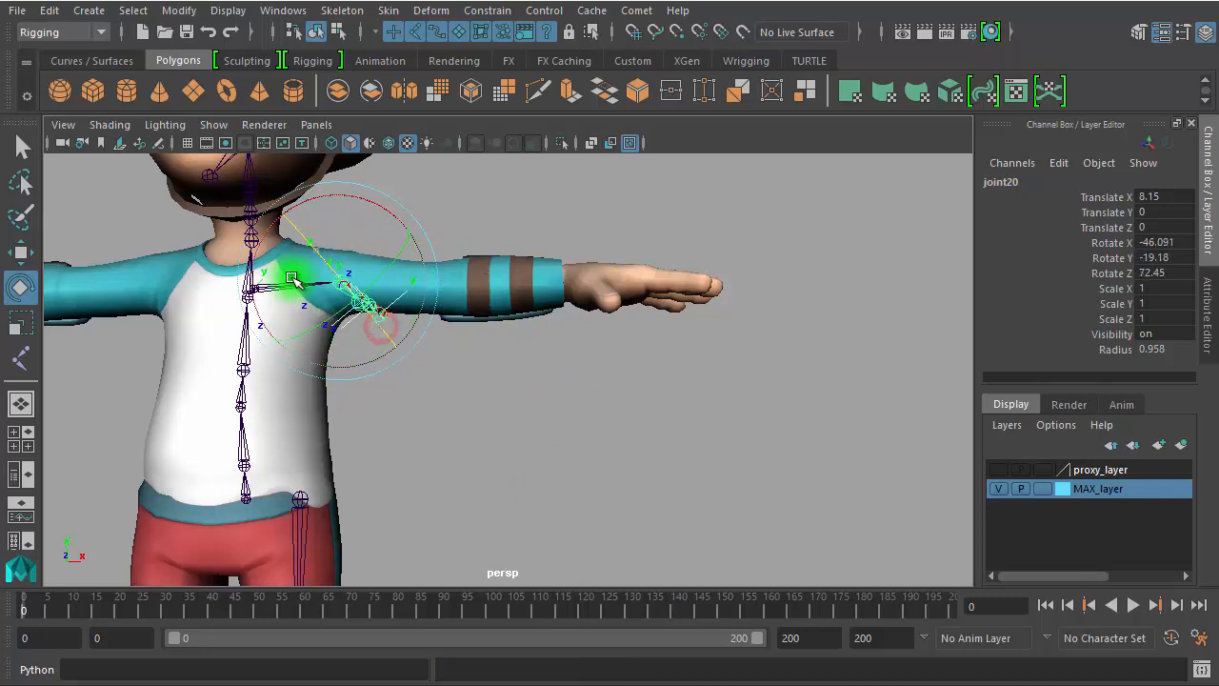
key(ctrl+z)
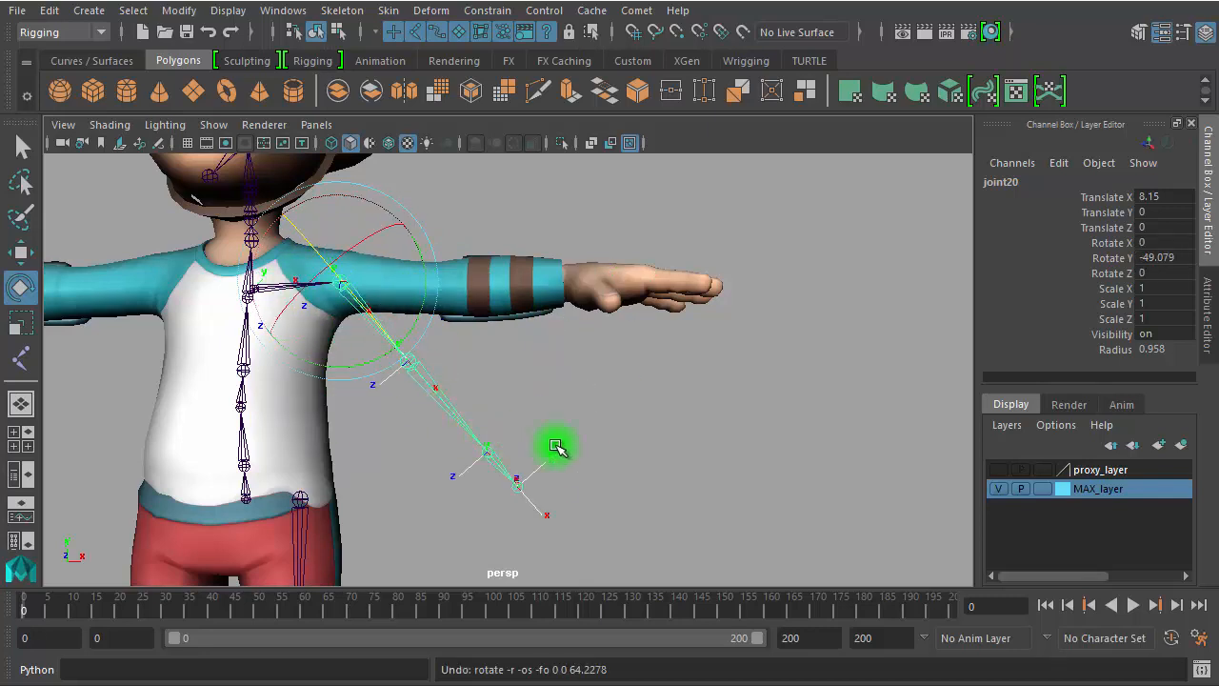
key(ctrl+z)
Step: Try another Z rotation of the shoulder joint joint20, undo it, clear the selection and hide MAX_layer
drag(395, 272, 462, 277)
key(ctrl+z)
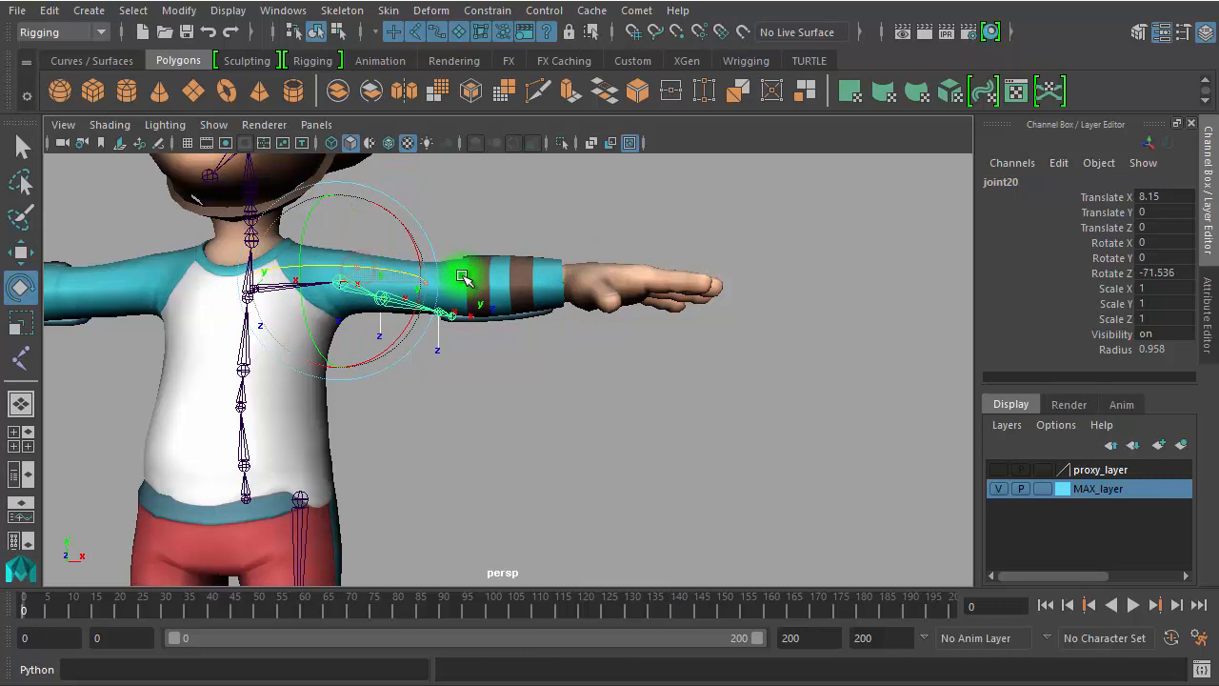
key(ctrl+z)
click(614, 438)
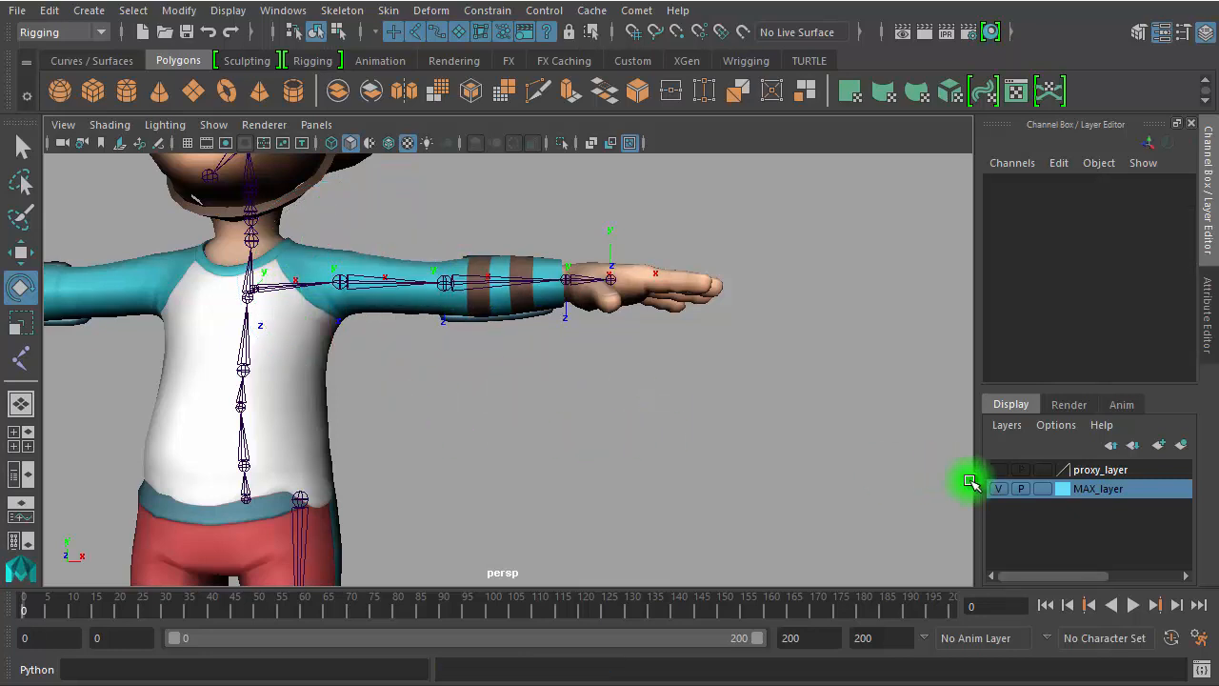
click(996, 488)
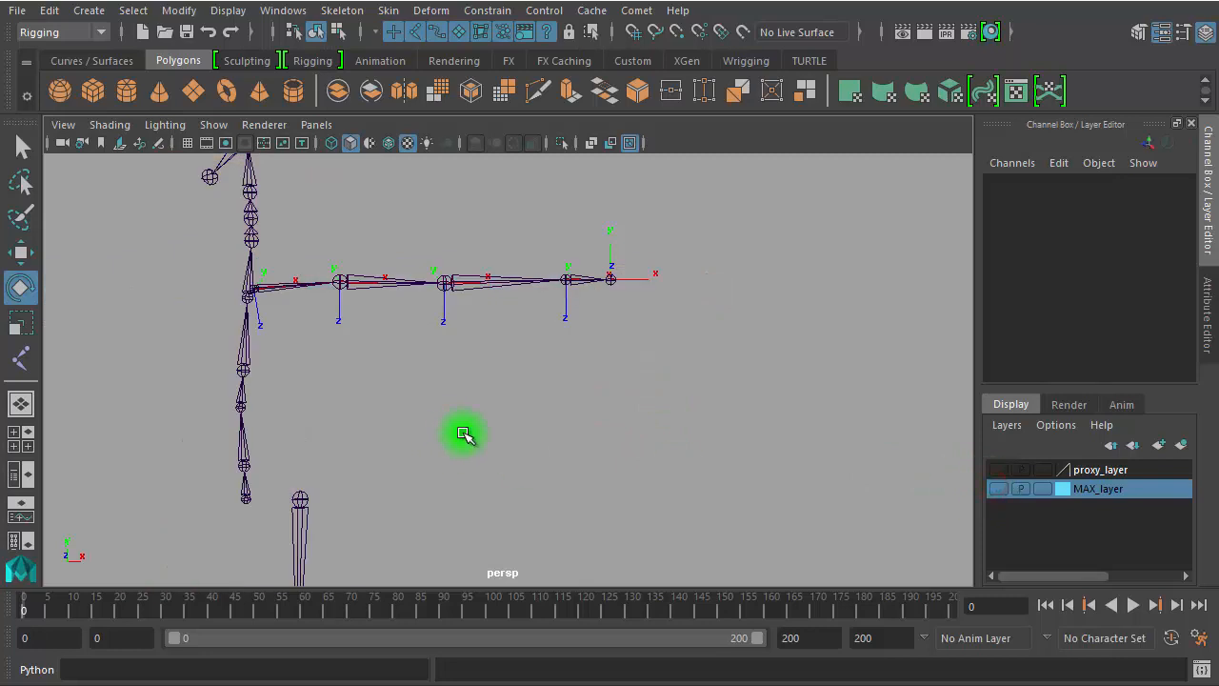
alt+drag(528, 425, 572, 422)
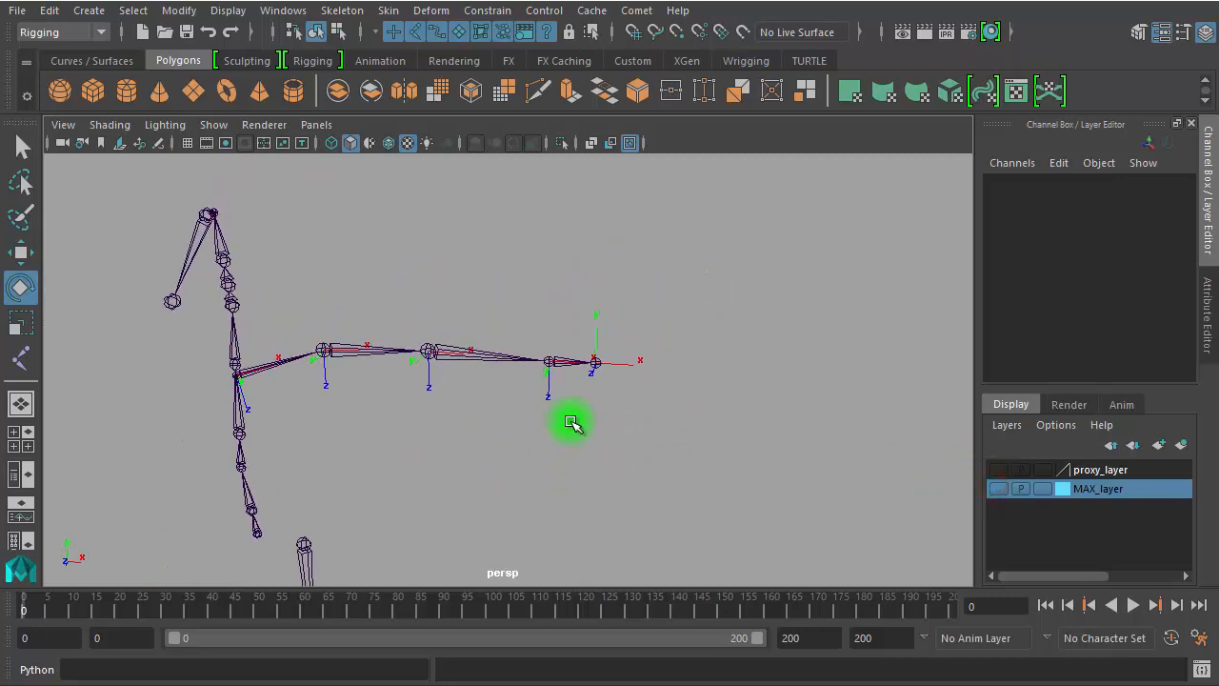
Step: Set the Joint Orient of the arm's end joint joint23 to 0 on all three axes
click(598, 366)
key(ctrl+a)
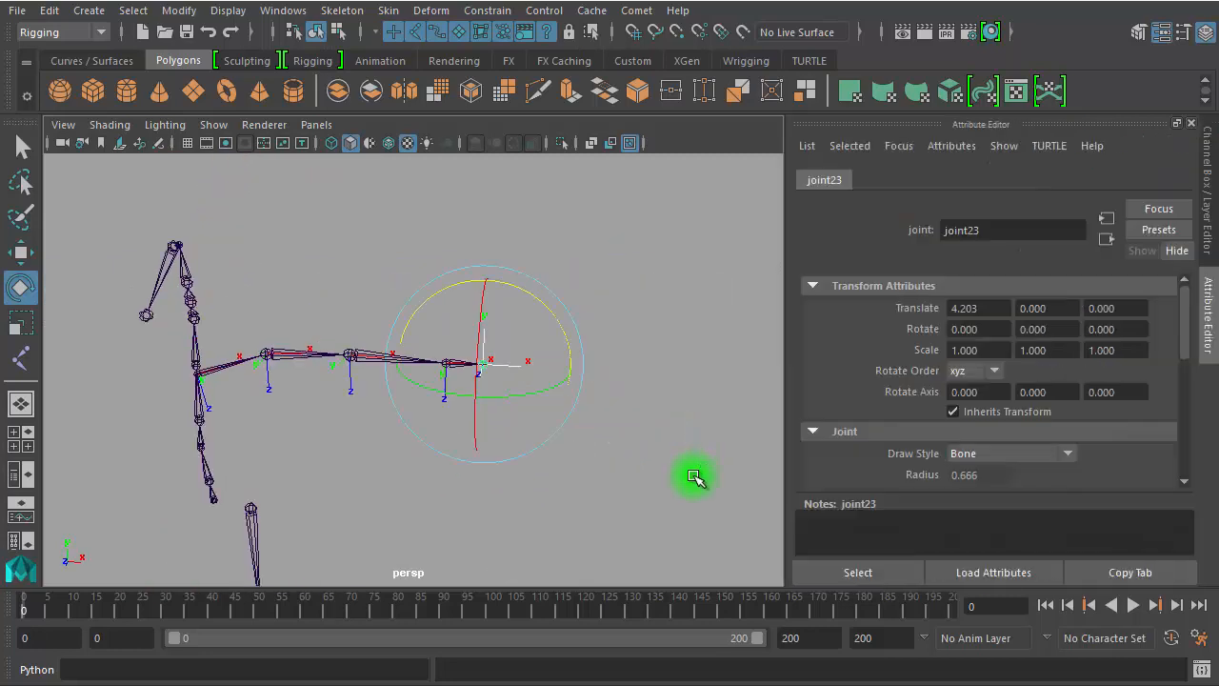
drag(1184, 330, 1184, 400)
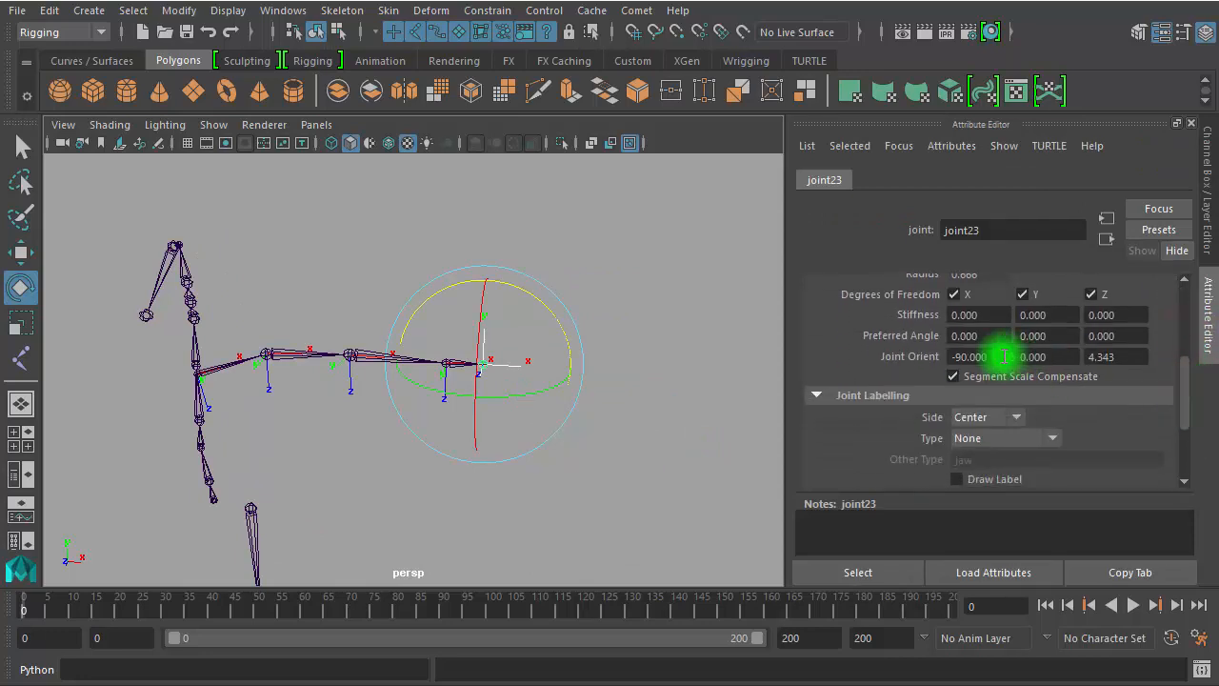
drag(998, 357, 898, 355)
text(0)
drag(1075, 356, 953, 355)
text(0)
drag(1139, 359, 1035, 357)
text(00)
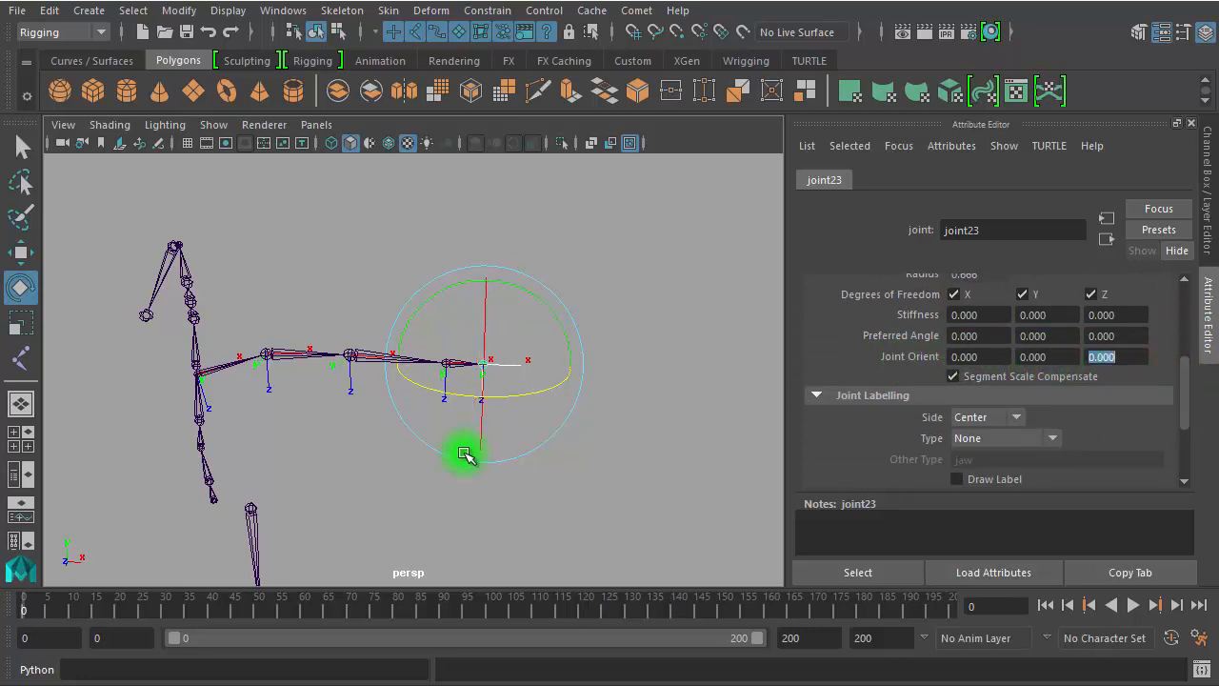
Step: Clear the selection and examine the local rotation axes along the arm chain from several angles
click(596, 482)
alt+drag(544, 396, 517, 478)
alt+right_drag(489, 465, 783, 466)
alt+middle_drag(471, 341, 474, 250)
alt+right_drag(474, 250, 597, 482)
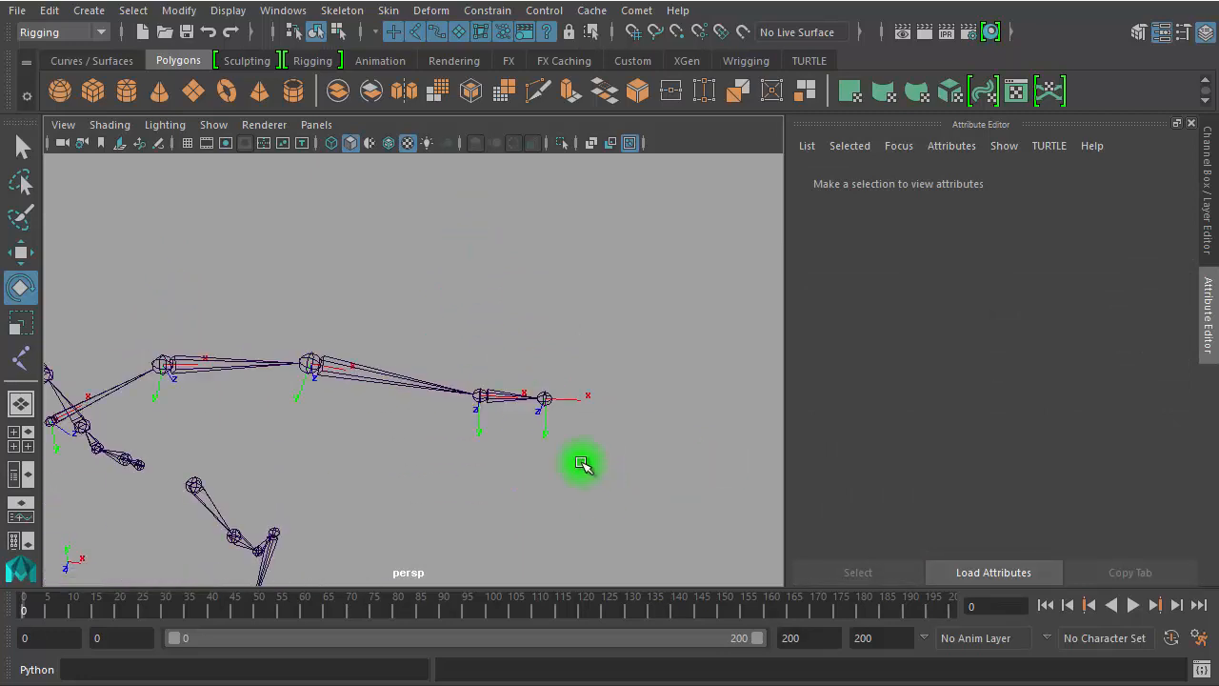
click(479, 390)
click(362, 515)
alt+right_drag(387, 464, 321, 461)
alt+drag(321, 462, 236, 370)
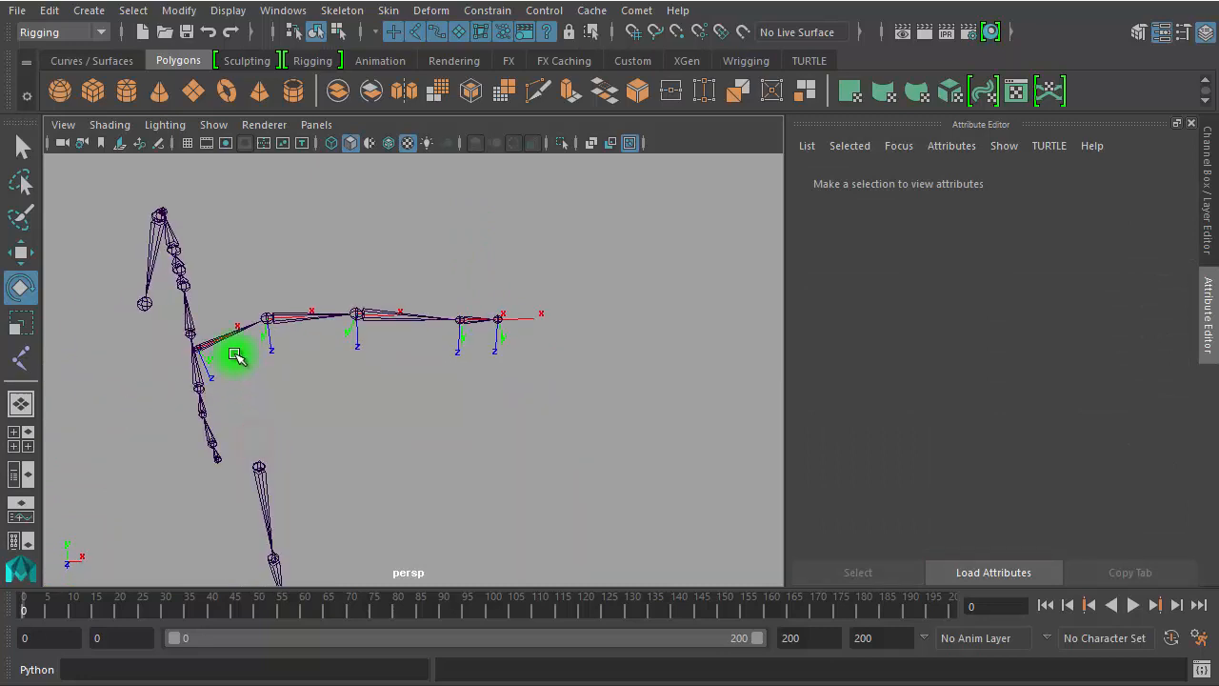
Step: Select the whole arm hierarchy from joint24, turn off its Local Rotation Axes display and clear the selection
click(224, 343)
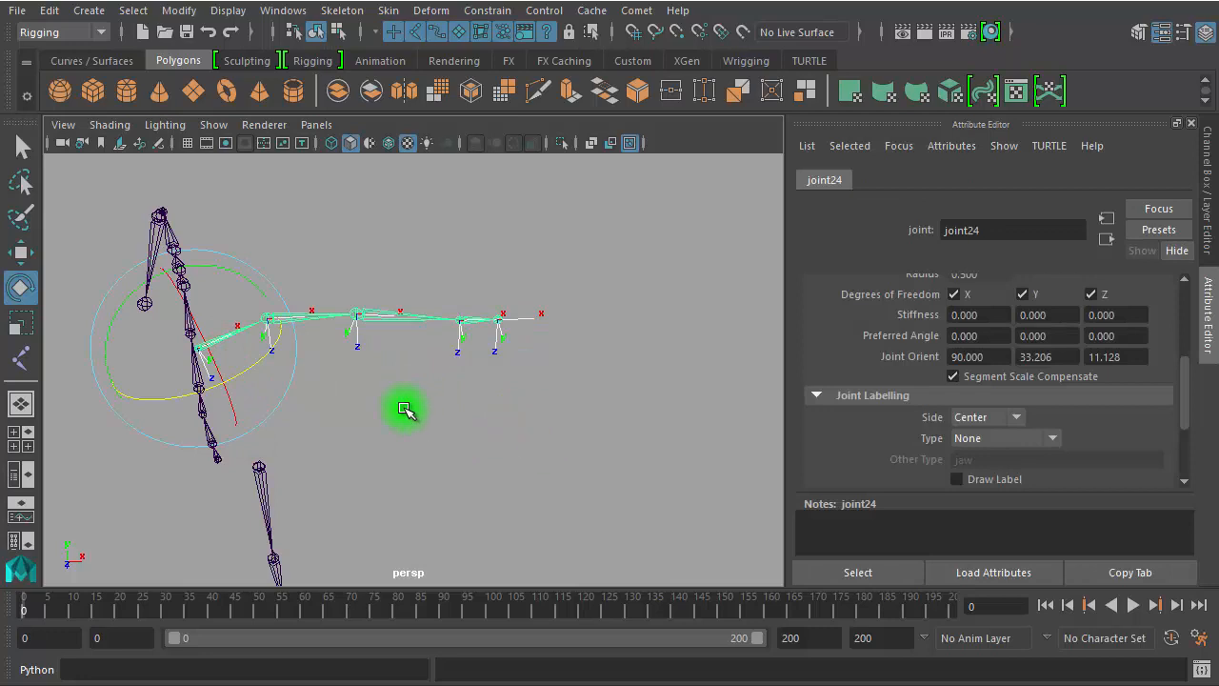
right_click(390, 406)
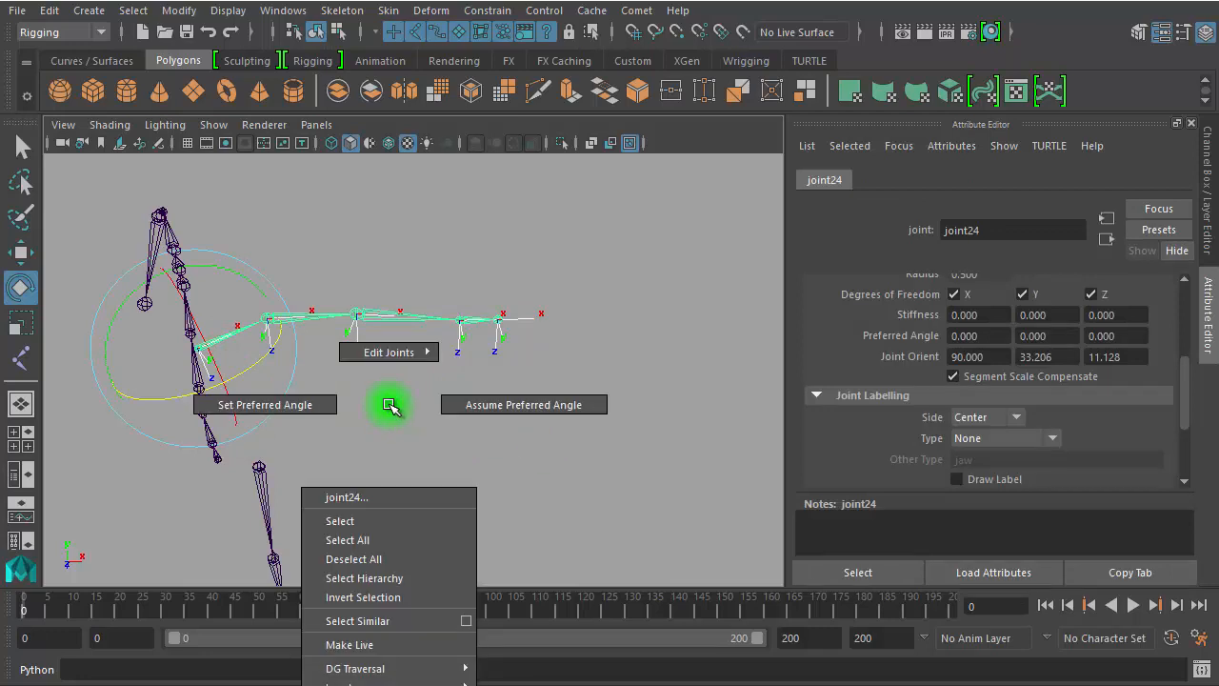
right_drag(390, 406, 387, 577)
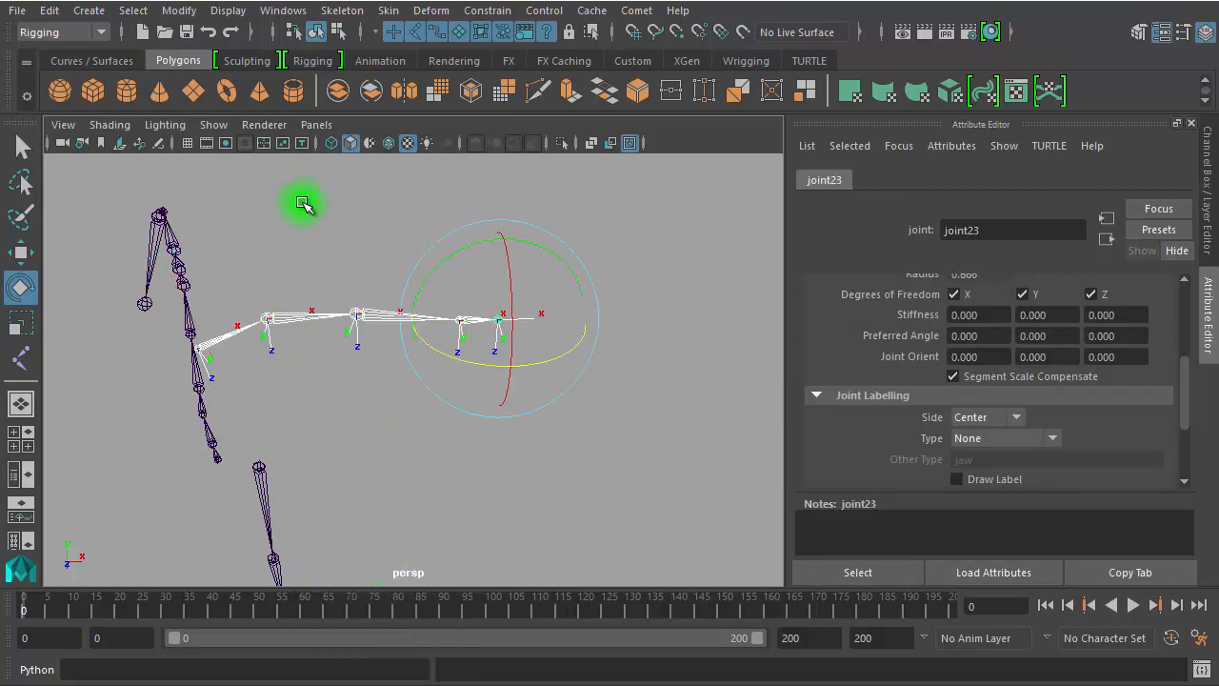
click(232, 13)
mouse_move(400, 250)
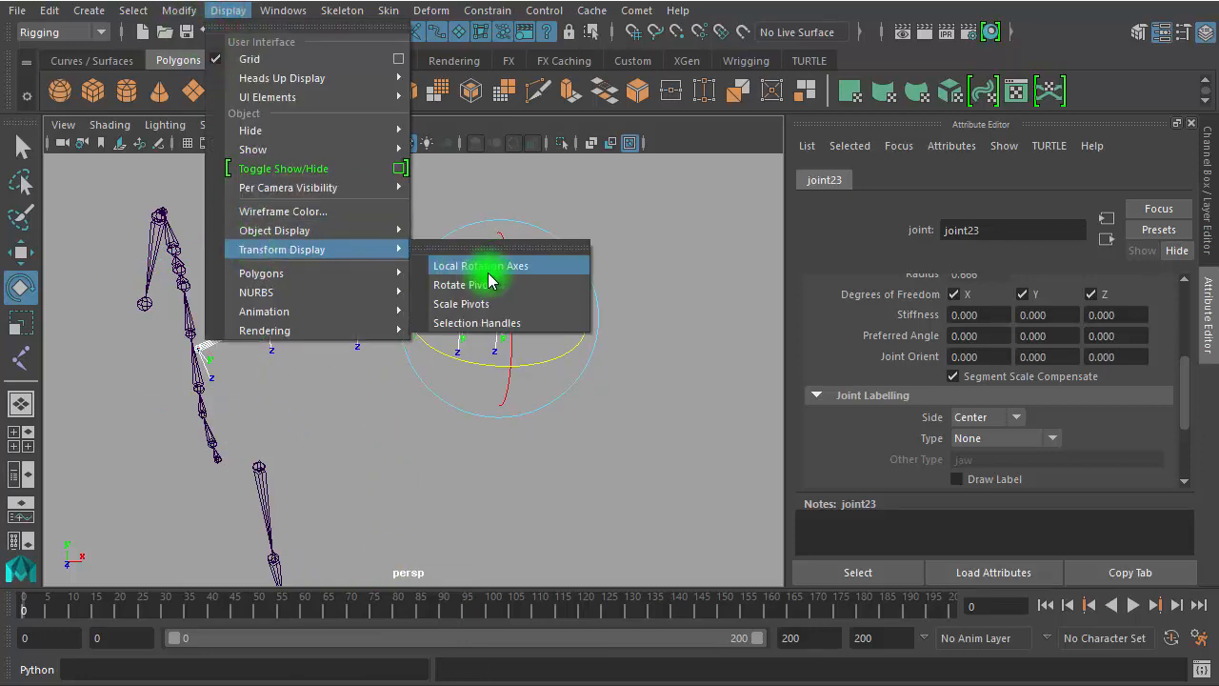
click(519, 274)
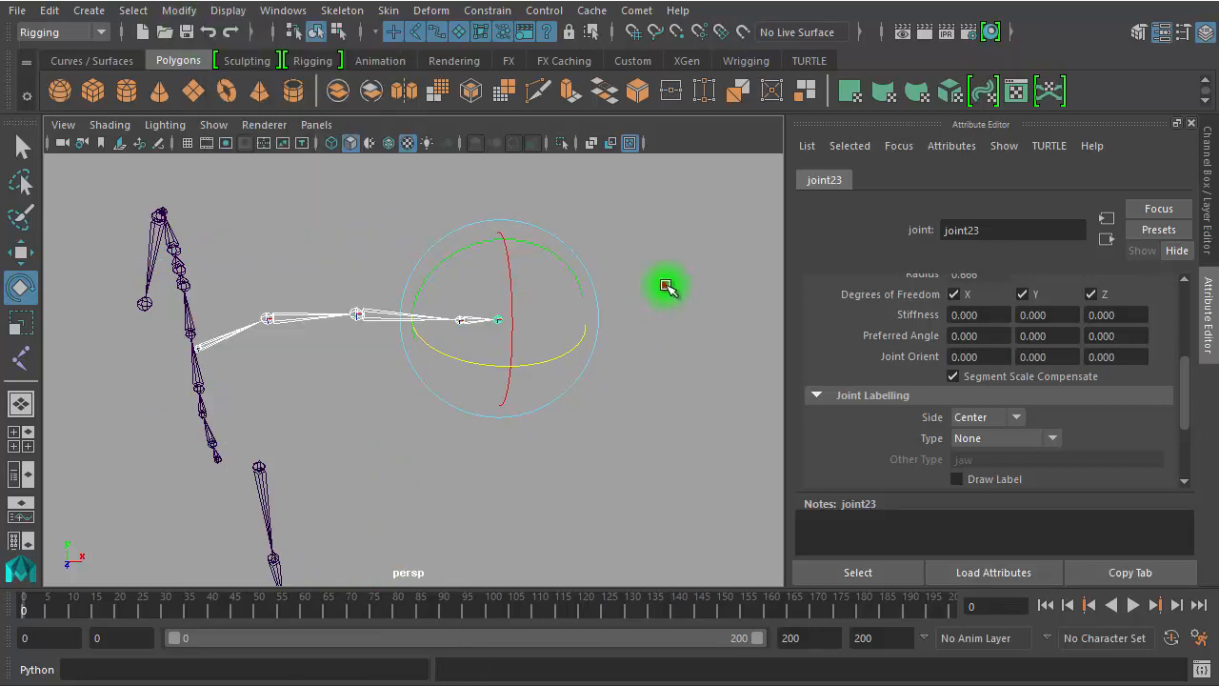
click(664, 286)
Step: Select the leg's root joint joint1, inspect its translate values and clear the selection
alt+drag(427, 381, 399, 395)
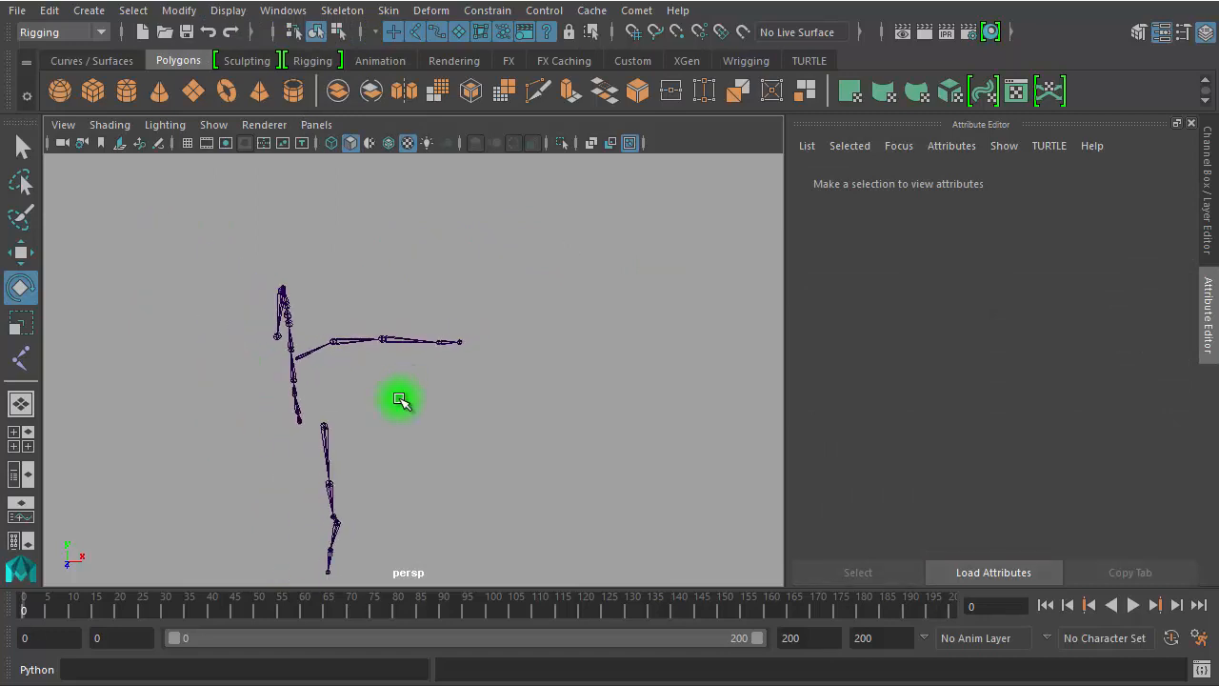
alt+middle_drag(382, 410, 372, 266)
alt+right_drag(311, 303, 561, 324)
alt+middle_drag(511, 321, 611, 416)
drag(289, 324, 408, 313)
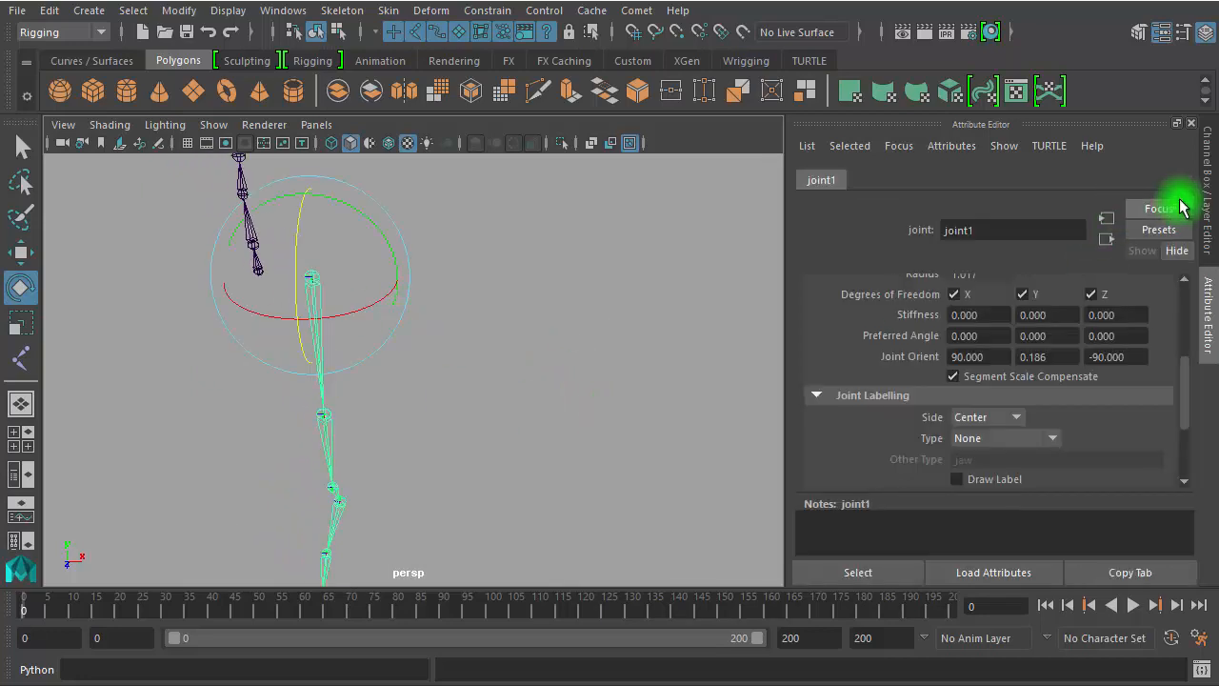
click(1208, 167)
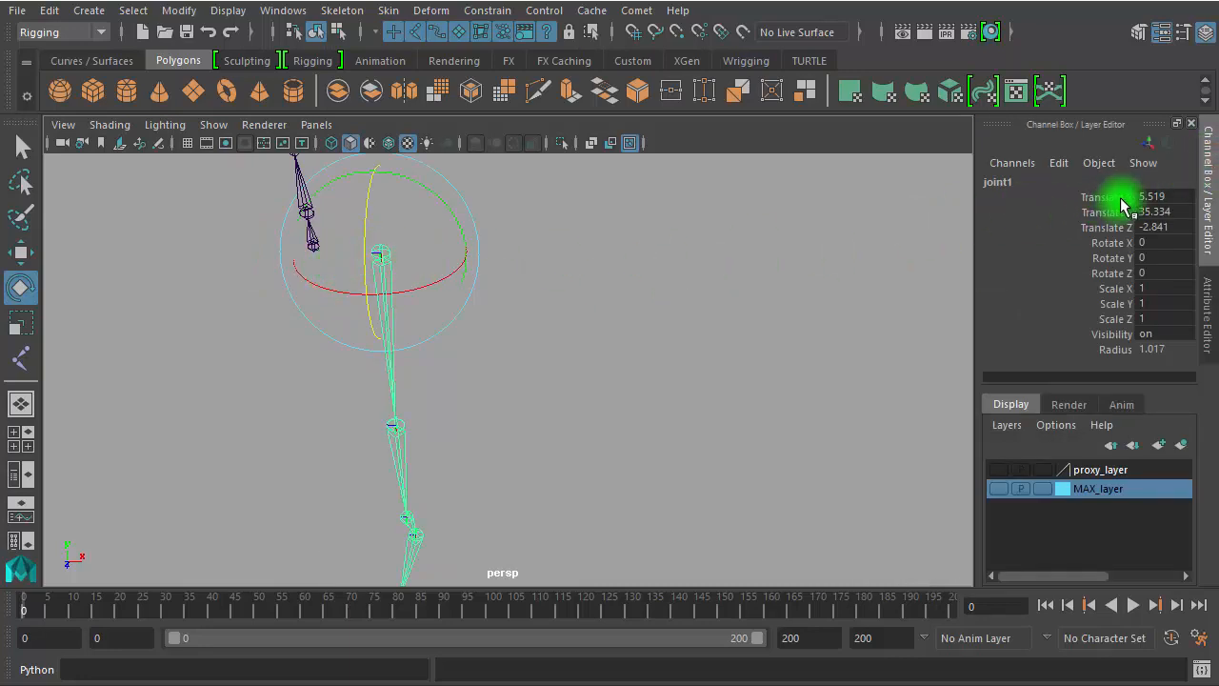
drag(1146, 196, 1158, 229)
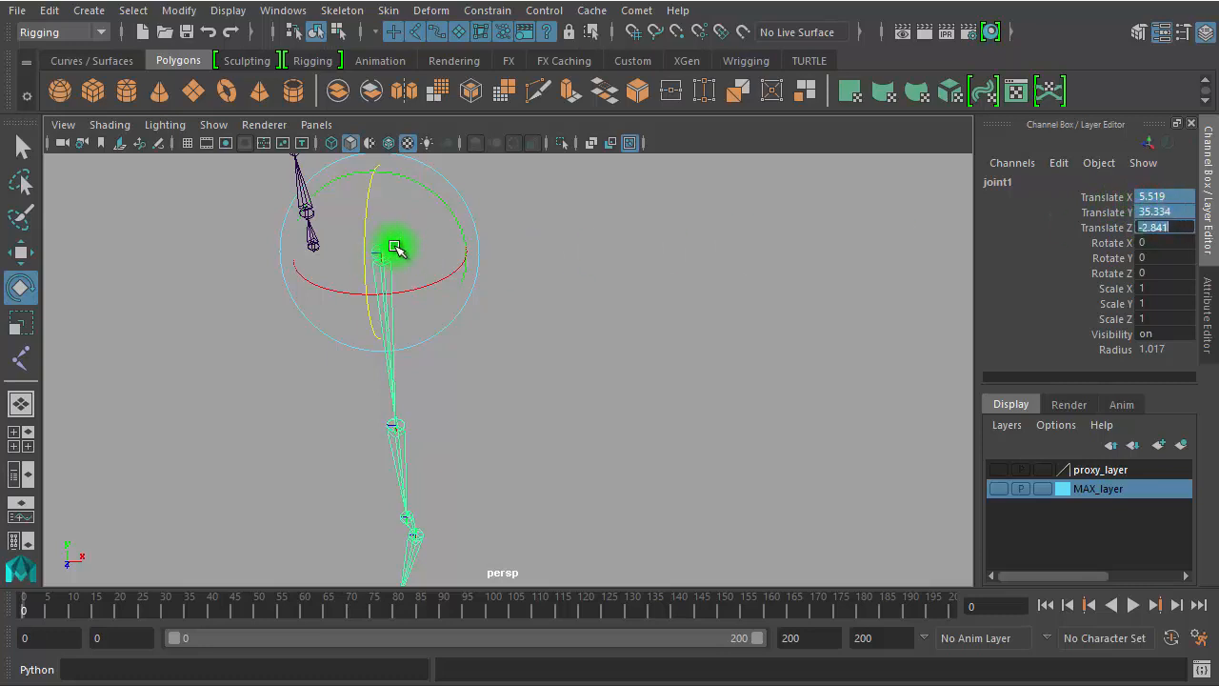
click(746, 298)
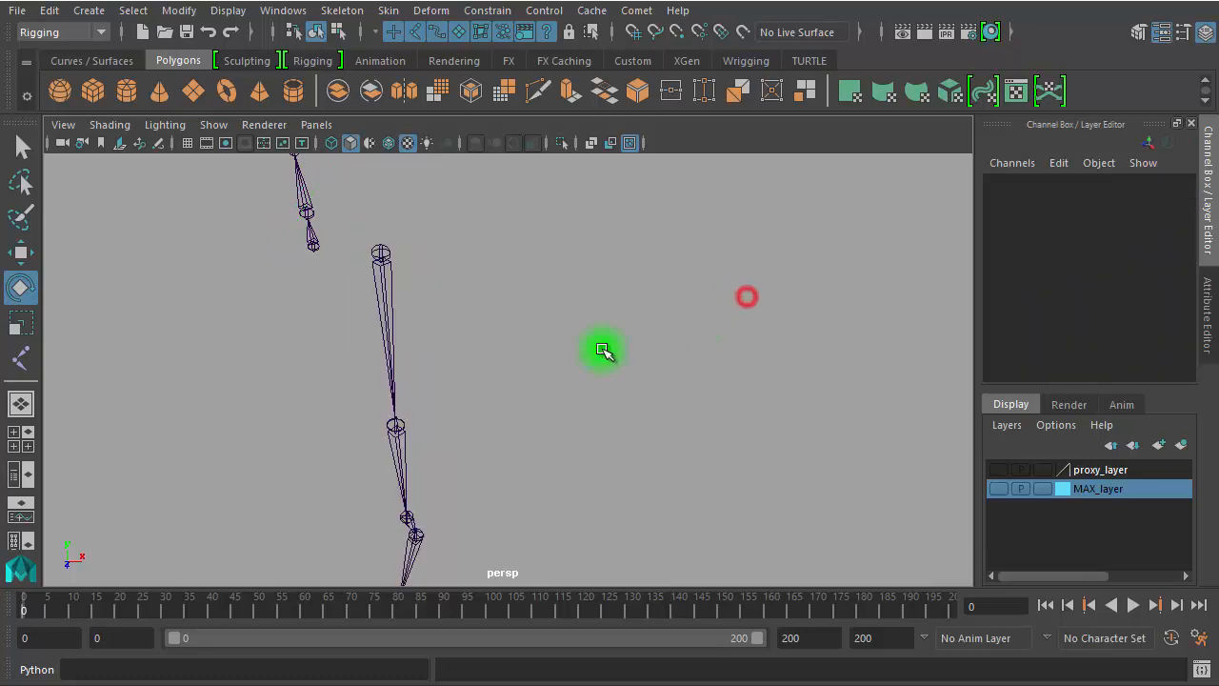
Step: Compare the translate and rotate values of the hip joint joint1 and knee joint joint2, examining the leg from different sides
click(401, 439)
alt+drag(738, 433, 659, 334)
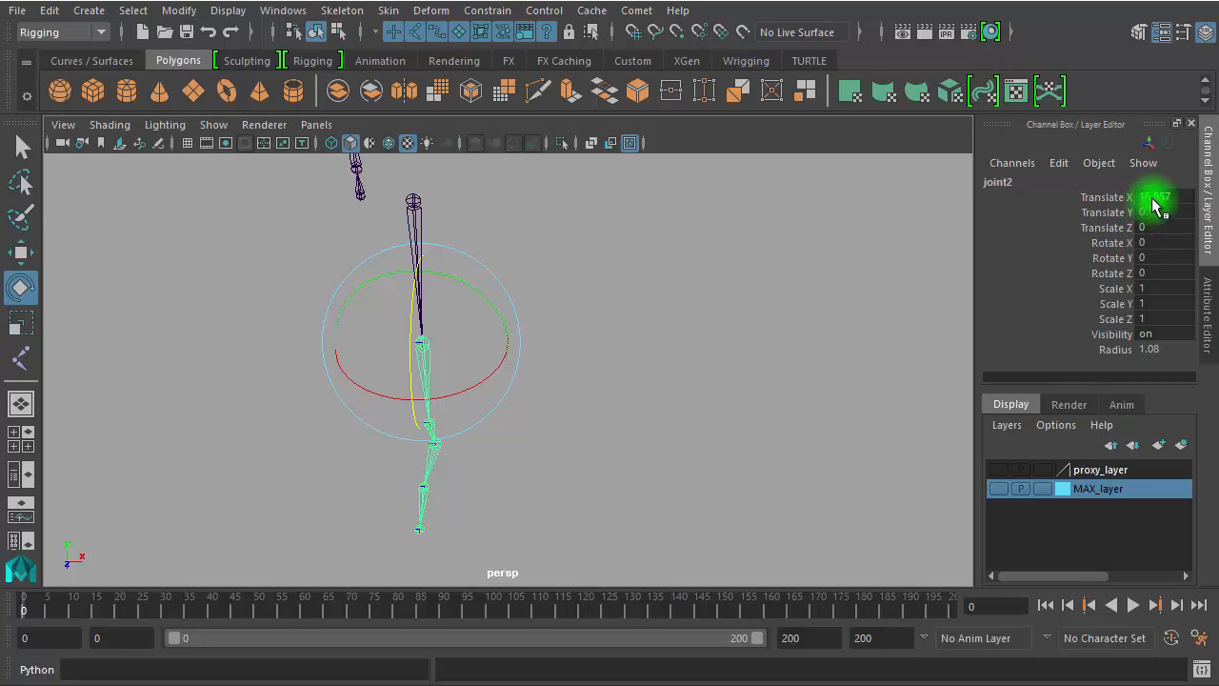
click(656, 253)
alt+drag(609, 283, 481, 292)
alt+middle_drag(461, 289, 435, 376)
alt+right_drag(448, 374, 558, 362)
click(475, 235)
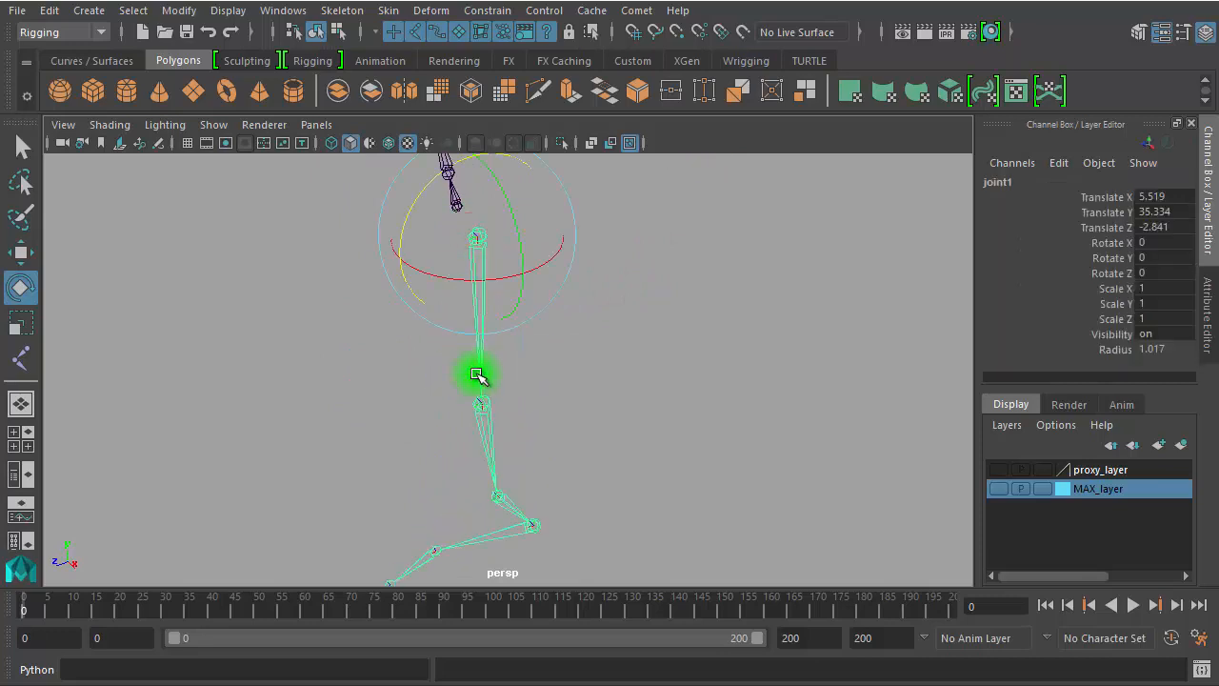
click(484, 409)
alt+drag(662, 445, 700, 278)
alt+drag(508, 305, 652, 322)
alt+middle_drag(664, 320, 672, 362)
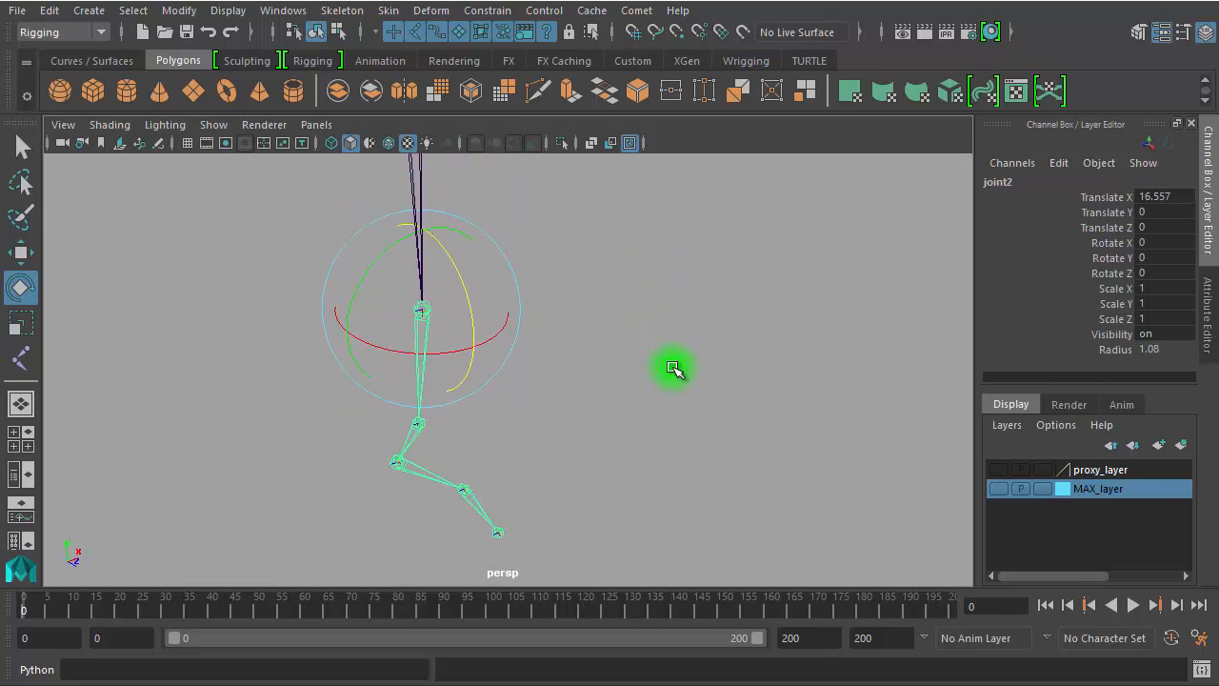
Step: Walk down the leg hierarchy from joint2 to joint6 and back up to joint1, checking each joint's translate and rotate values
key(Down)
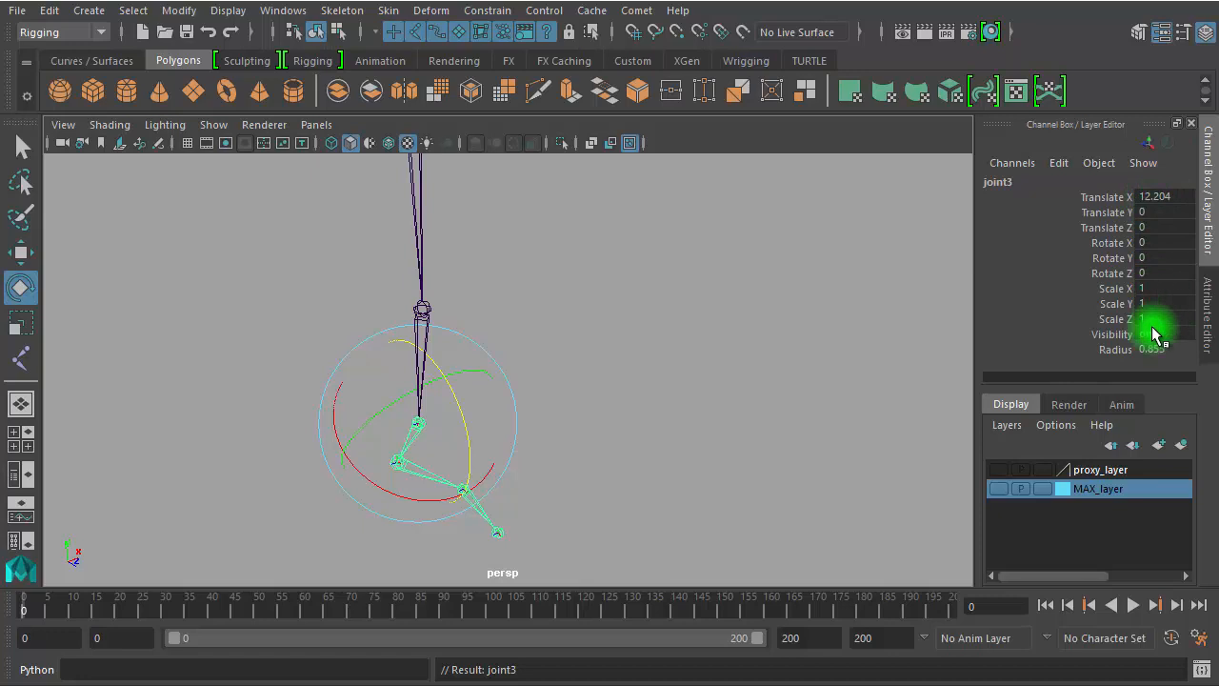
key(Down)
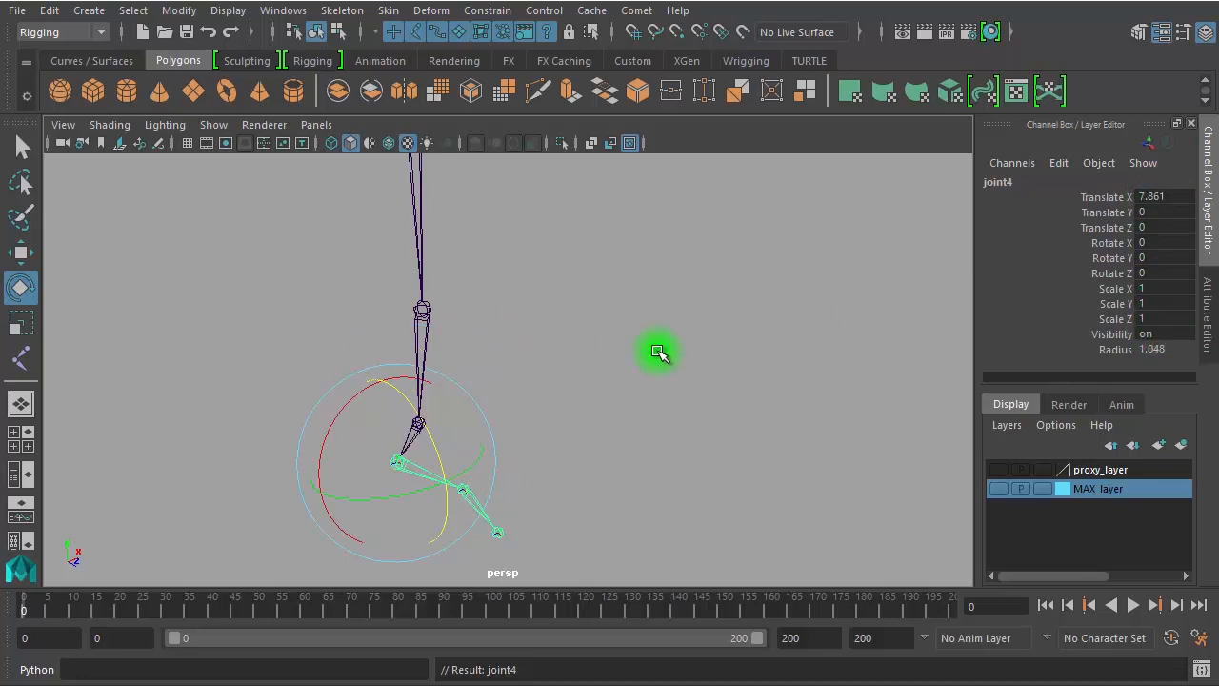
key(Down)
key(Down)
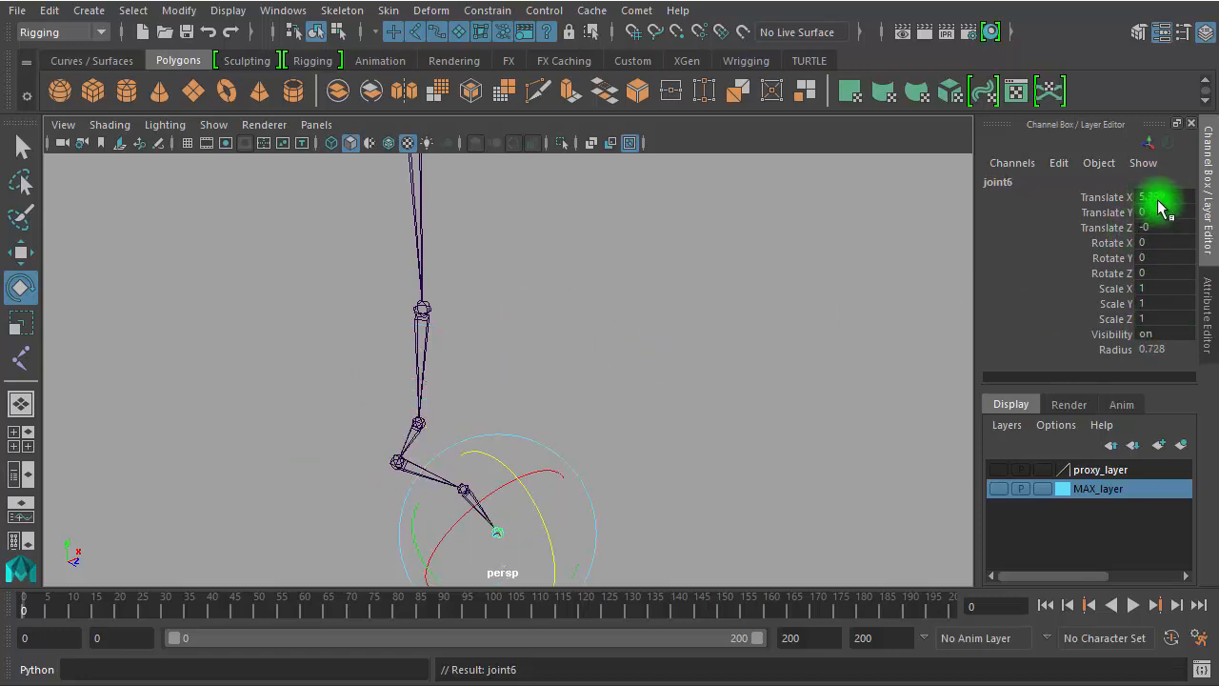
key(Up)
key(Up)
key(Up)
key(Up)
key(Up)
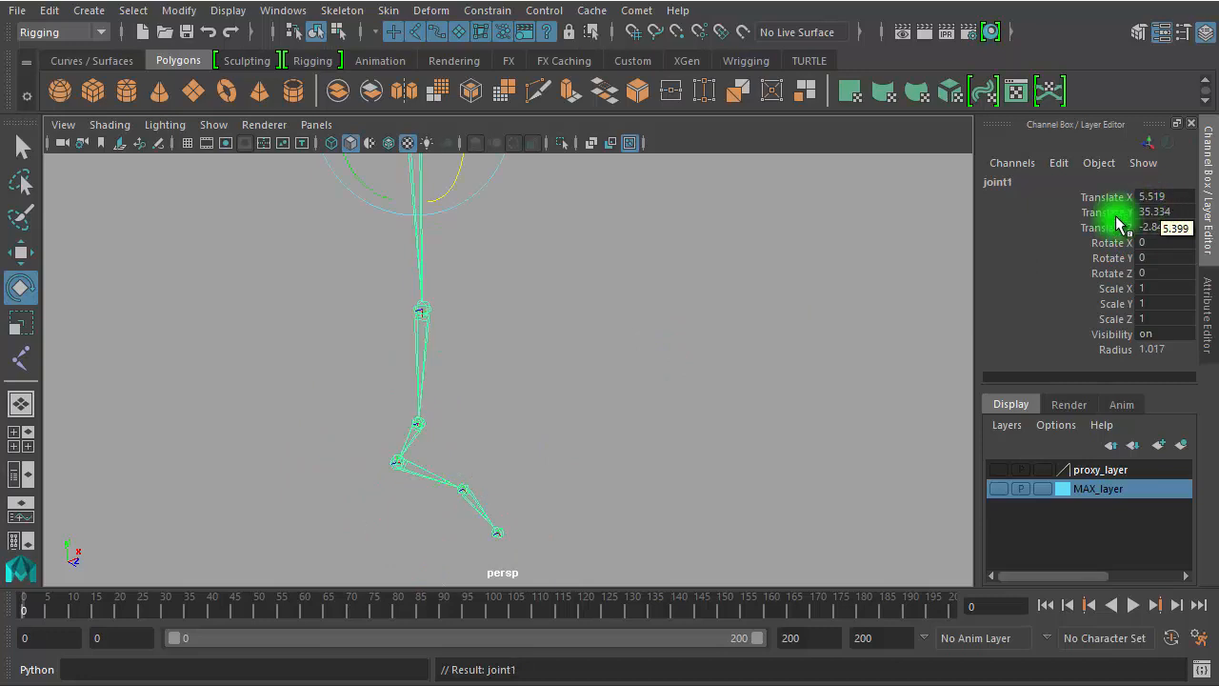
key(Down)
key(Down)
key(Down)
key(Down)
key(Up)
key(Up)
key(Up)
key(Up)
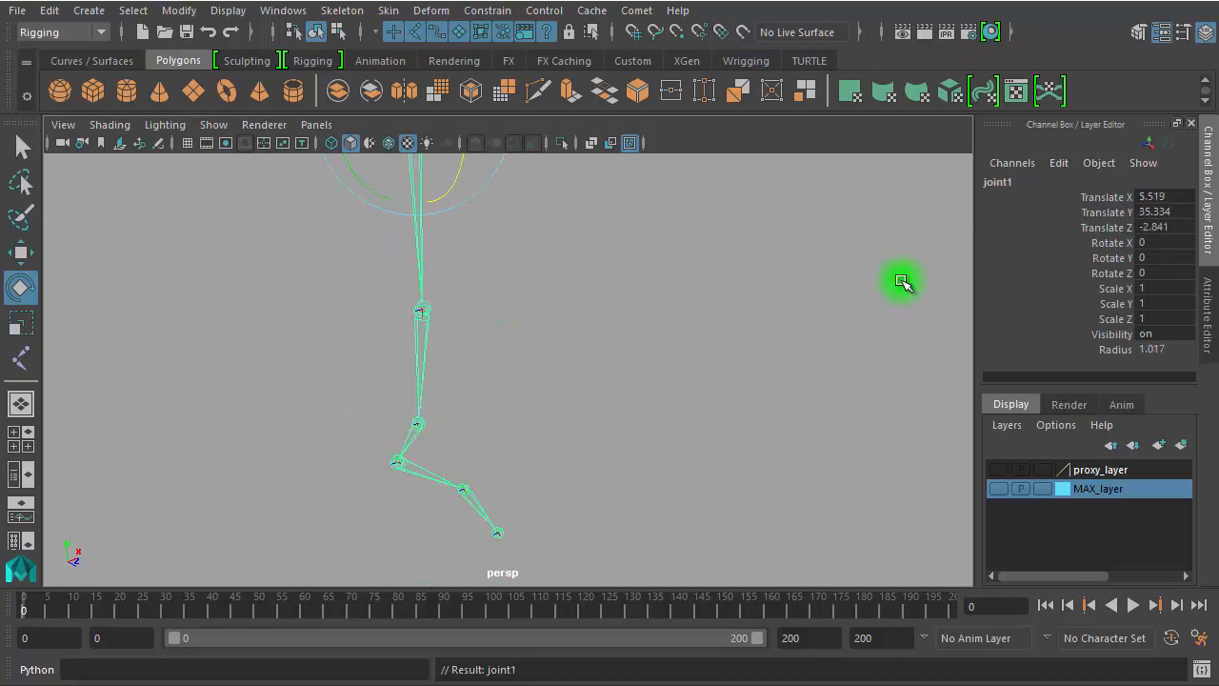
Step: Select the spine's root joint joint7 and walk up the hierarchy to joint15, checking the translate and rotate values
alt+middle_drag(641, 301, 735, 539)
click(771, 410)
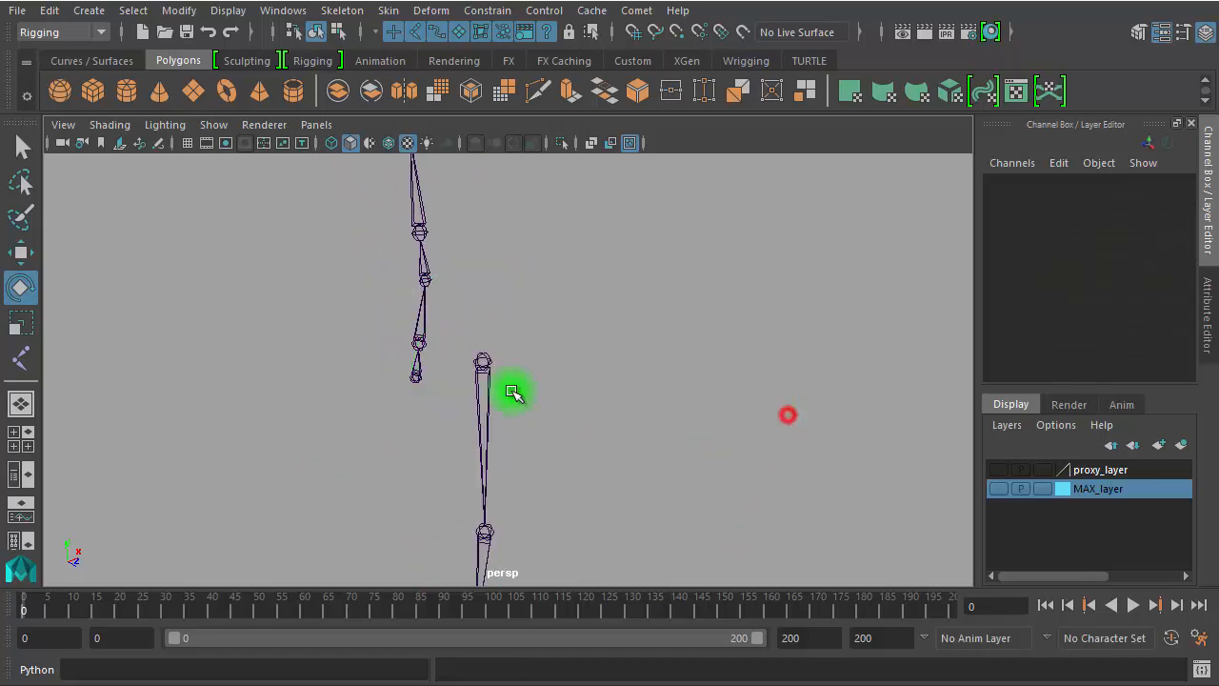
click(412, 383)
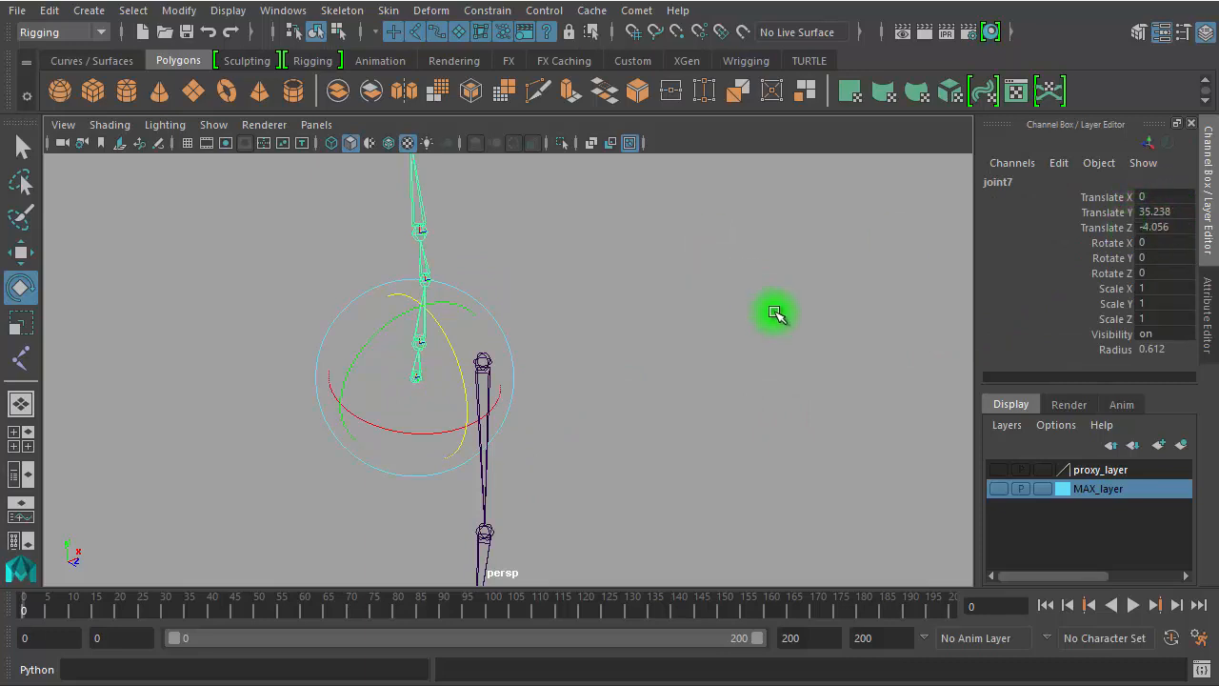
key(Down)
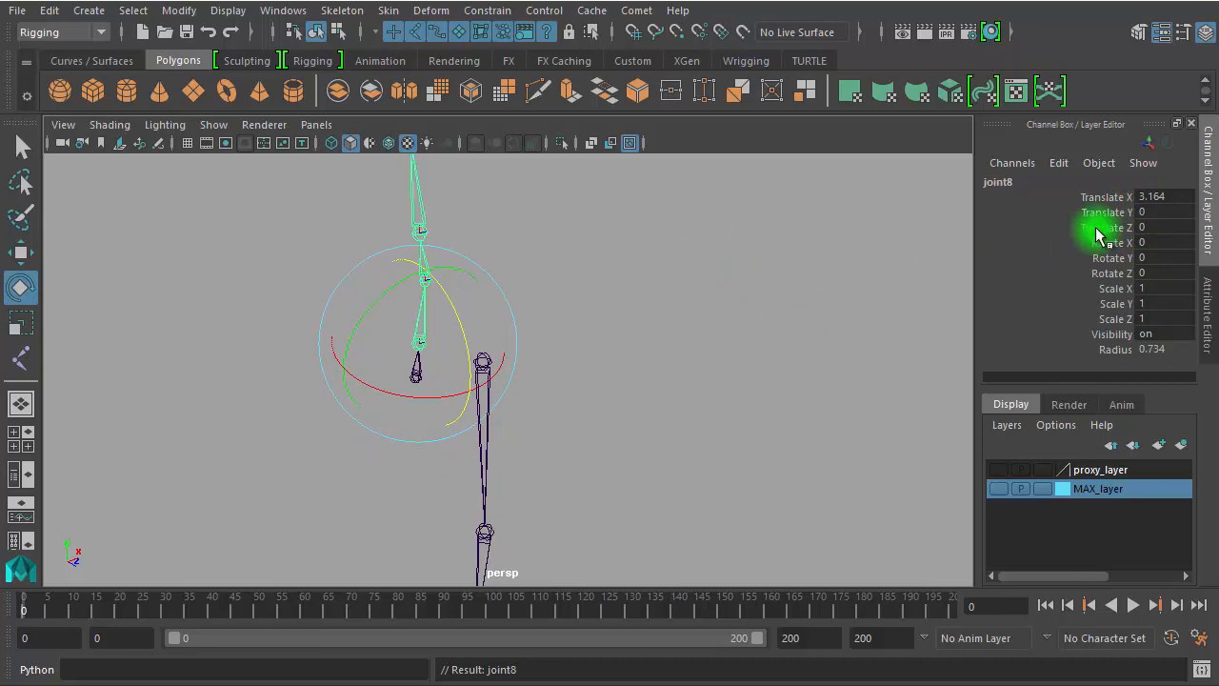
key(Down)
key(Down)
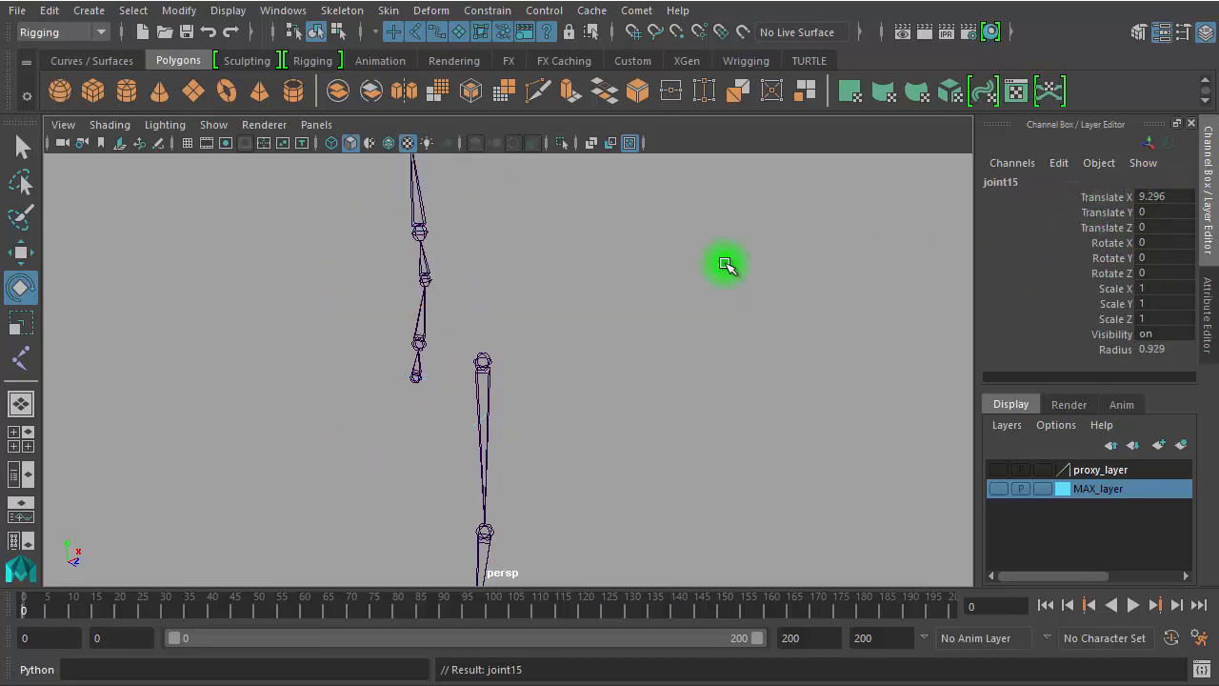
Step: Select the clavicle joint joint24 and walk along the arm between joint21 and joint20, checking the translate and rotate values
alt+drag(458, 297, 624, 405)
click(721, 422)
click(483, 347)
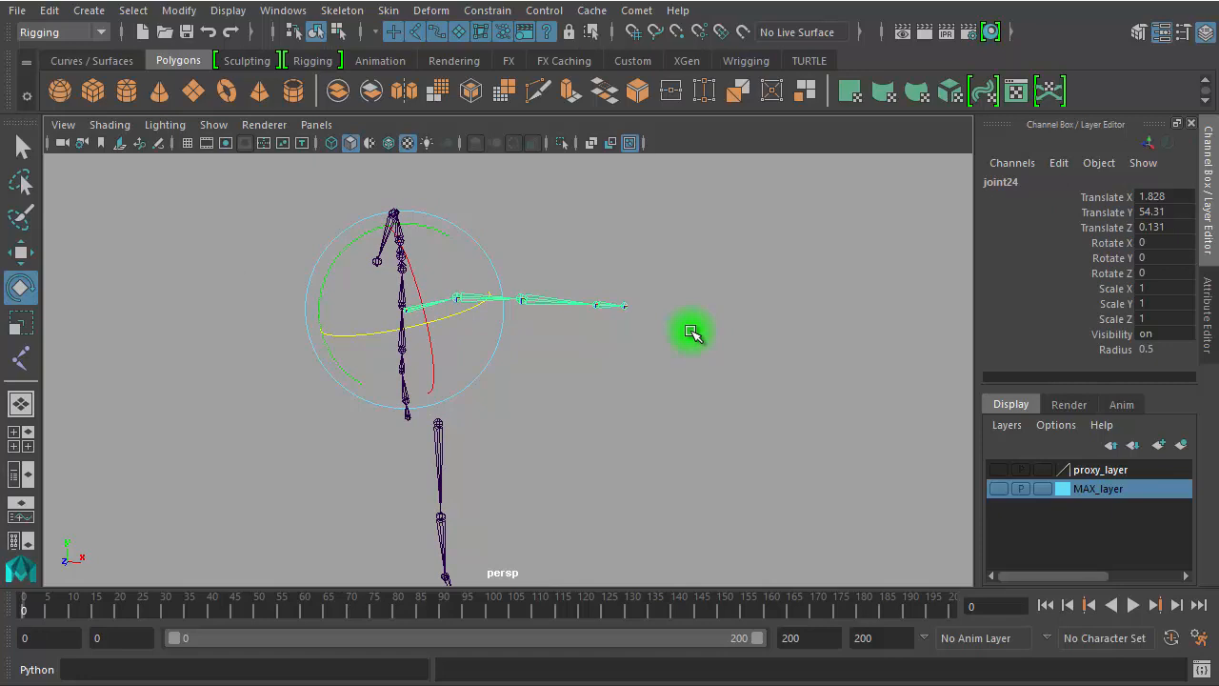
key(Down)
key(Down)
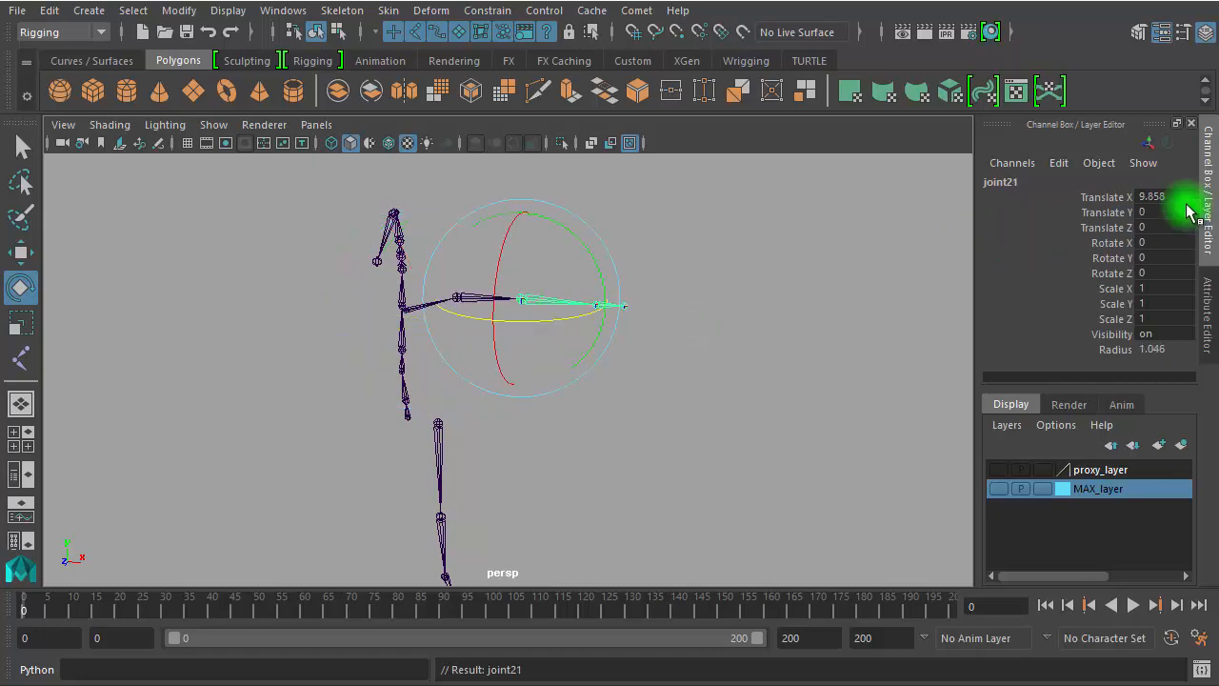
key(Up)
key(Up)
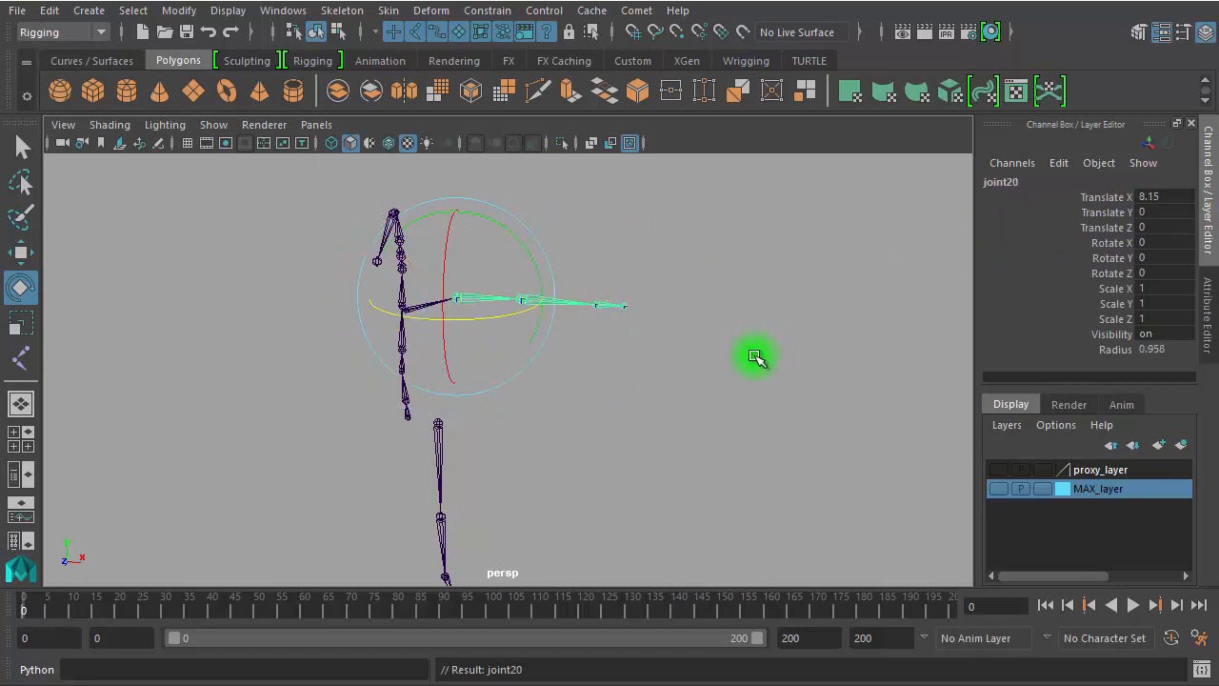
key(Up)
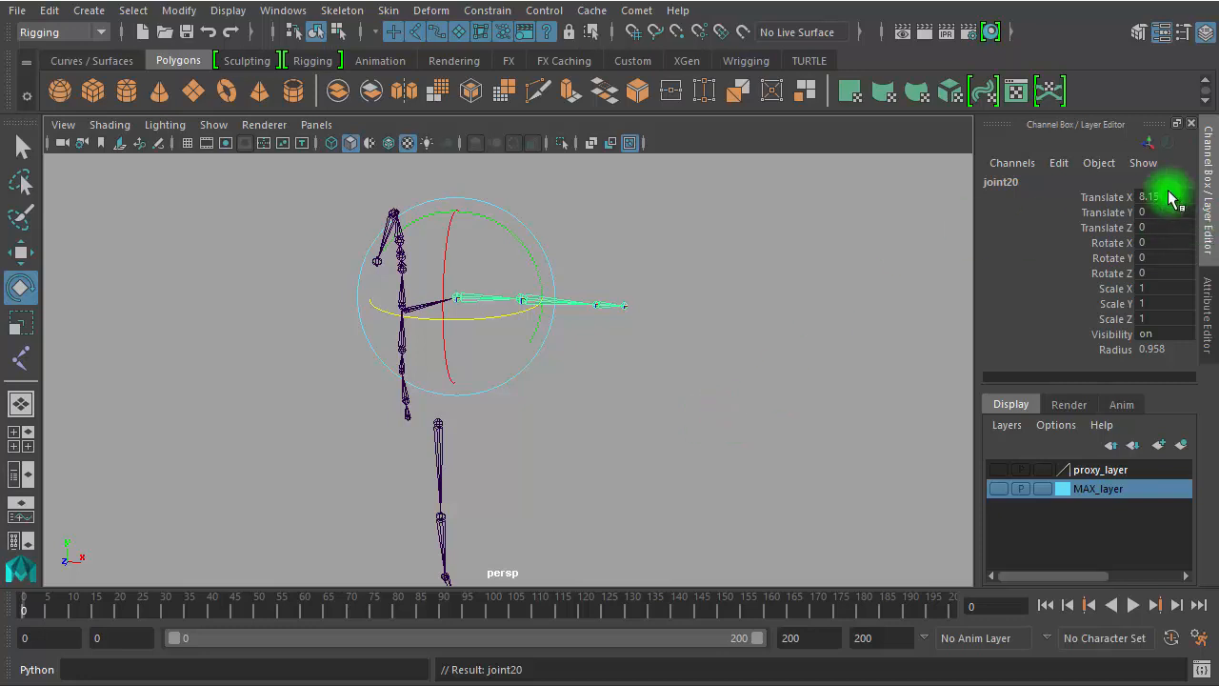
Step: Examine the arm chain up close, clear the selection and reselect the shoulder joint joint20
alt+drag(476, 394, 713, 392)
alt+middle_drag(712, 391, 708, 593)
alt+drag(639, 409, 671, 393)
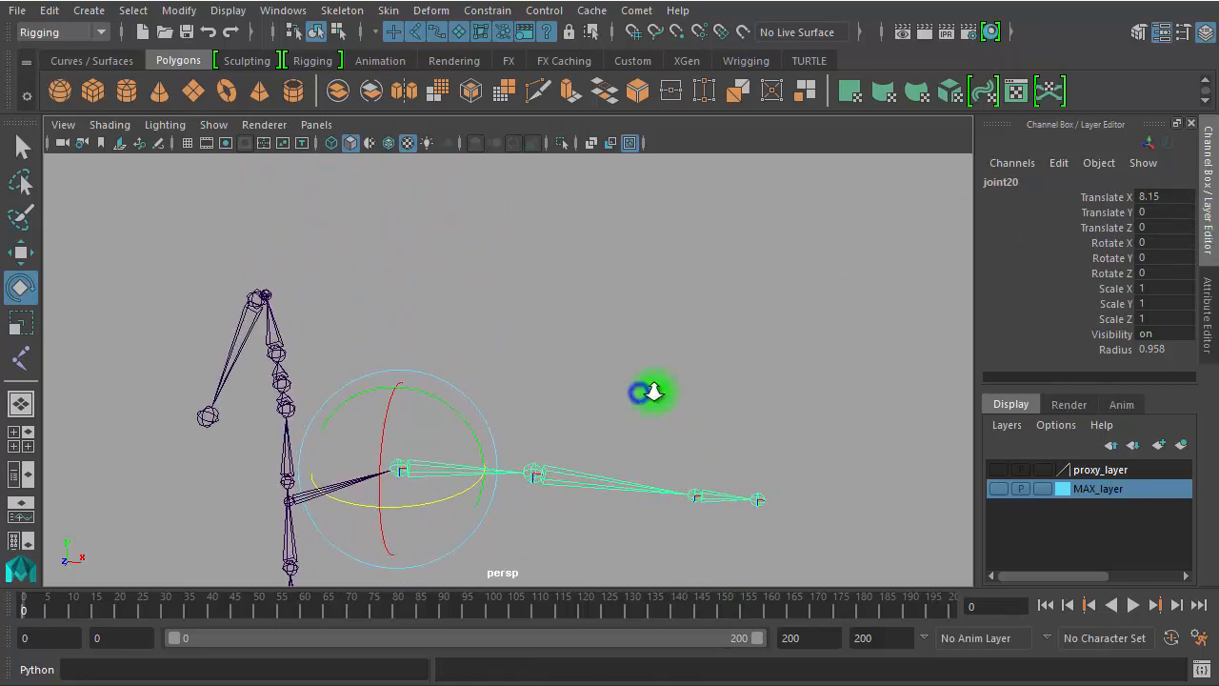
alt+middle_drag(672, 392, 627, 280)
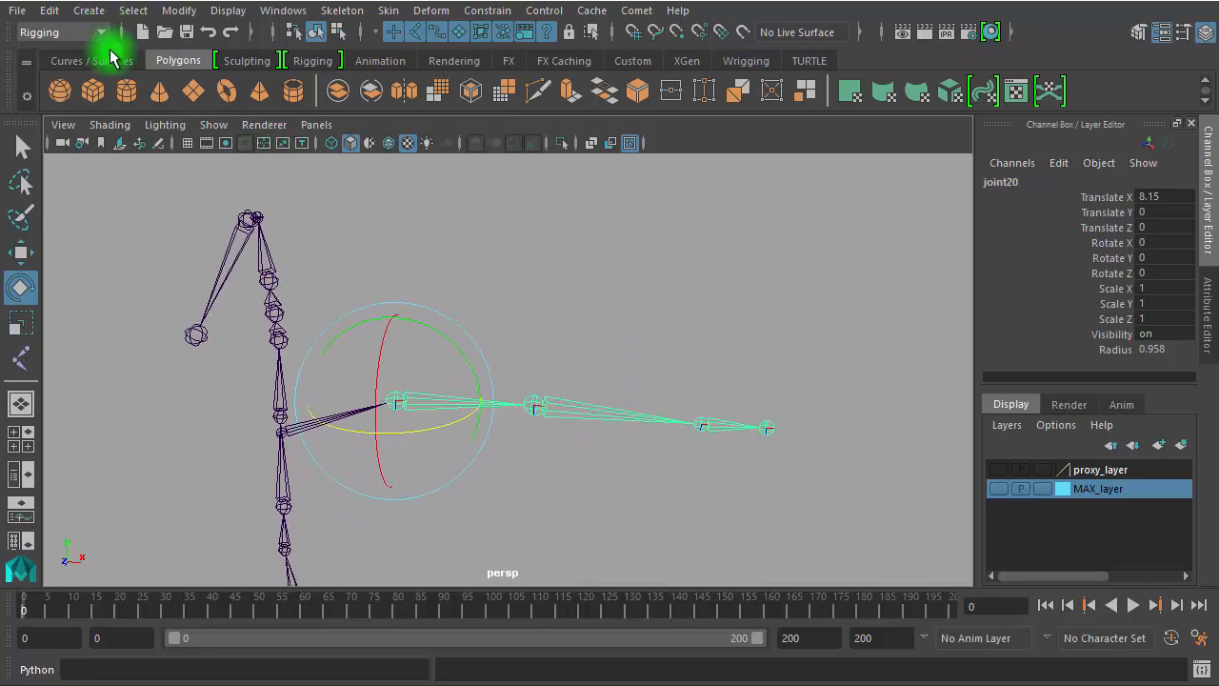
click(479, 227)
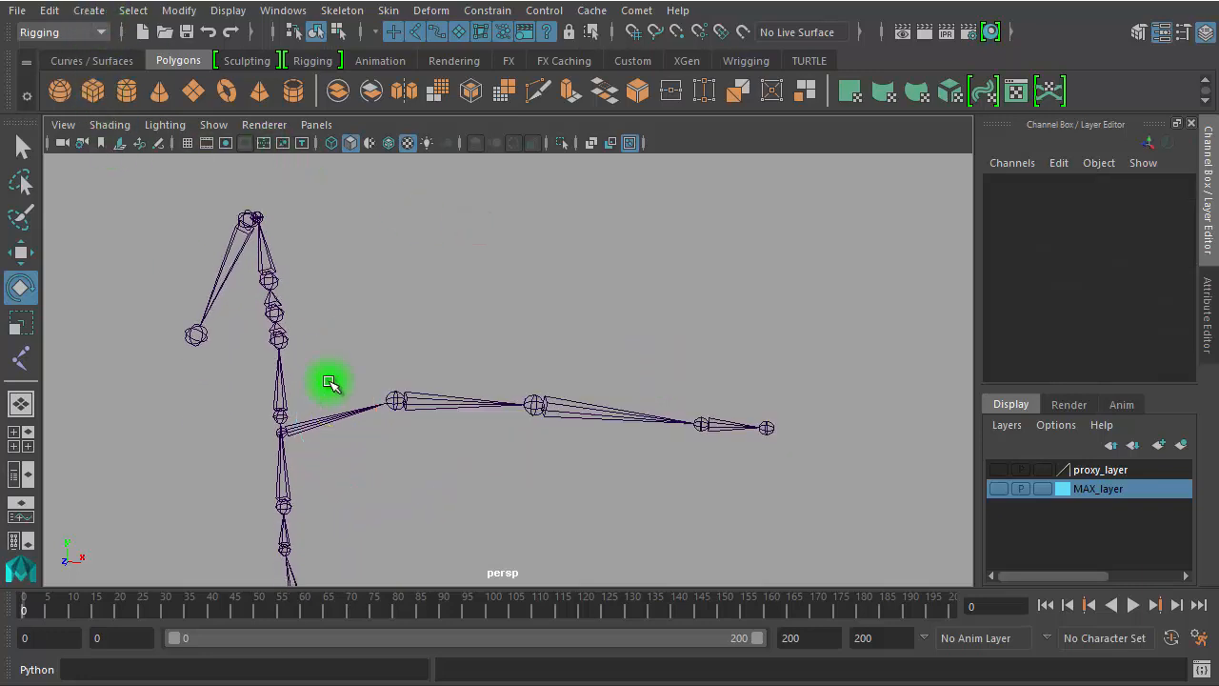
click(432, 406)
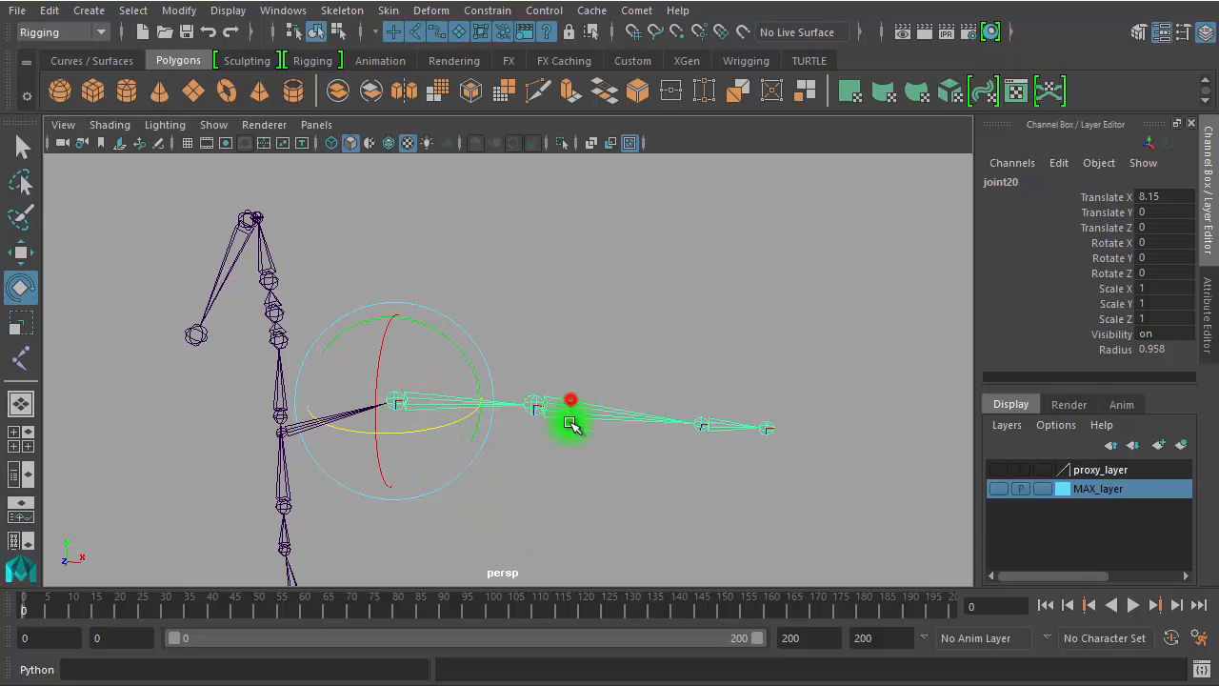
Step: Check the elbow joint joint21's translate values and create a distance measurement with two points in the empty space above the arm
click(570, 419)
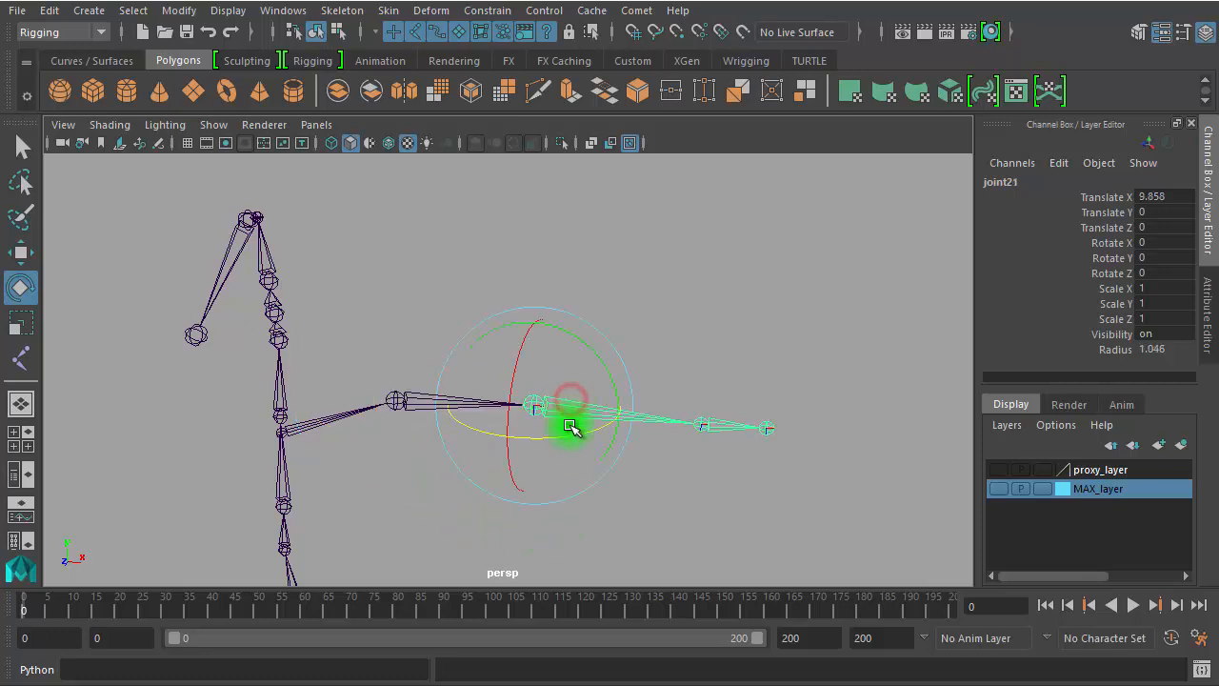
click(547, 268)
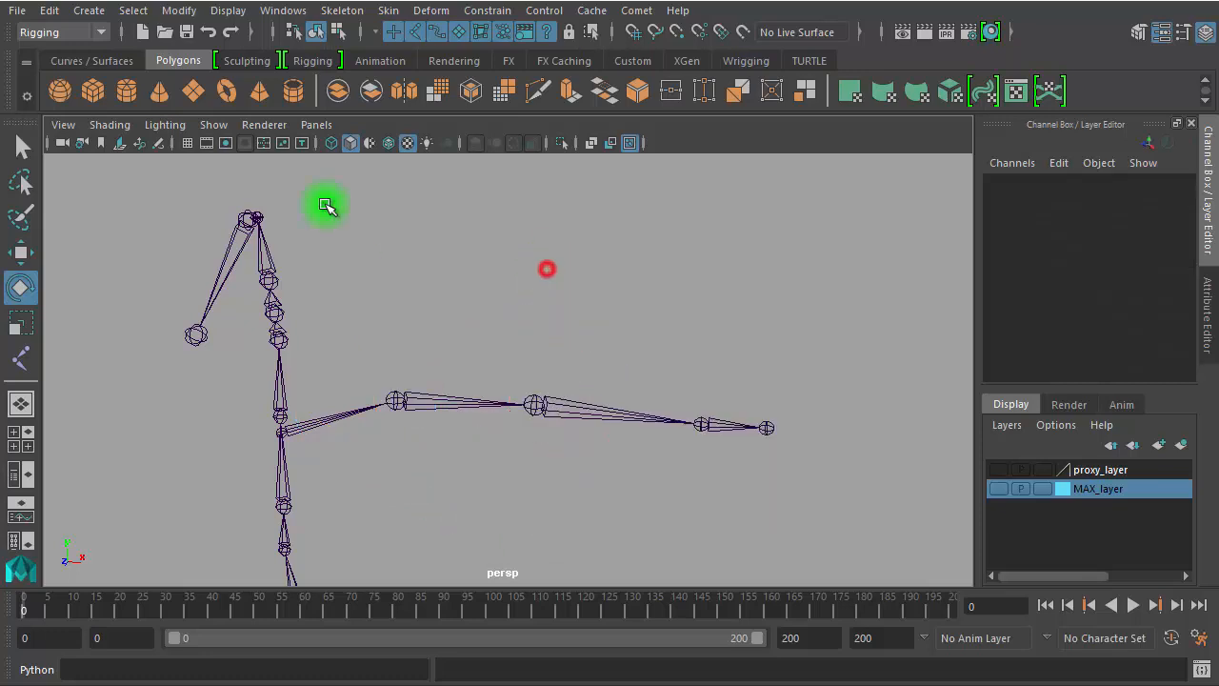
click(95, 12)
mouse_move(158, 306)
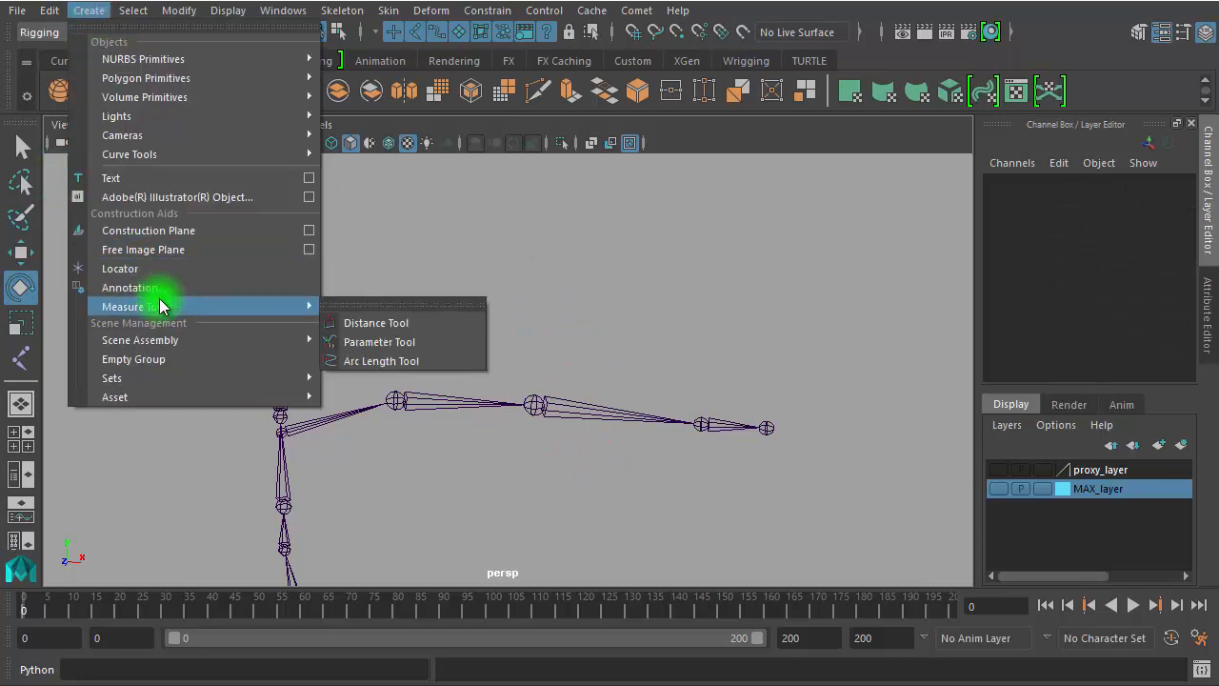
click(410, 326)
click(367, 302)
click(589, 315)
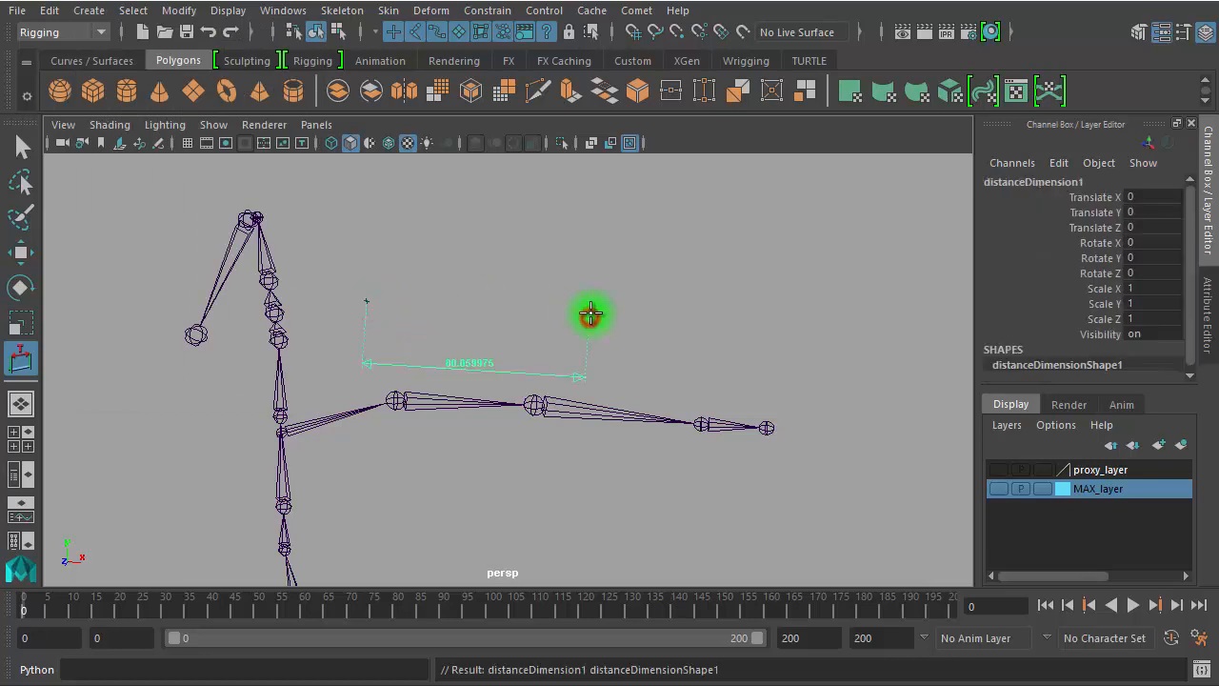
Step: Move the distanceDimension1 node freely to about X 38.7, Y 79.4, Z -36.3
key(e)
drag(604, 250, 576, 331)
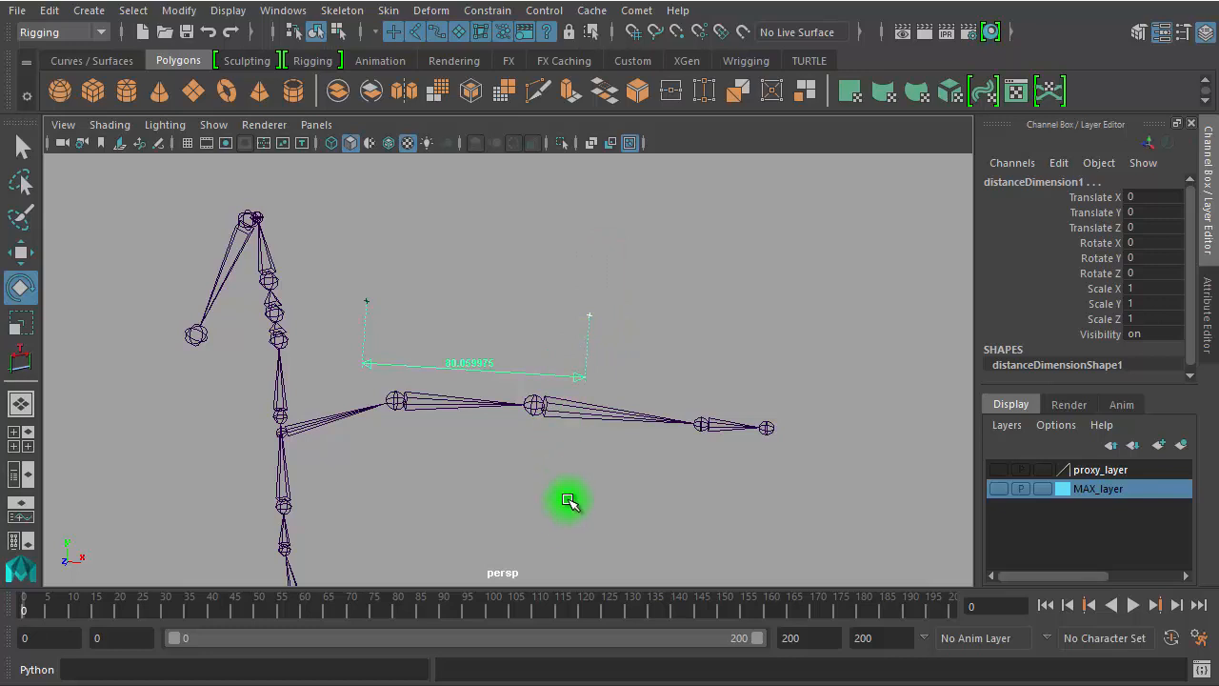
key(w)
click(655, 326)
click(587, 313)
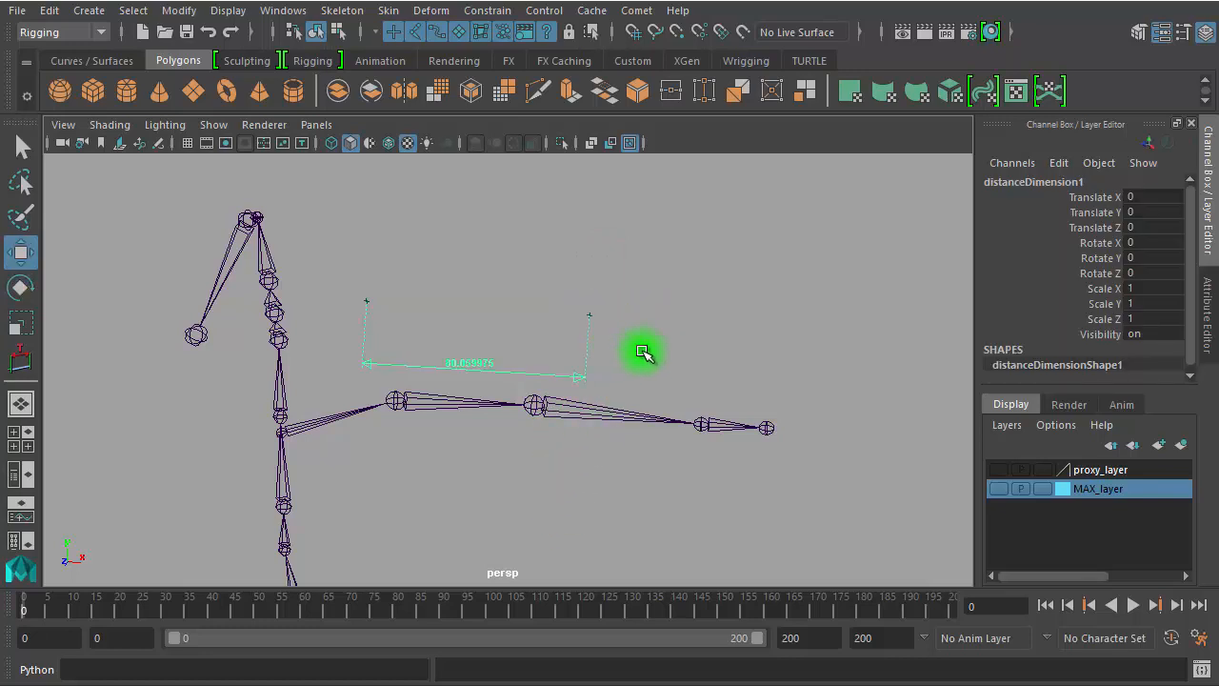
alt+right_drag(713, 356, 168, 311)
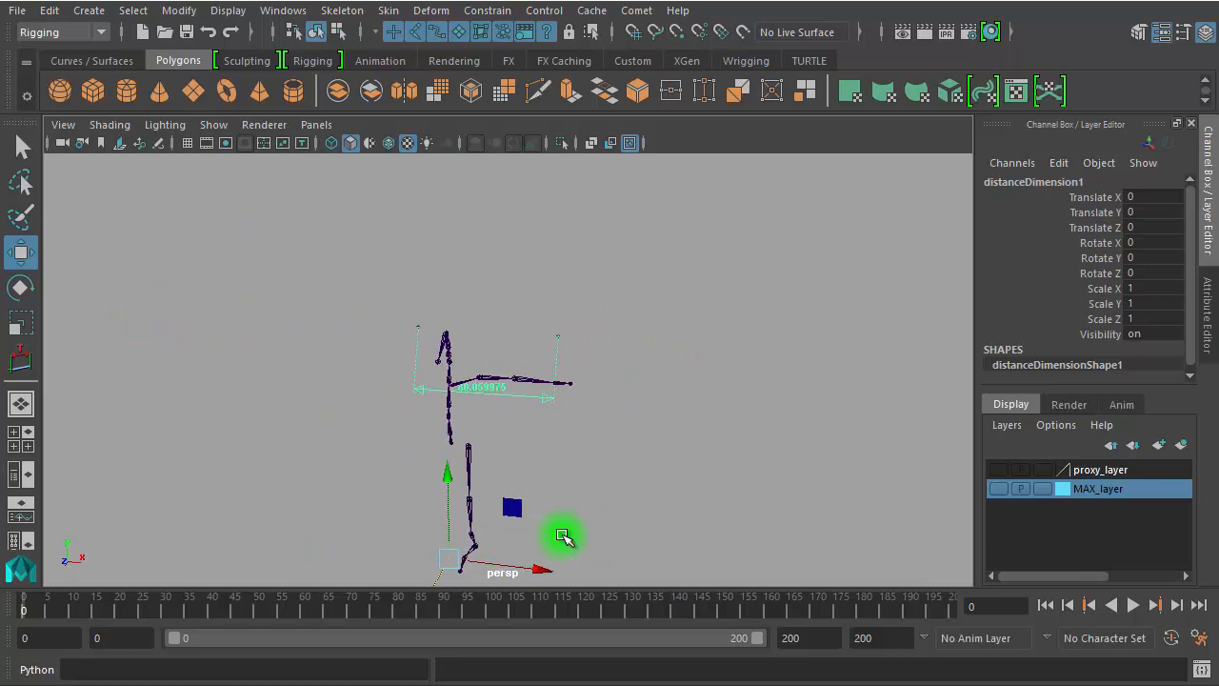
drag(453, 545, 609, 272)
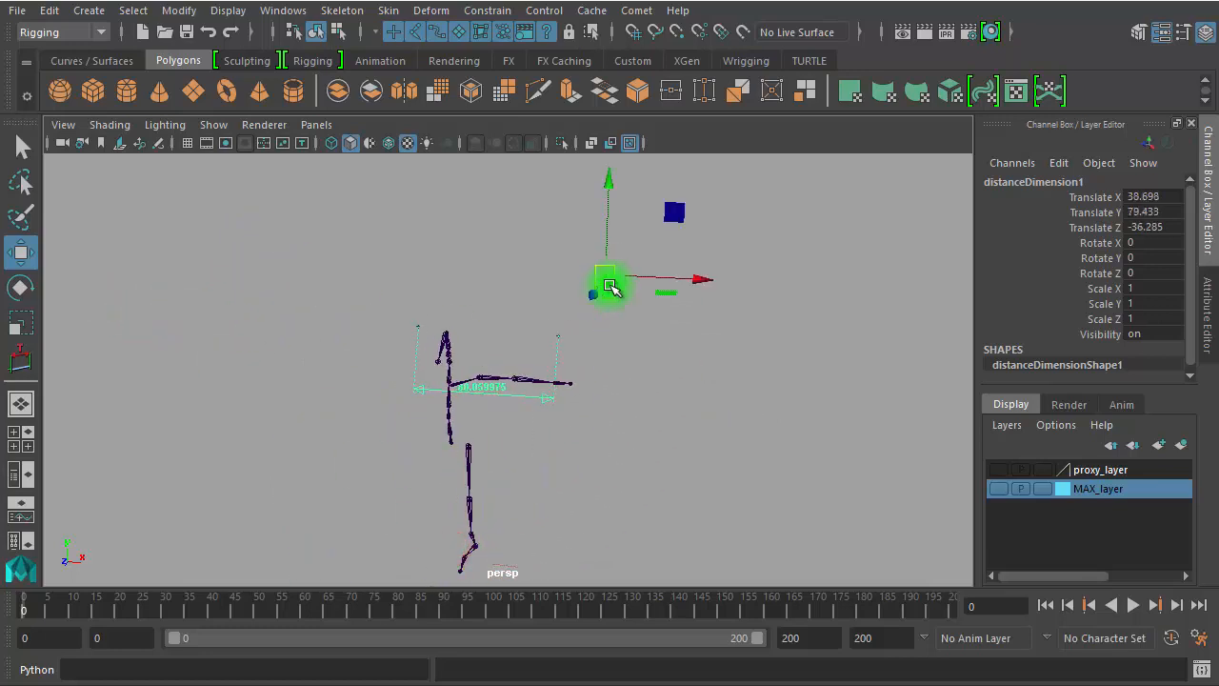
Step: Show the Outliner and snap locator2 to the elbow joint and locator1 to the shoulder joint to measure the upper arm's length
click(21, 476)
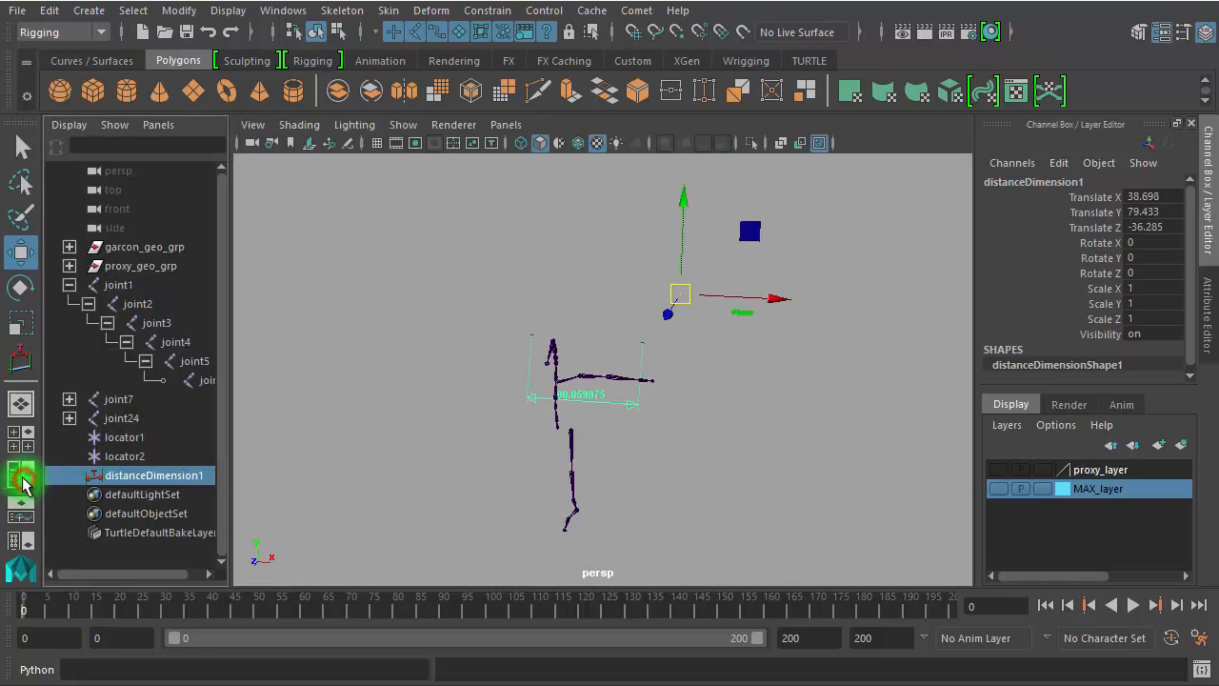
click(138, 458)
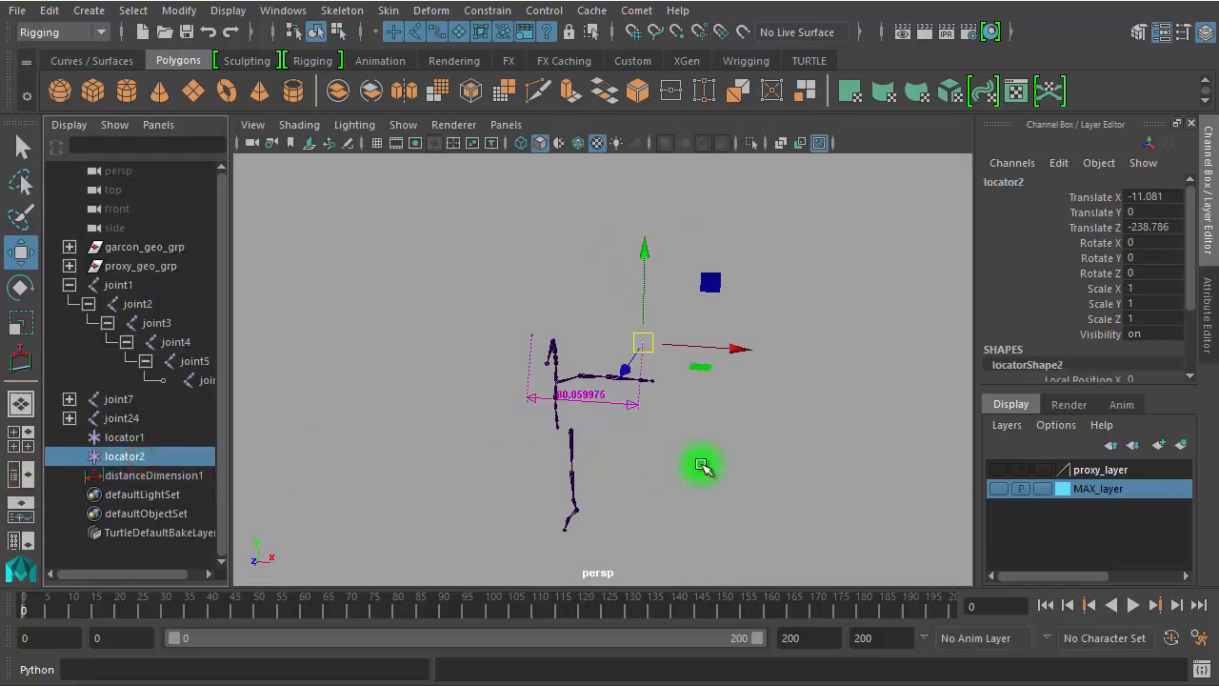
alt+right_drag(588, 441, 903, 510)
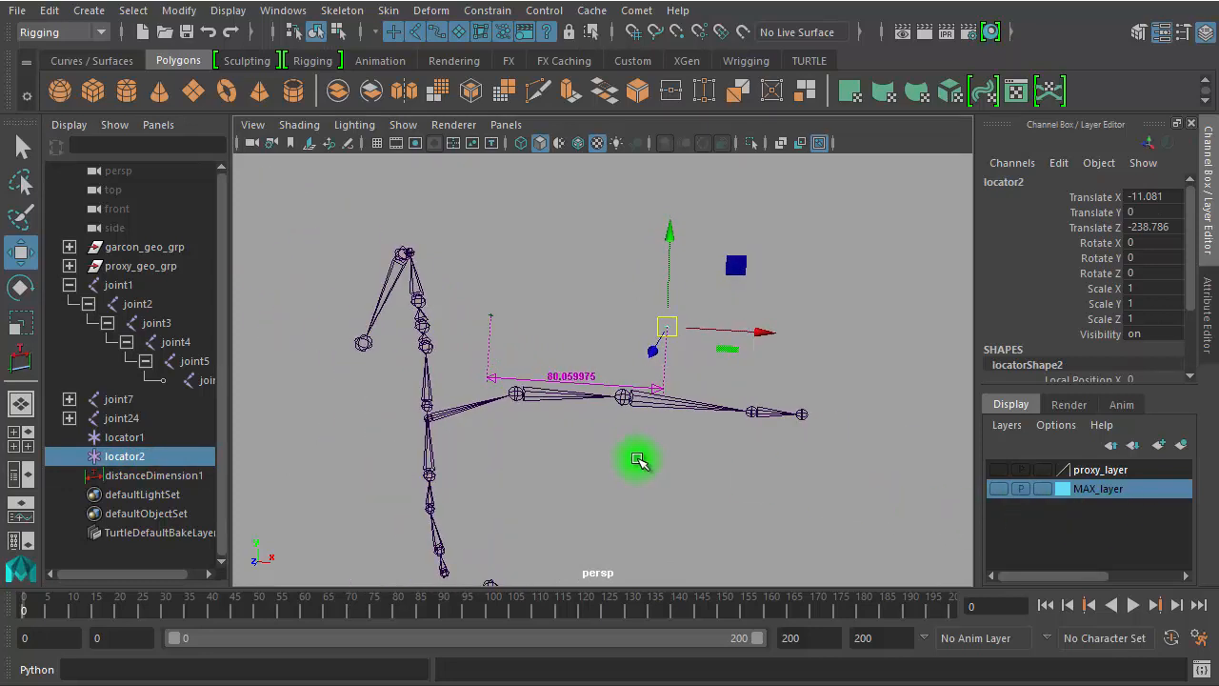
middle_drag(647, 432, 640, 422)
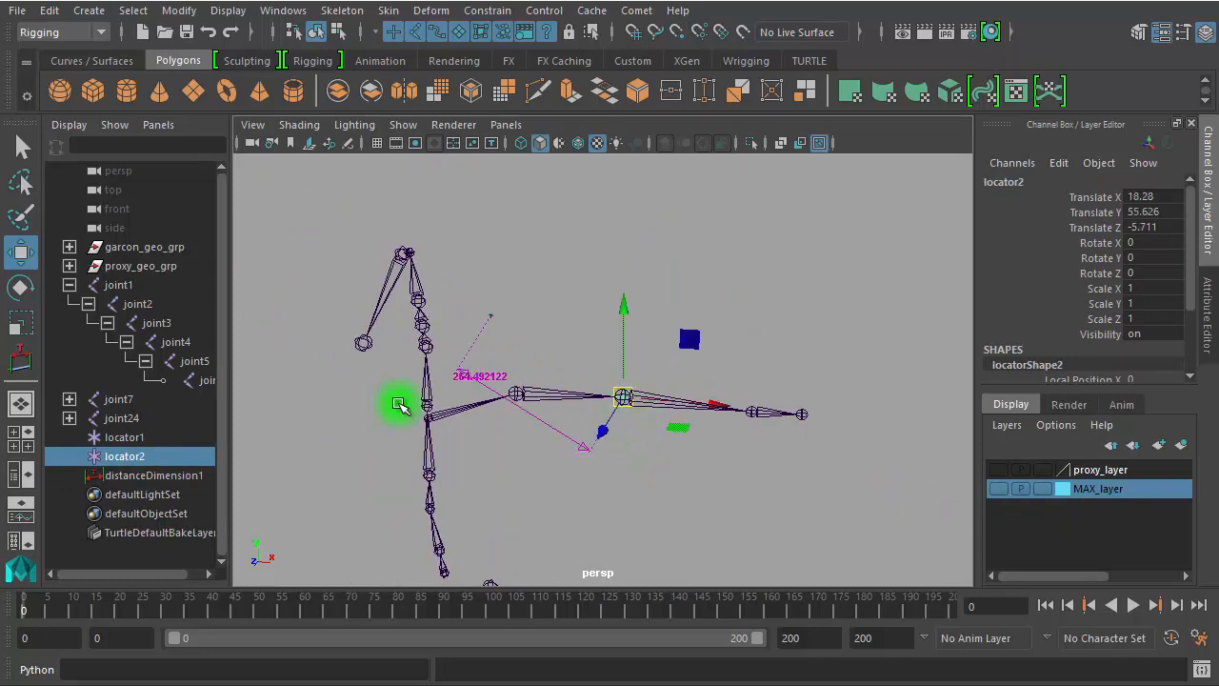
click(113, 438)
middle_drag(552, 341, 544, 362)
alt+right_drag(534, 482, 879, 510)
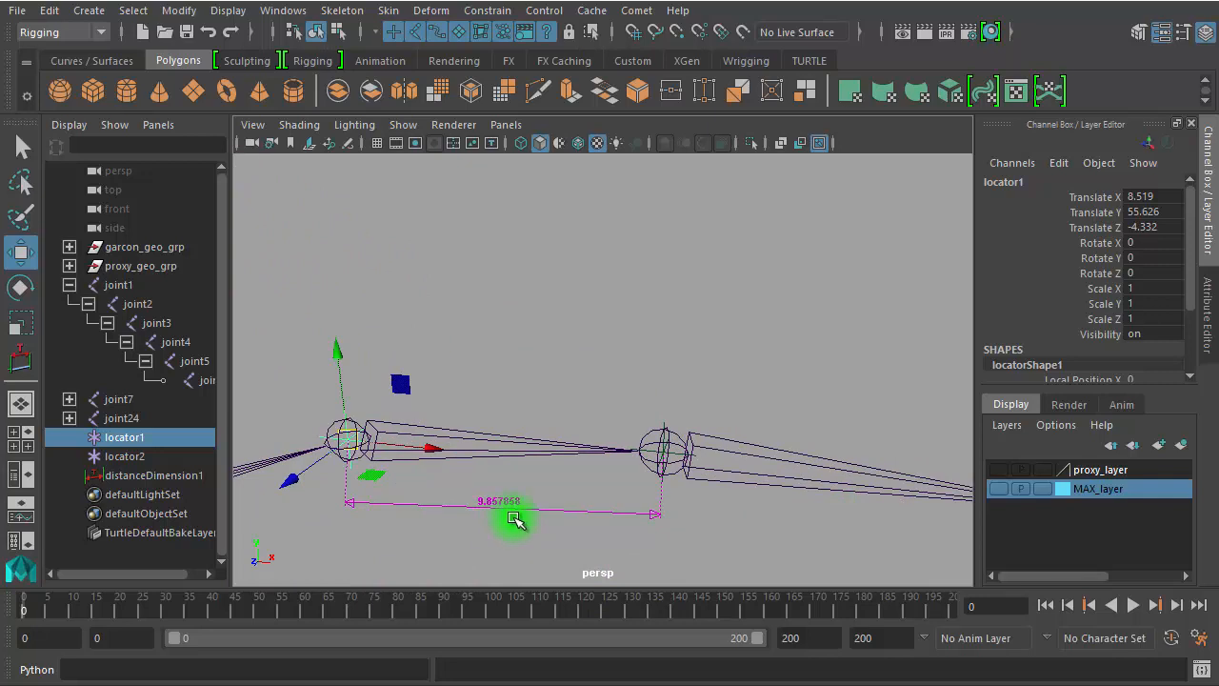
Step: Select the elbow joint joint21 and compare its Translate X value with the measured distance from the shoulder
click(739, 453)
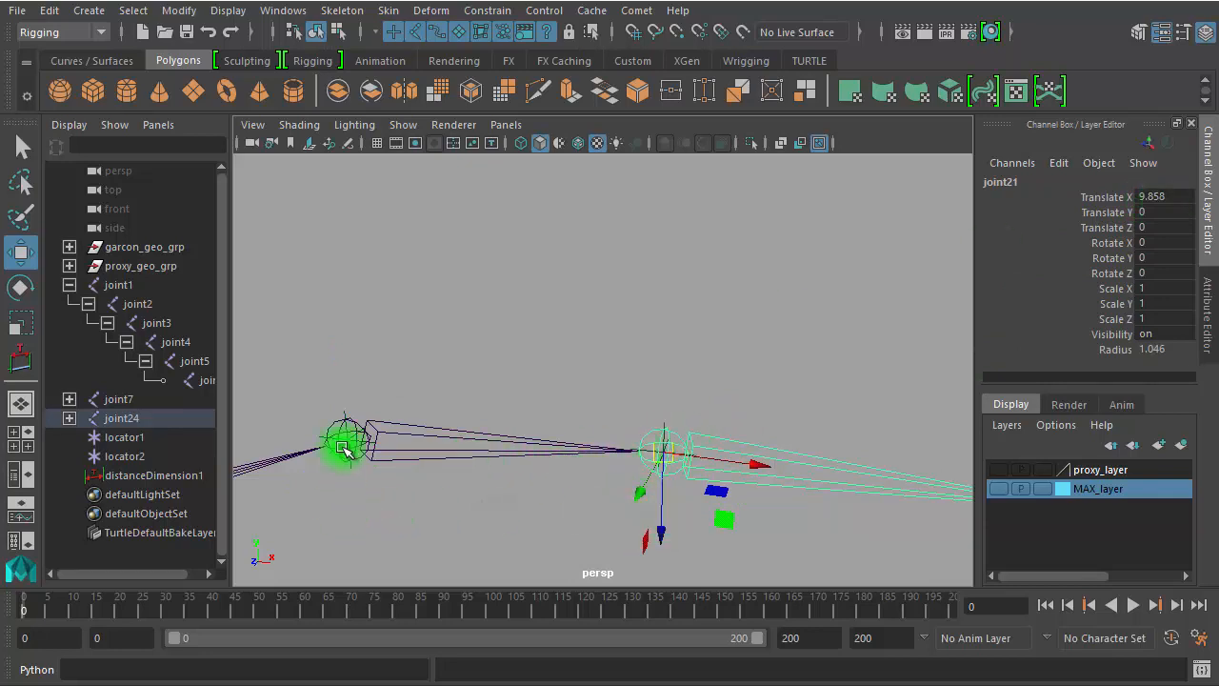
click(734, 422)
click(740, 467)
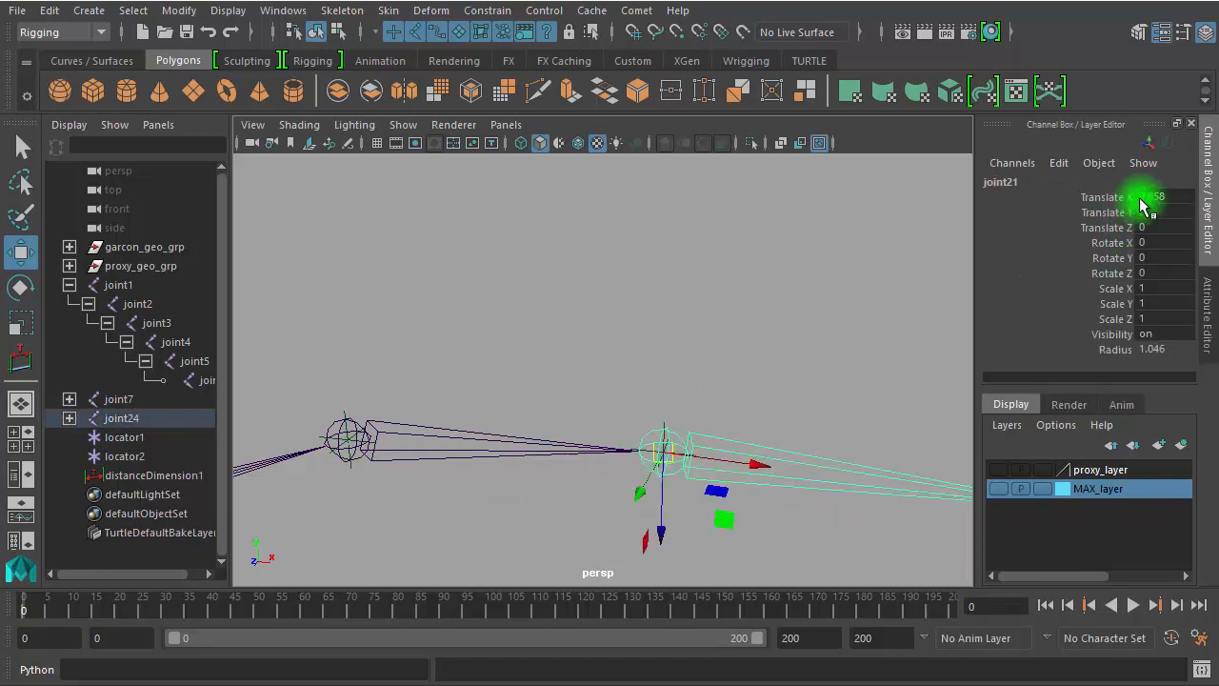
scroll(748, 522, down, 8)
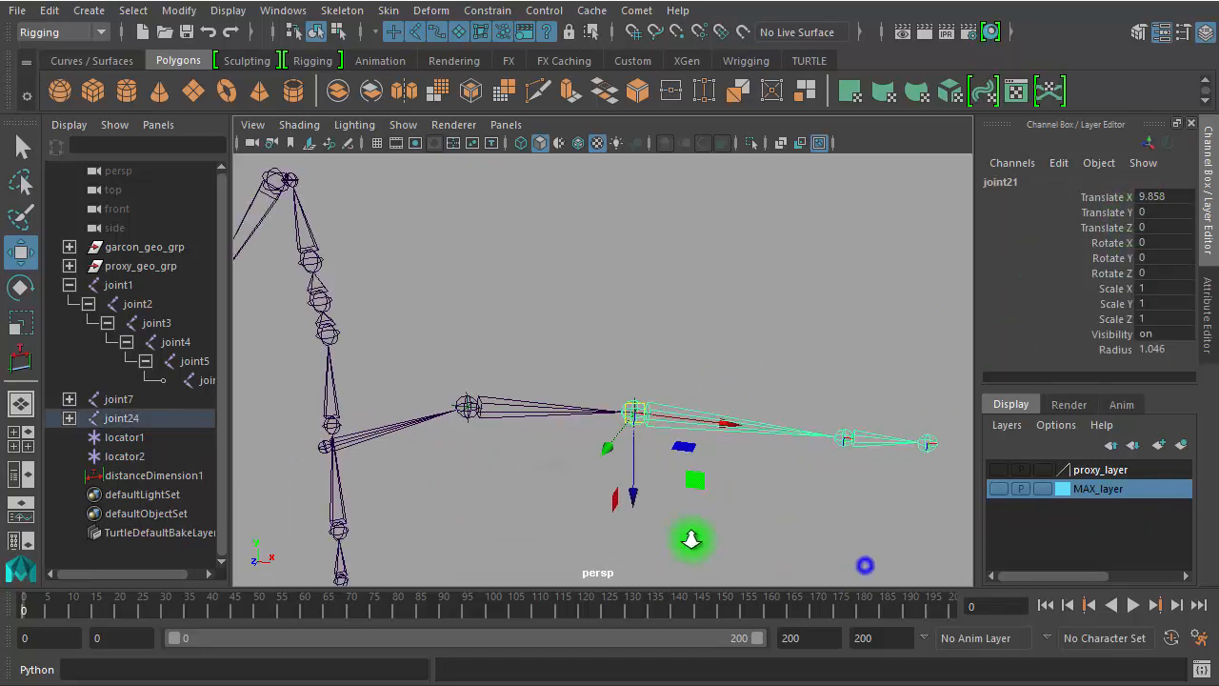
Step: Delete distanceDimension1 together with locator1 and locator2, and bring the whole skeleton into view
click(130, 474)
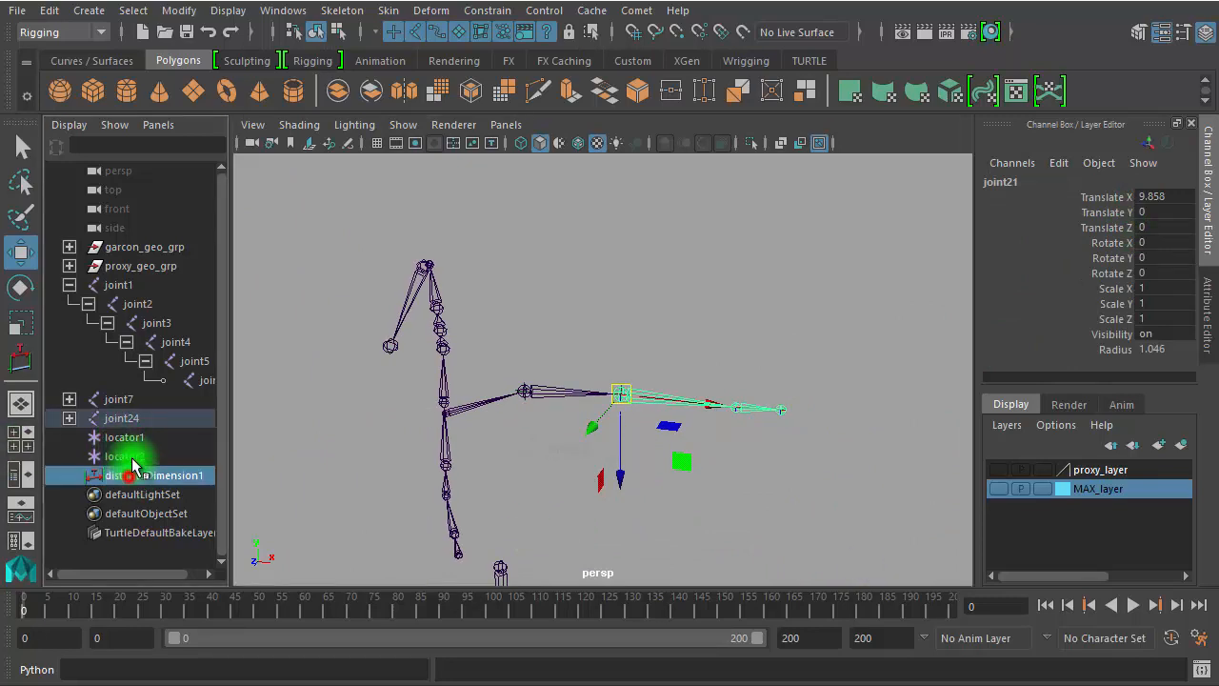
shift+click(138, 444)
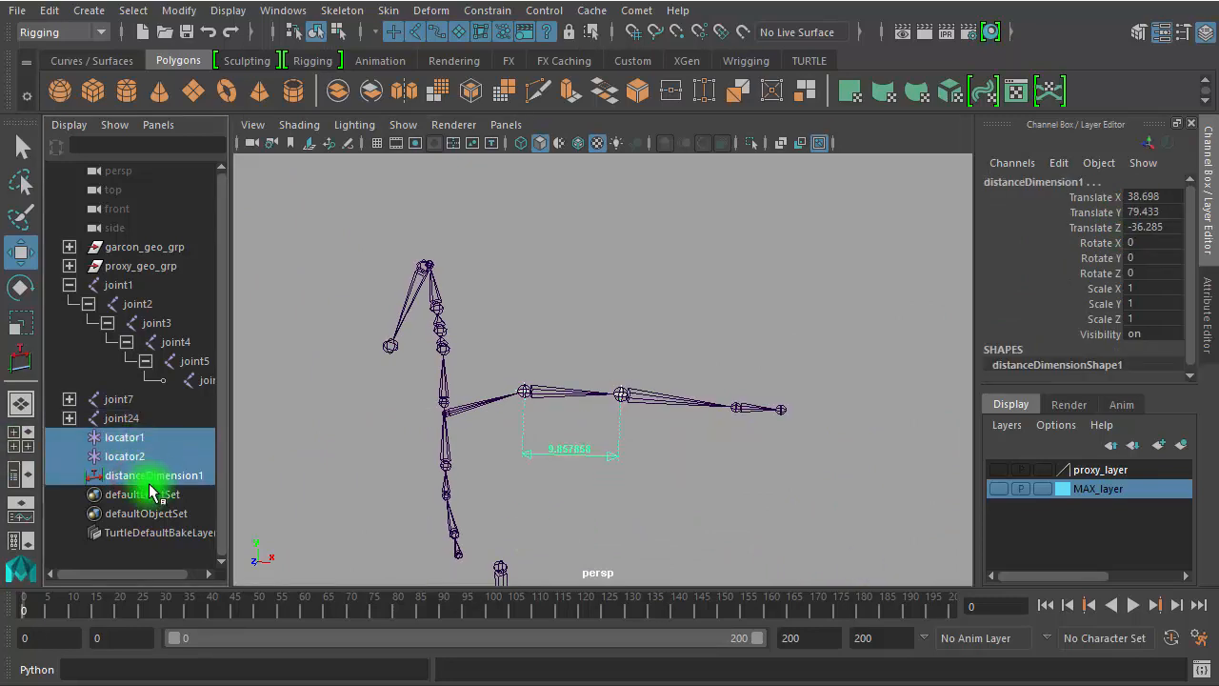
key(Delete)
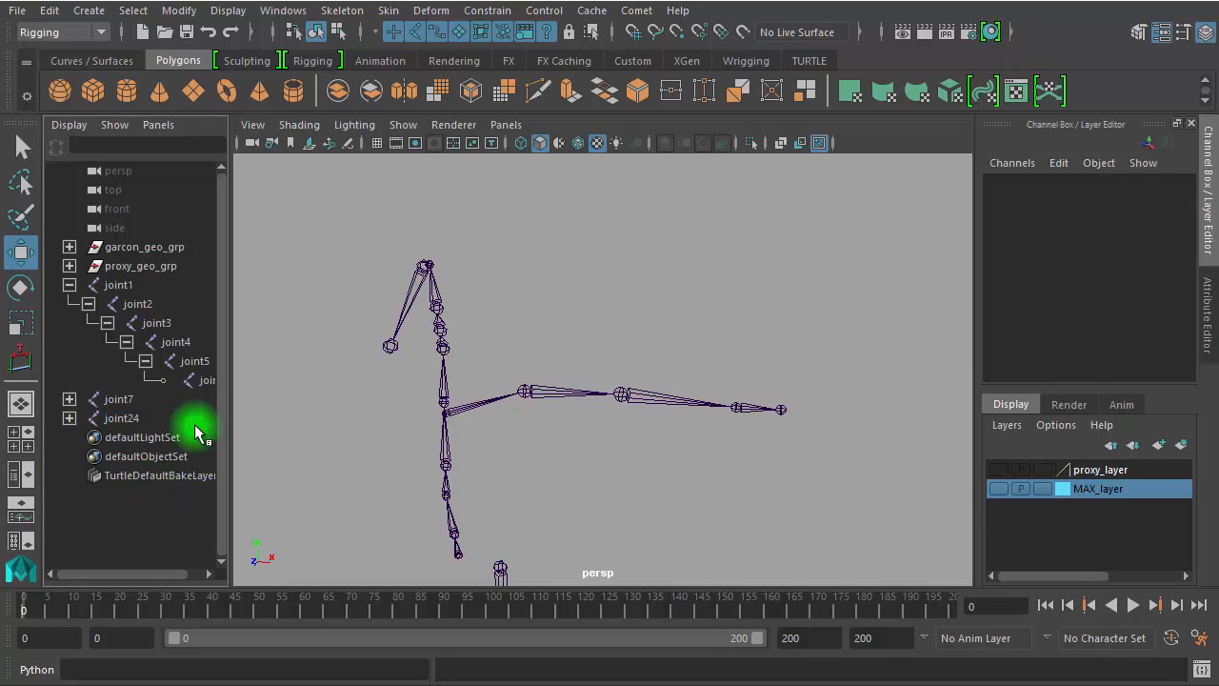
alt+right_drag(794, 467, 515, 425)
alt+middle_drag(529, 406, 531, 341)
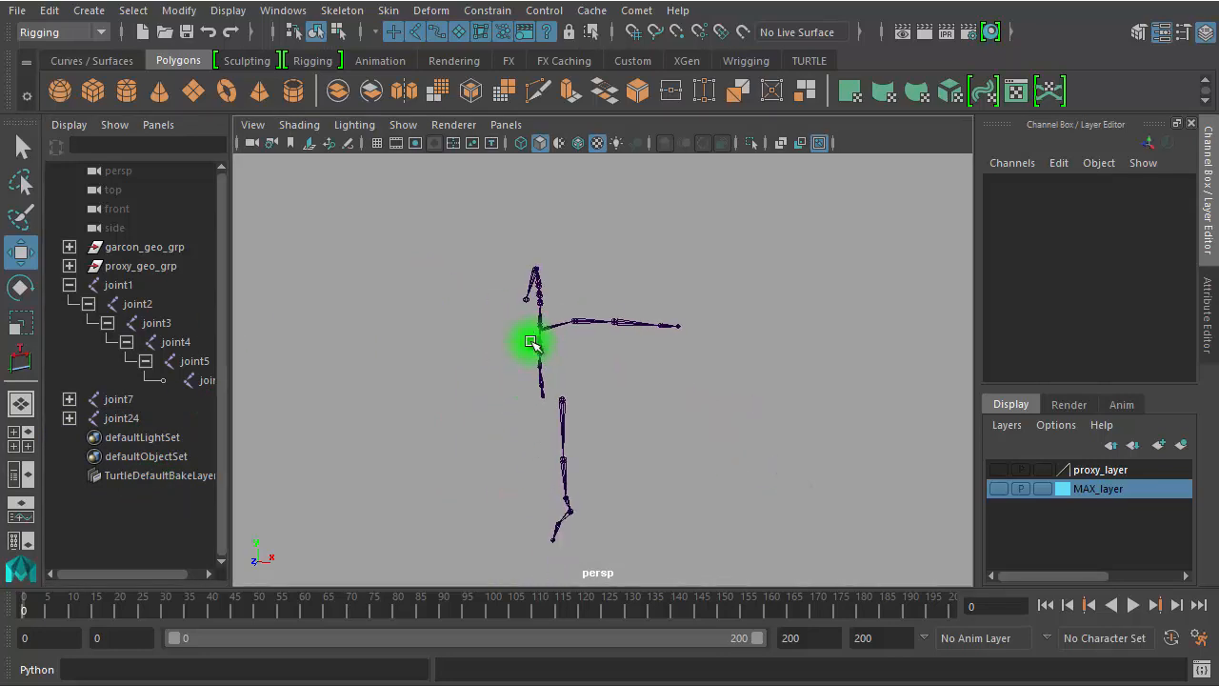